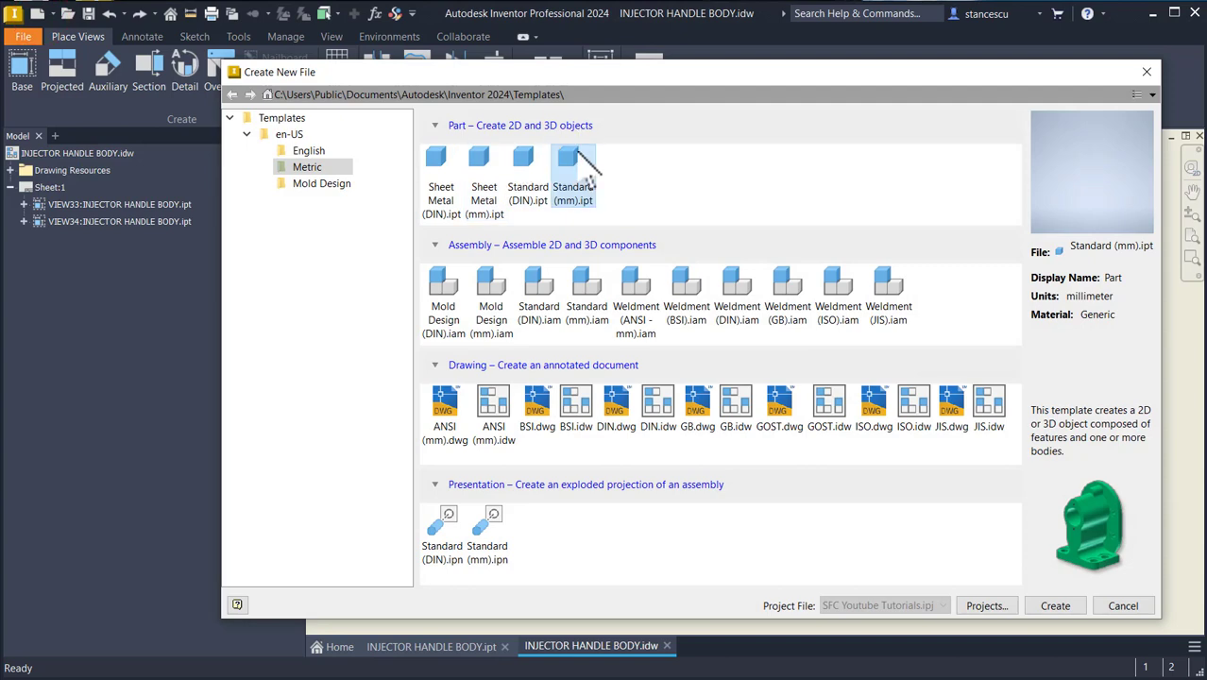
Create a part from the metric Standard (mm).ipt template and start a sketch on the XZ plane, with X pointing horizontally in the view.
{"action": "double_click", "coordinate": [575, 158]}
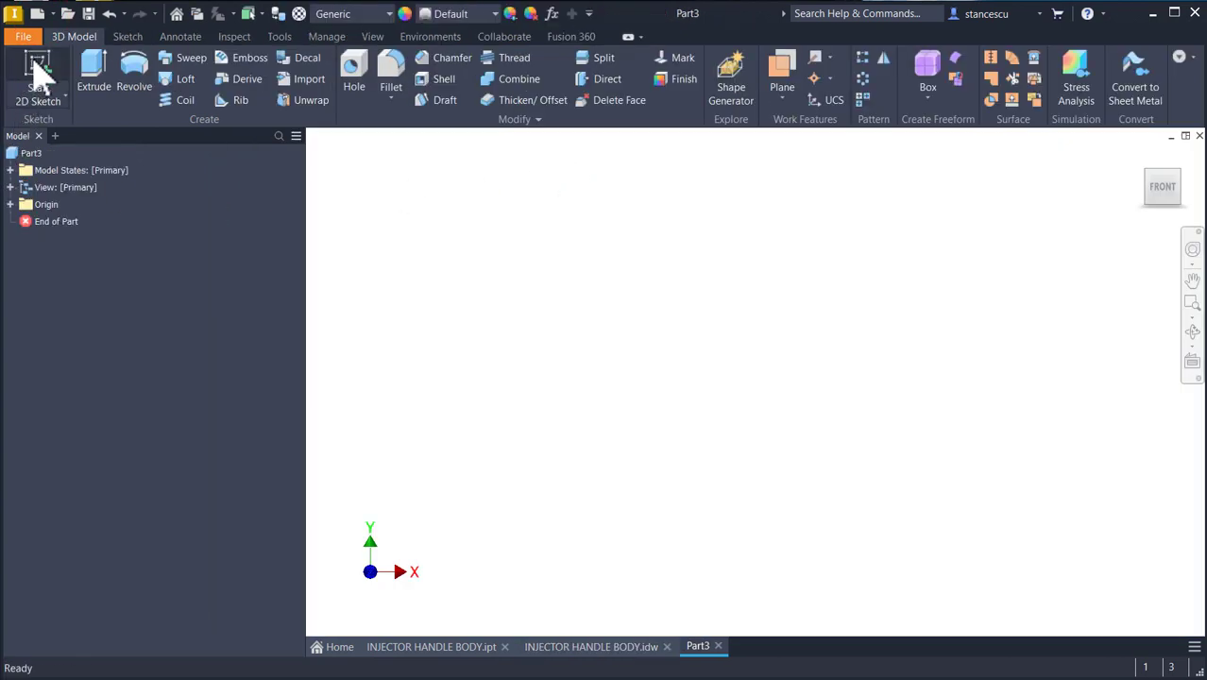
{"action": "left_click", "coordinate": [36, 70]}
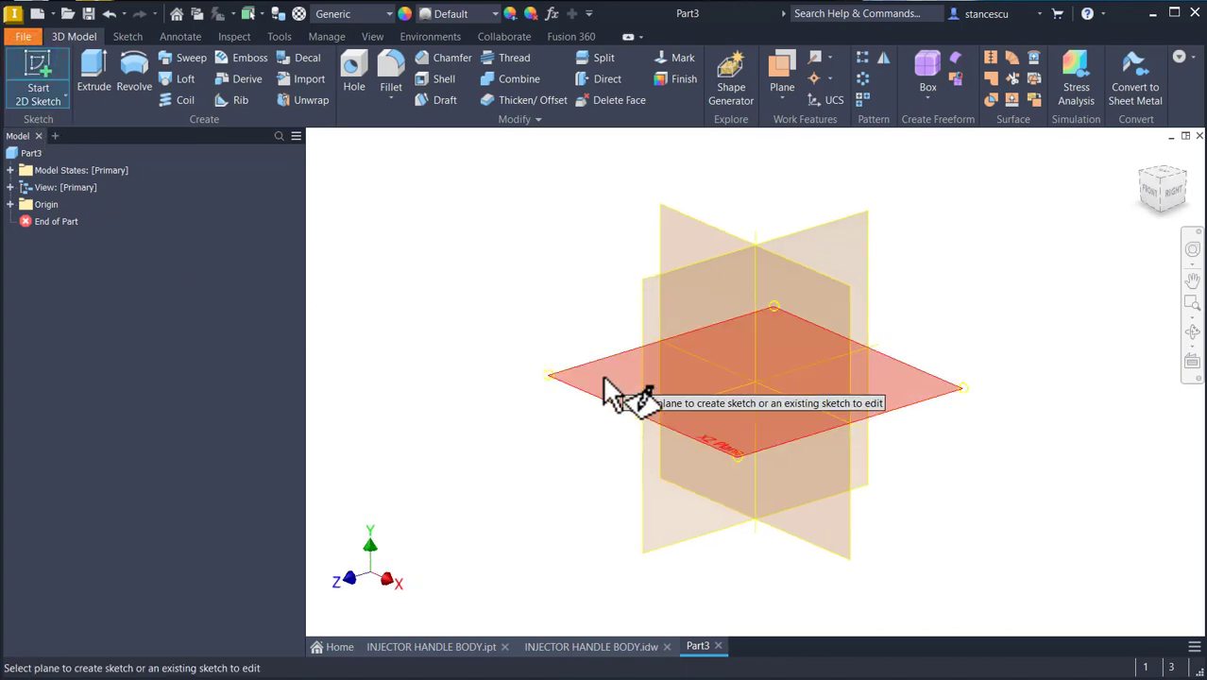
{"action": "left_click", "coordinate": [605, 383]}
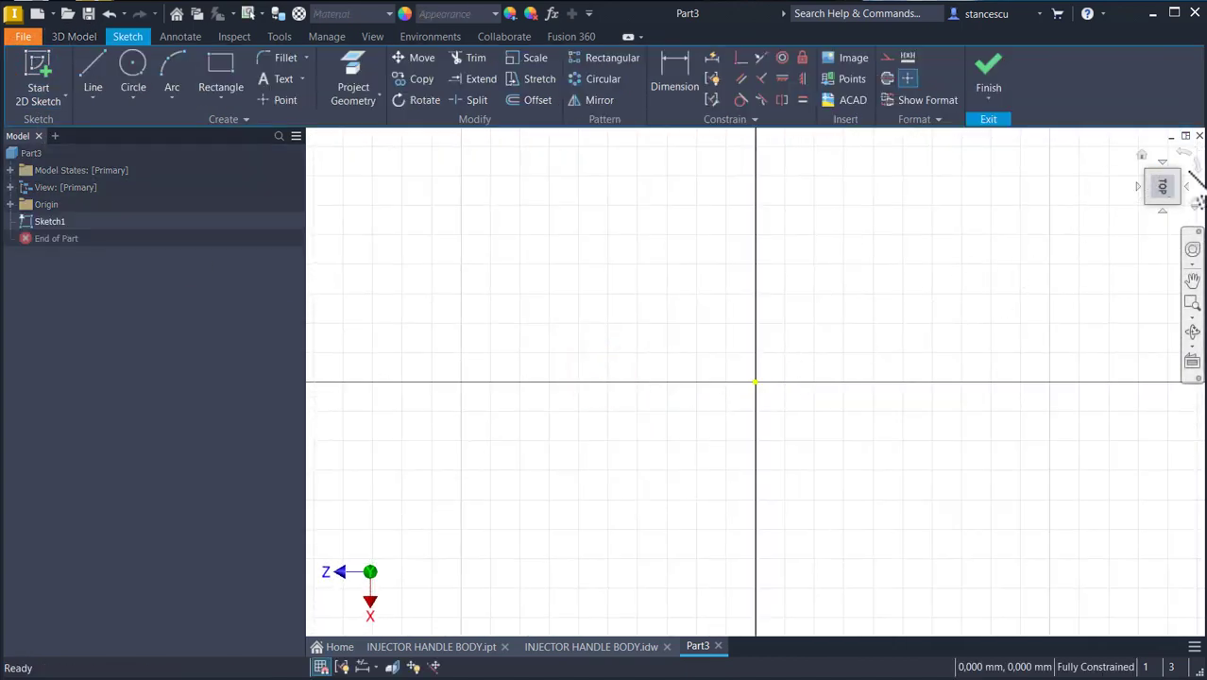
{"action": "left_click", "coordinate": [1184, 157]}
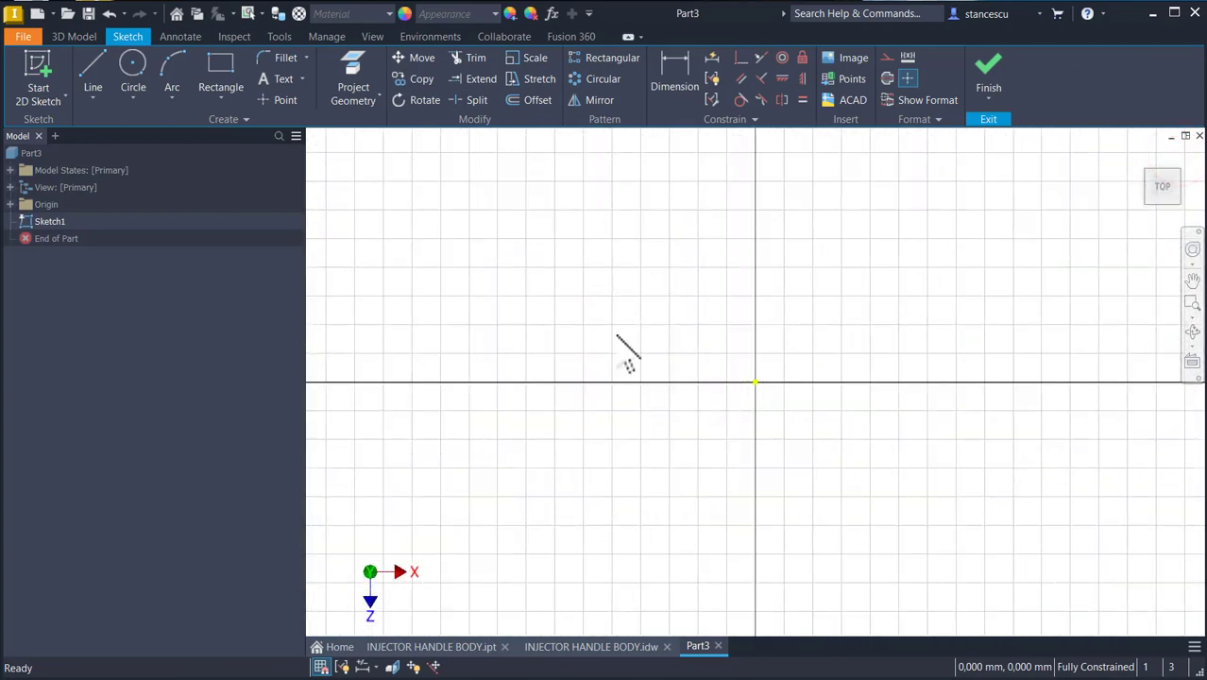
Draw a two-point center rectangle 6 mm wide and 4 mm high centred on the origin, and finish the sketch.
{"action": "left_click", "coordinate": [221, 97]}
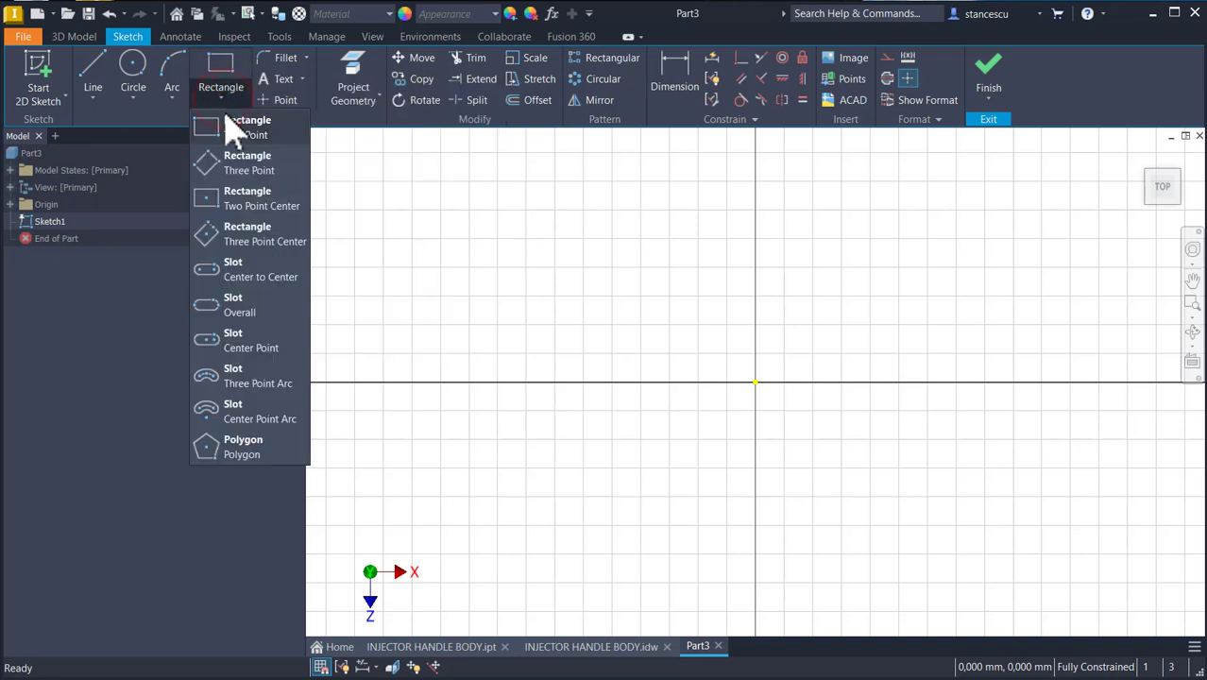
{"action": "left_click", "coordinate": [253, 197]}
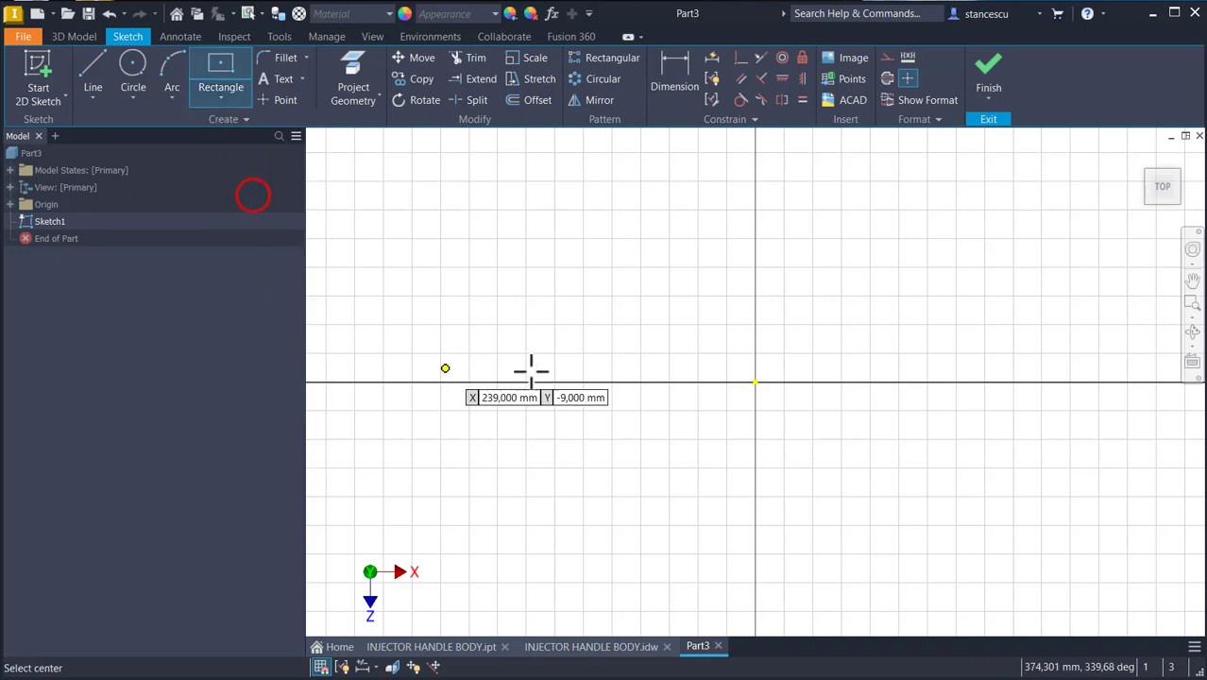
{"action": "left_click", "coordinate": [755, 382]}
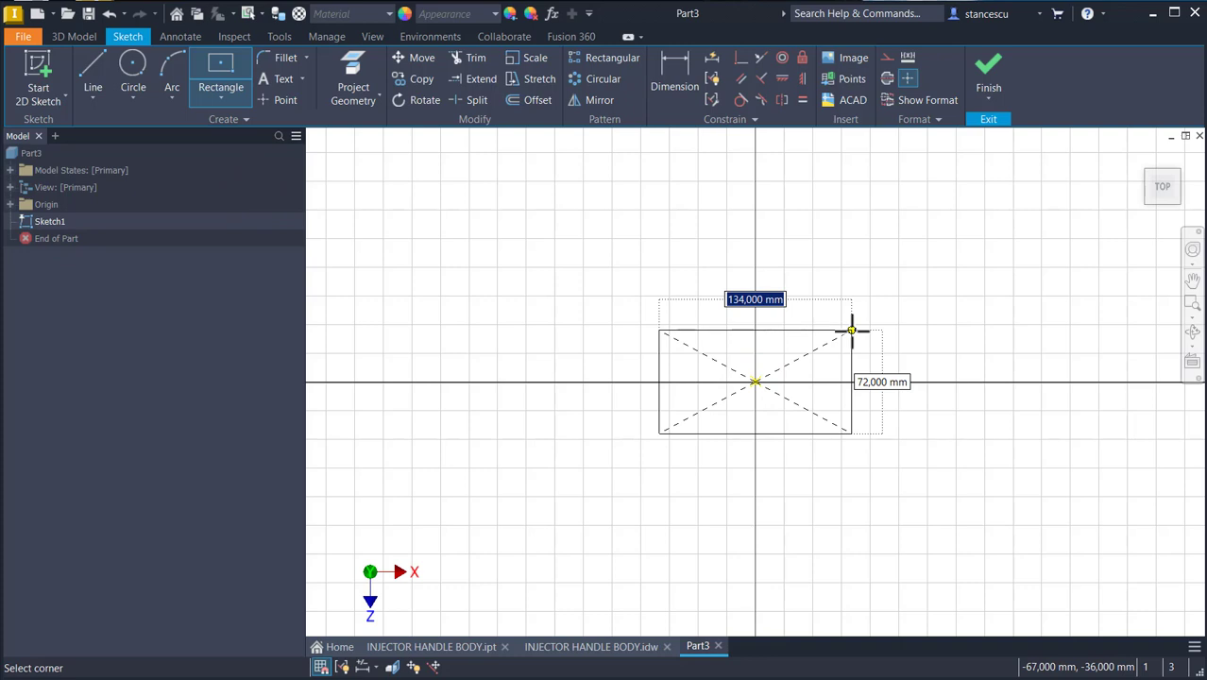
{"action": "type", "text": "6"}
{"action": "key", "text": "Tab"}
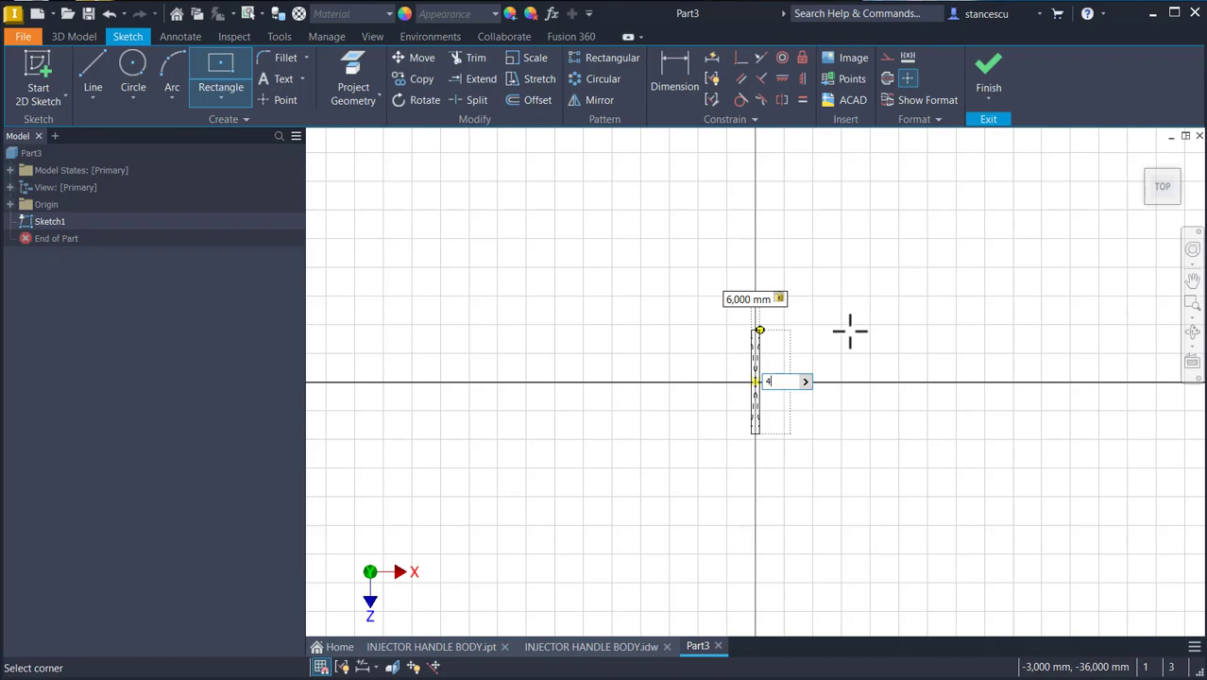
{"action": "key", "text": "Return"}
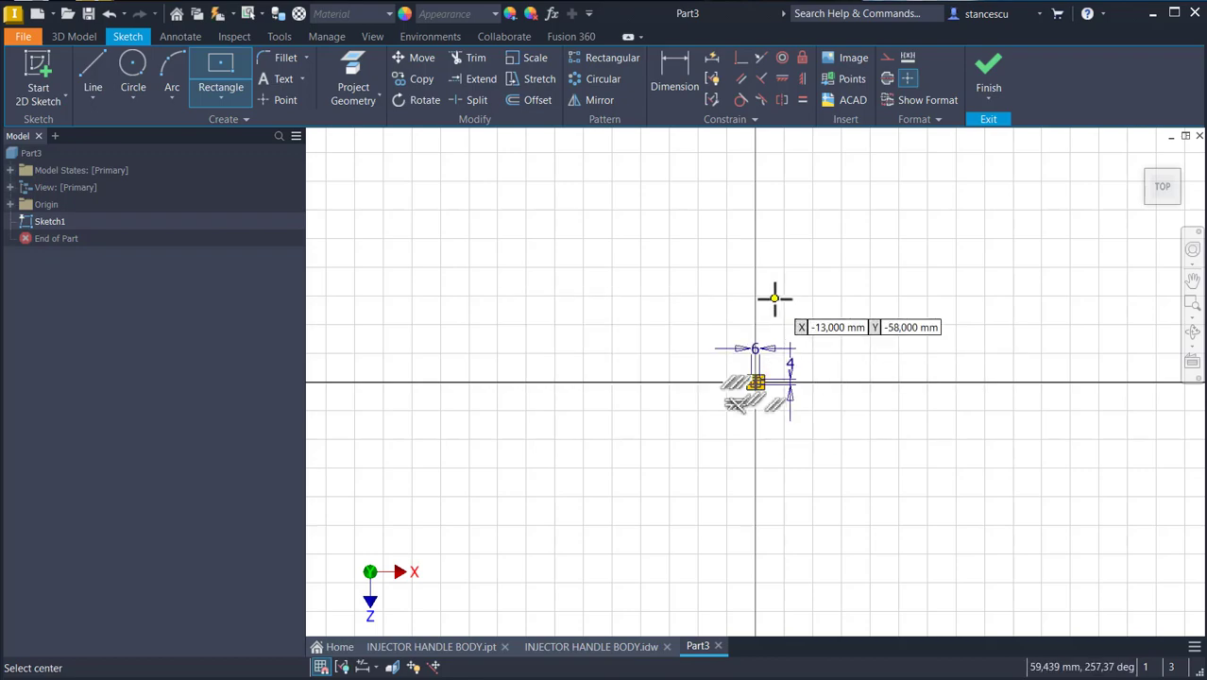
{"action": "scroll", "coordinate": [774, 299], "scroll_direction": "up", "scroll_amount": 5}
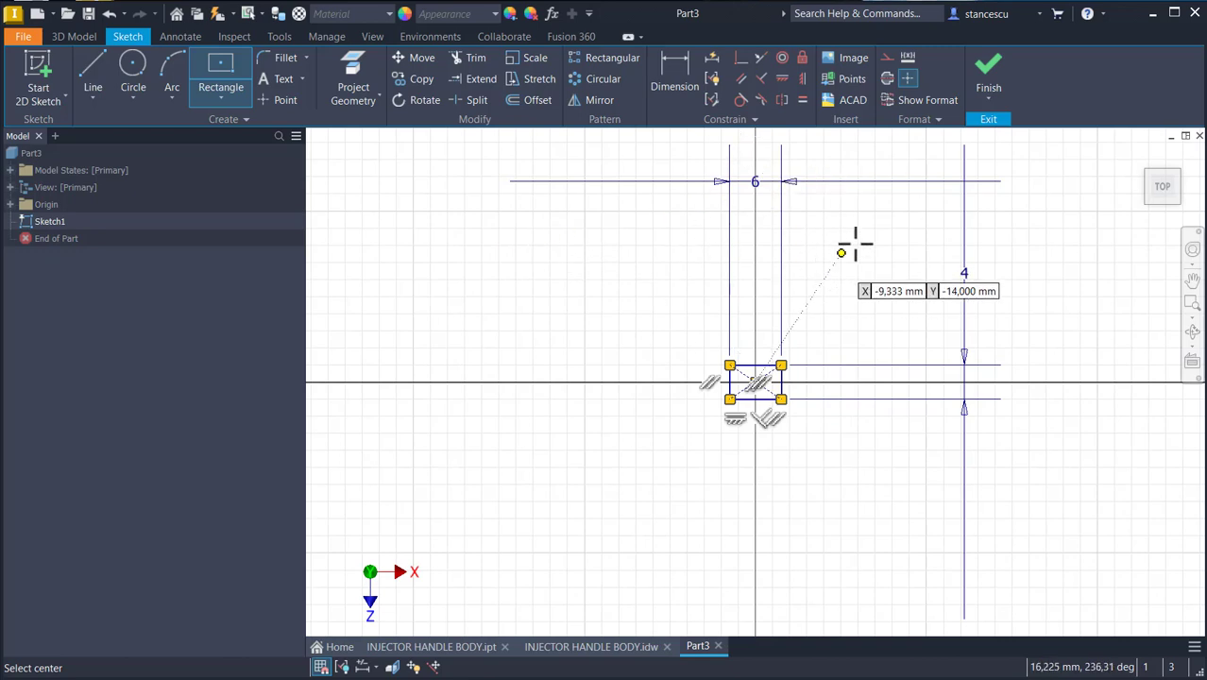
{"action": "left_click", "coordinate": [989, 64]}
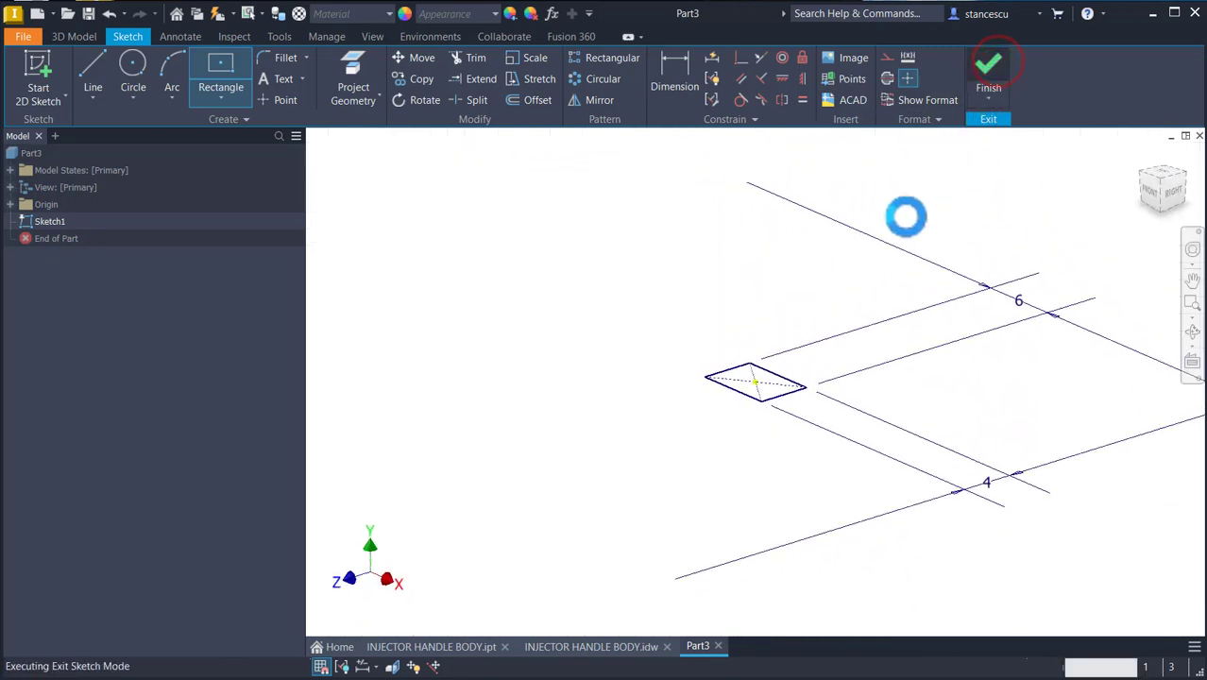
Check the curved lower arm's dimensions in the INJECTOR HANDLE BODY.idw drawing, and start a sketch on the new part's YZ plane.
{"action": "left_click", "coordinate": [605, 650]}
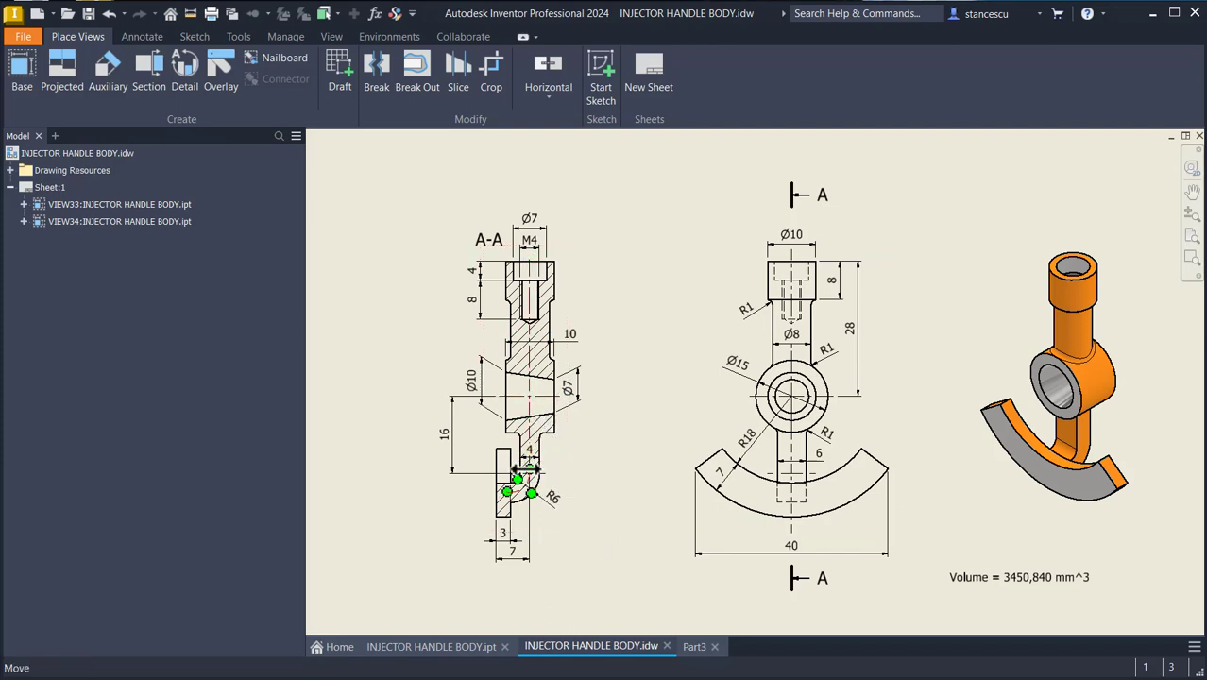
{"action": "scroll", "coordinate": [491, 481], "scroll_direction": "down", "scroll_amount": 5}
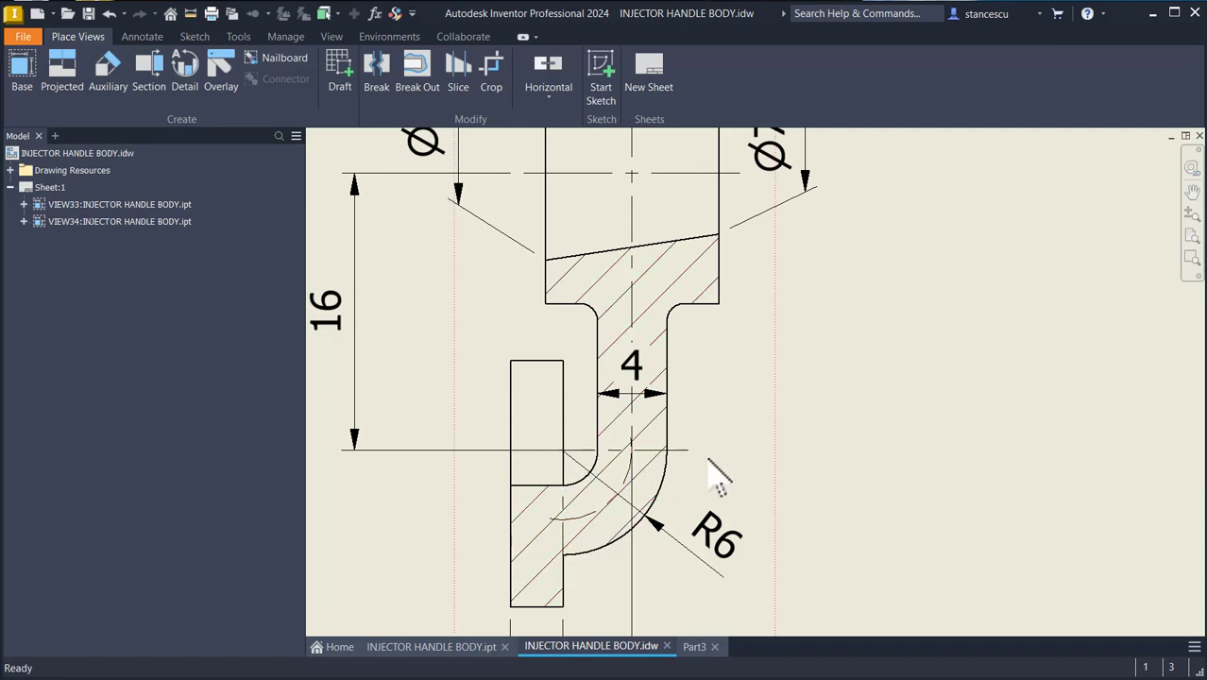
{"action": "left_click", "coordinate": [696, 650]}
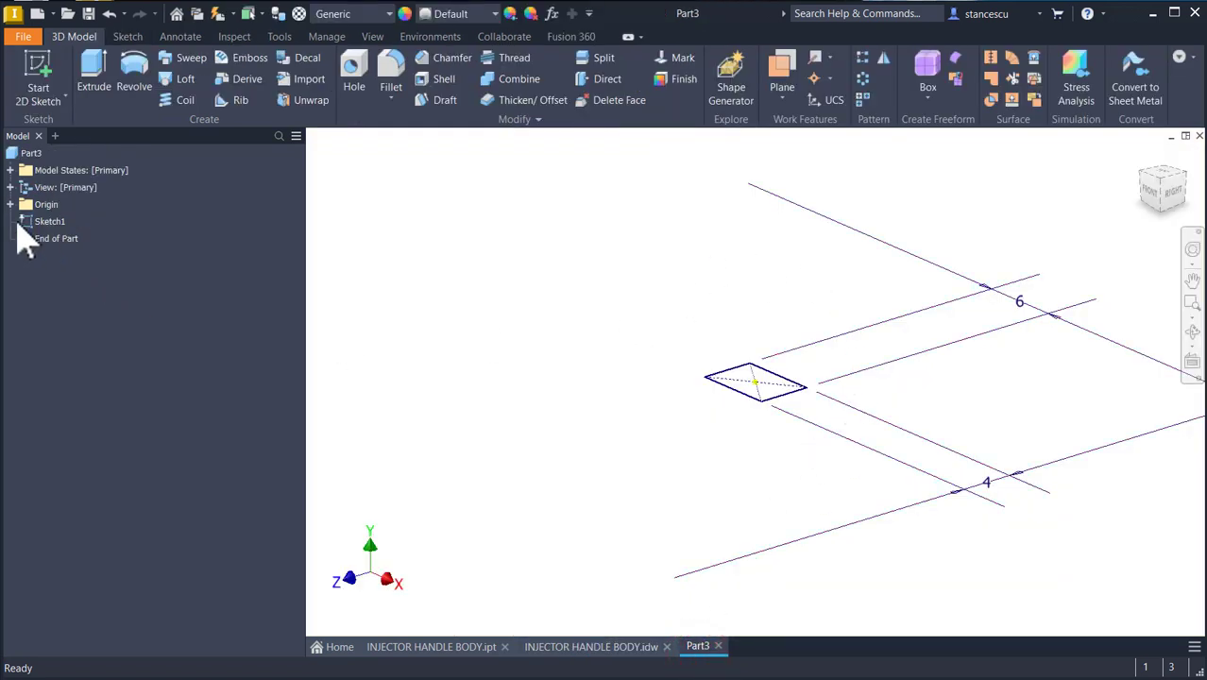
{"action": "left_click", "coordinate": [11, 205]}
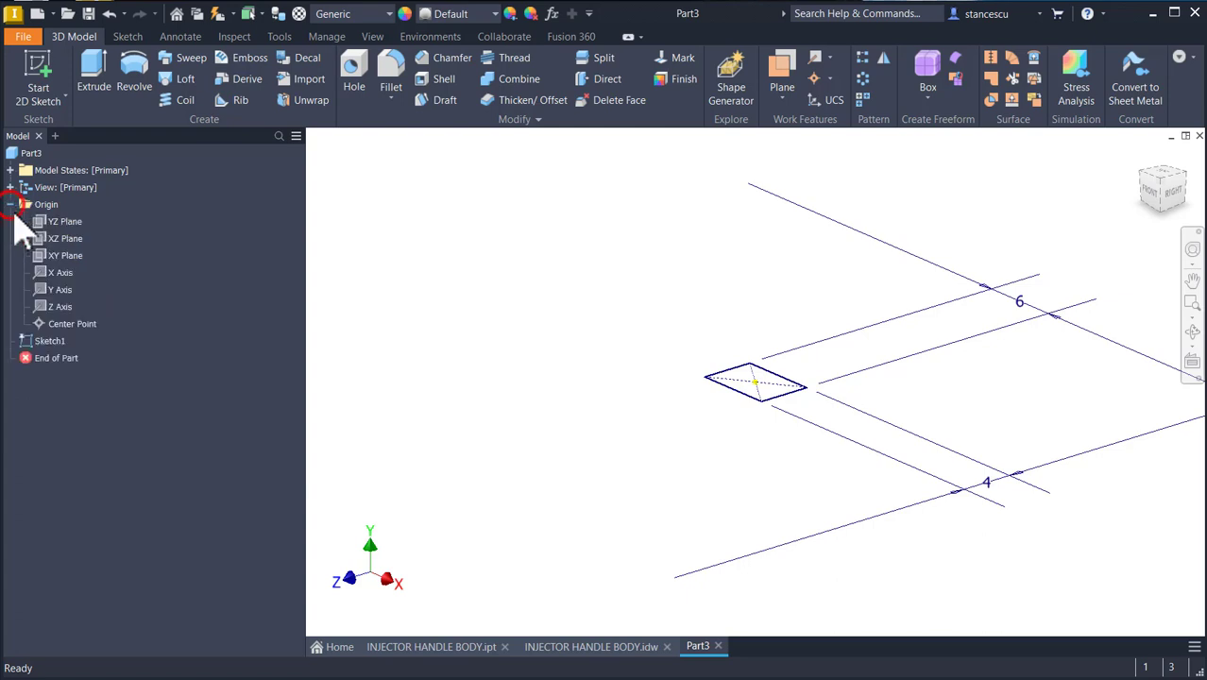
{"action": "left_click", "coordinate": [55, 256]}
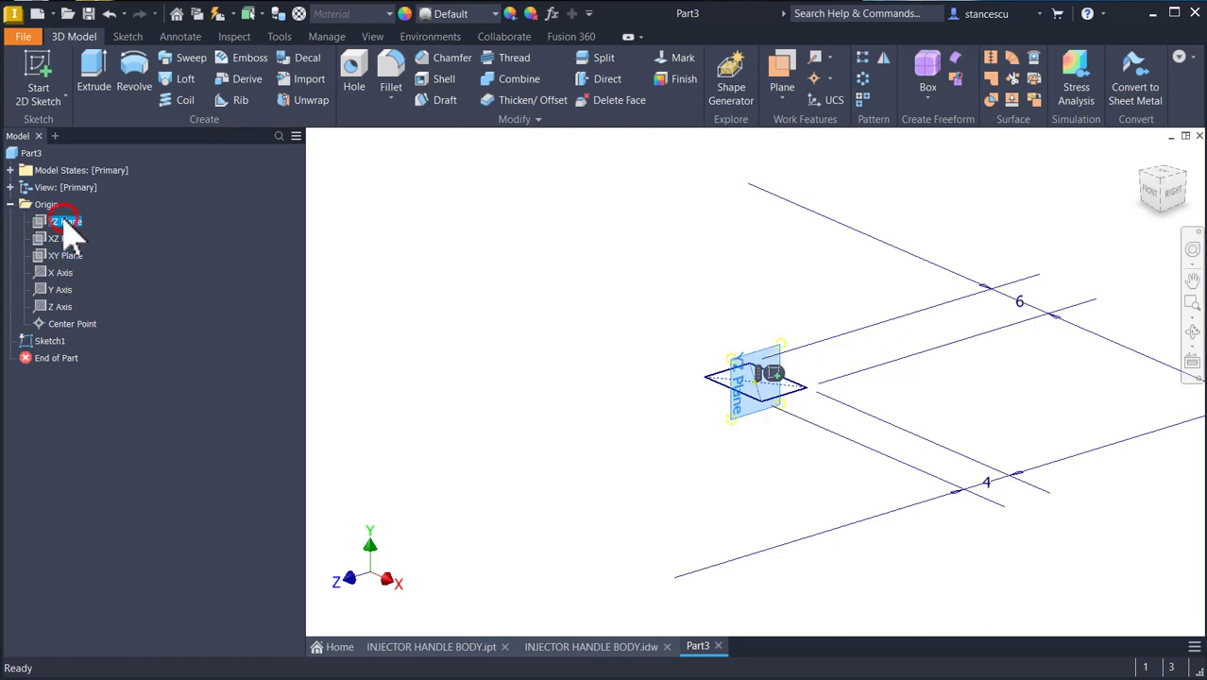
{"action": "left_click", "coordinate": [70, 223]}
{"action": "left_click", "coordinate": [773, 374]}
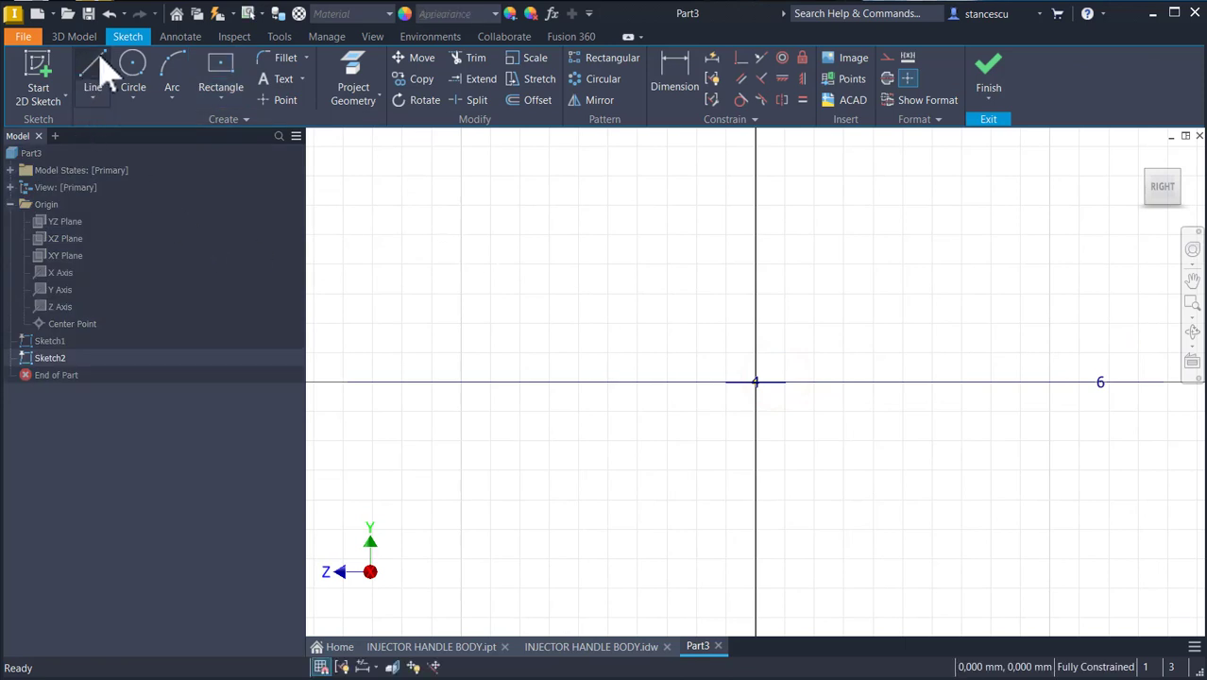
Draw a 16 mm vertical line down from the origin and a tangent arc of about 4 mm radius curving from its lower end toward +Z.
{"action": "left_click", "coordinate": [94, 70]}
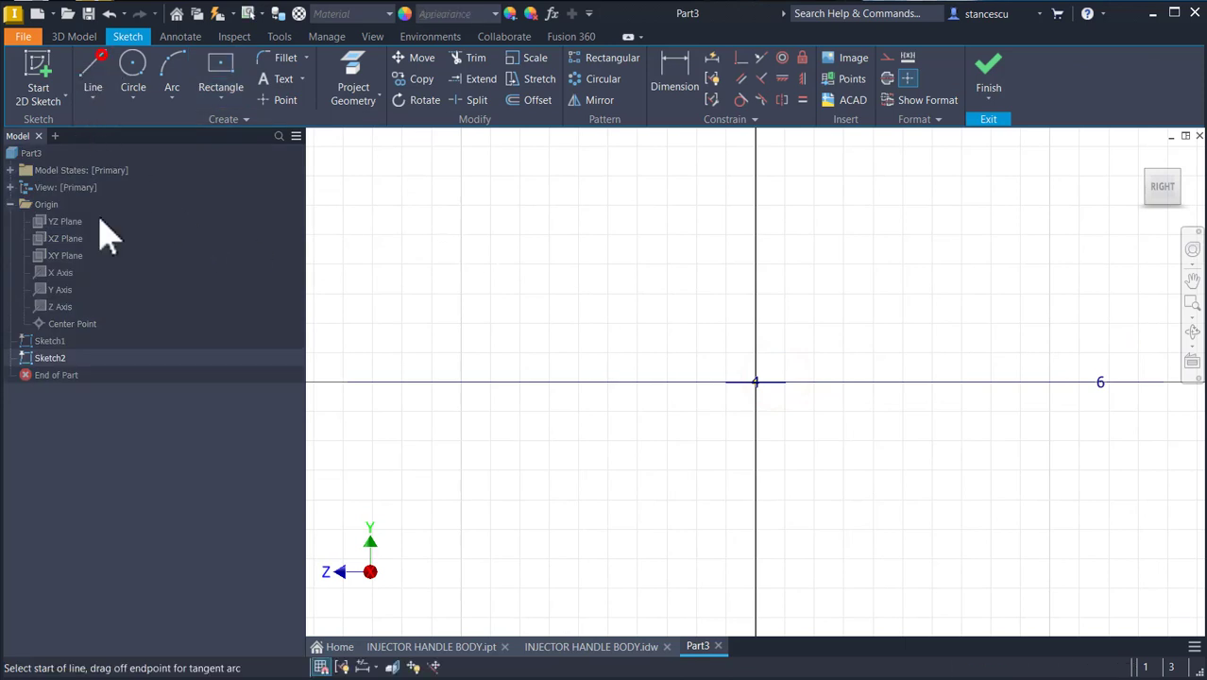
{"action": "left_click", "coordinate": [757, 382]}
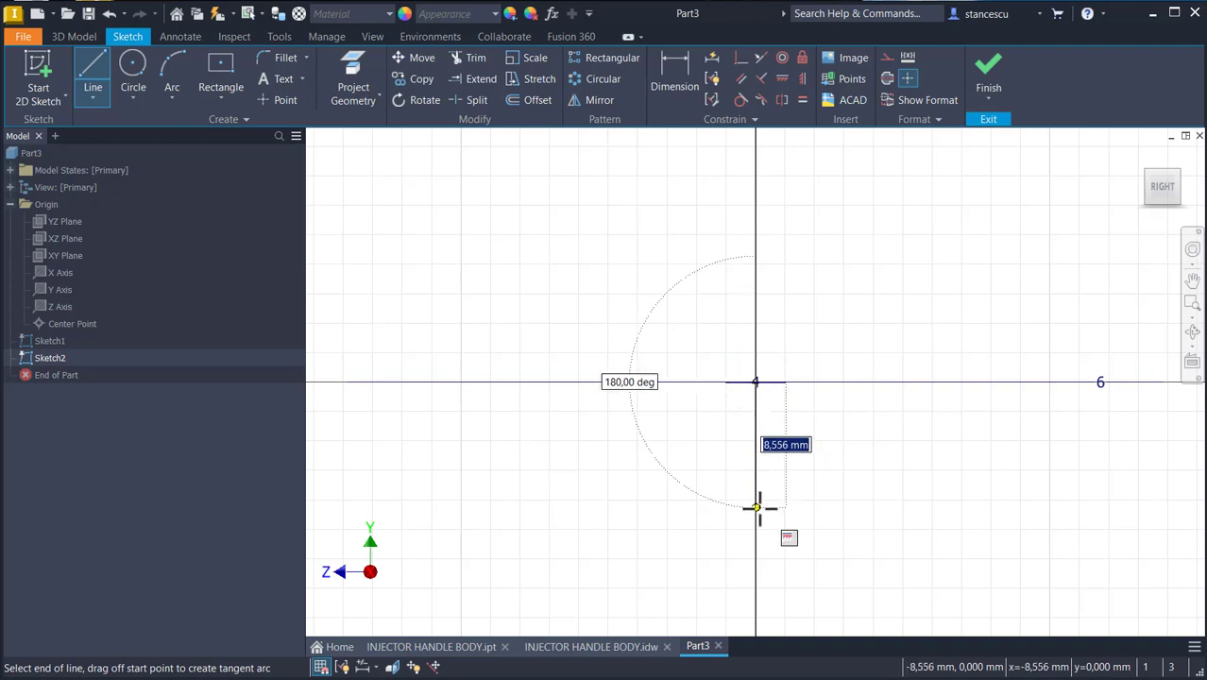
{"action": "key", "text": "Return"}
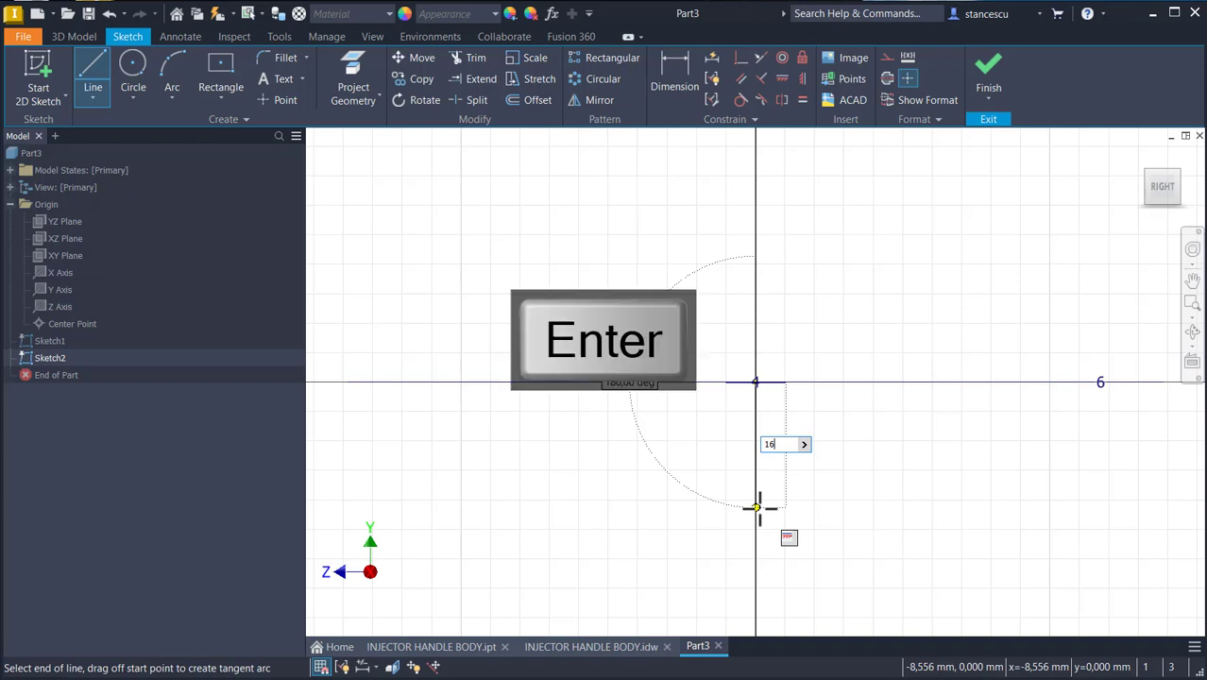
{"action": "middle_click_drag", "start_coordinate": [756, 505], "coordinate": [755, 378]}
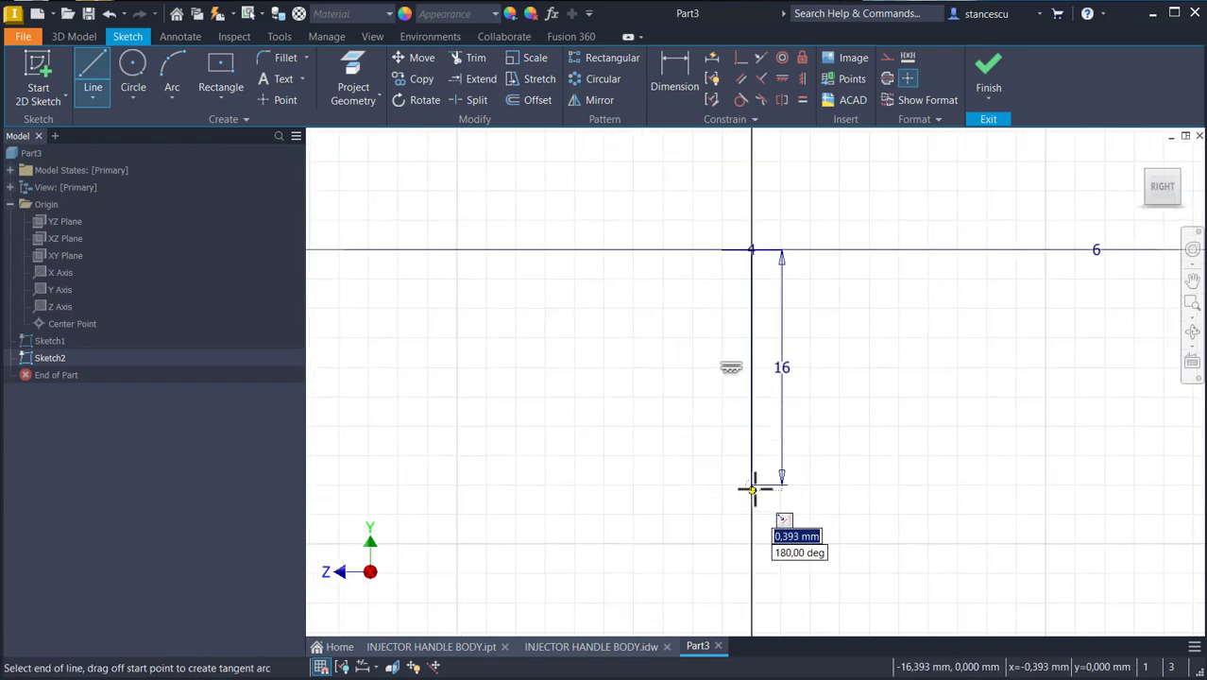
{"action": "left_click_drag", "start_coordinate": [752, 486], "coordinate": [665, 543]}
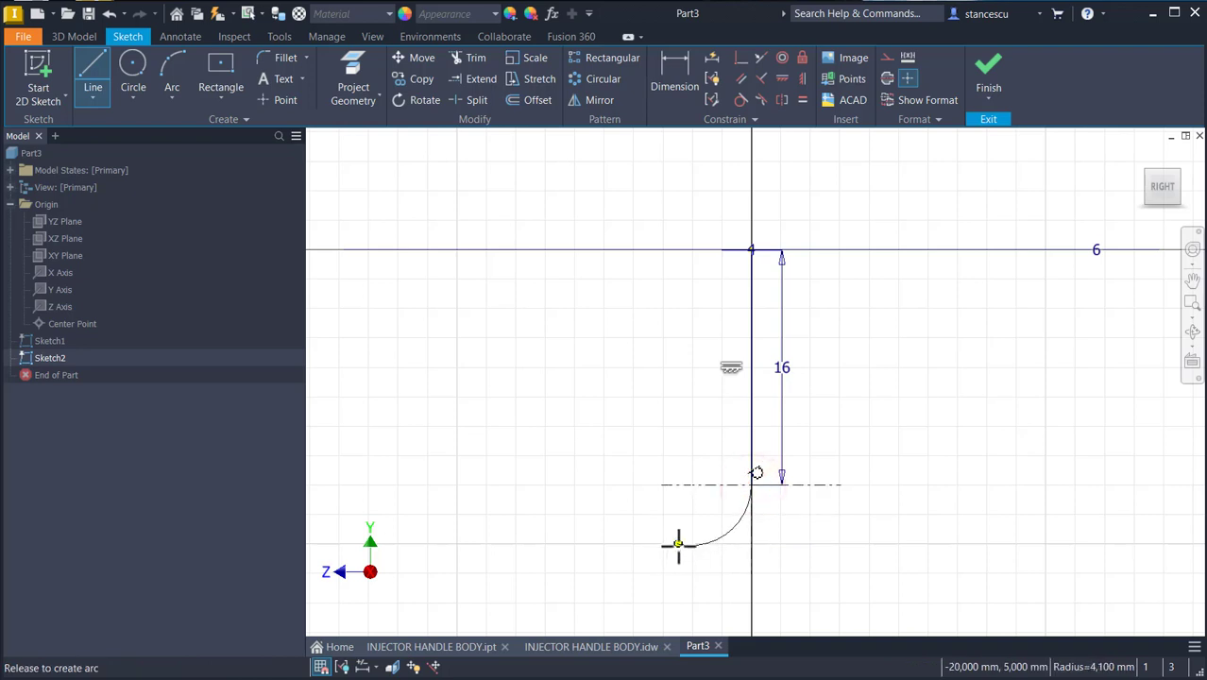
{"action": "left_click_drag", "start_coordinate": [692, 548], "coordinate": [692, 544]}
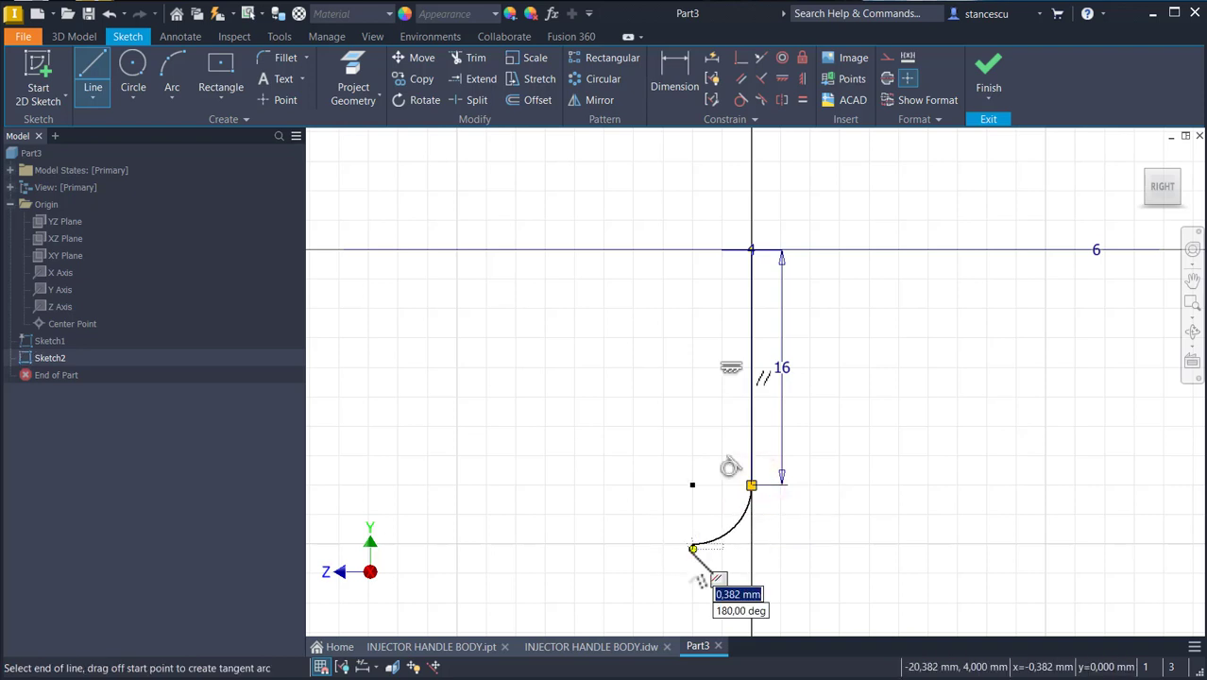
{"action": "key", "text": "Escape"}
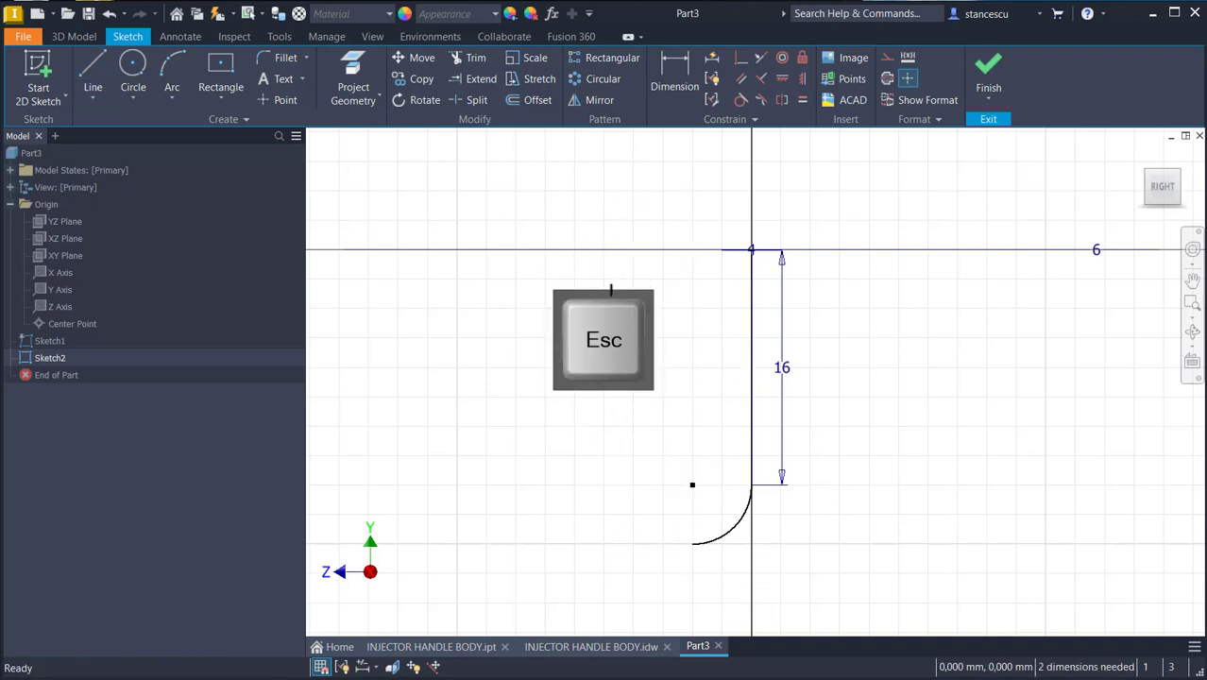
Dimension the arc's radius as 6 mm.
{"action": "left_click", "coordinate": [679, 59]}
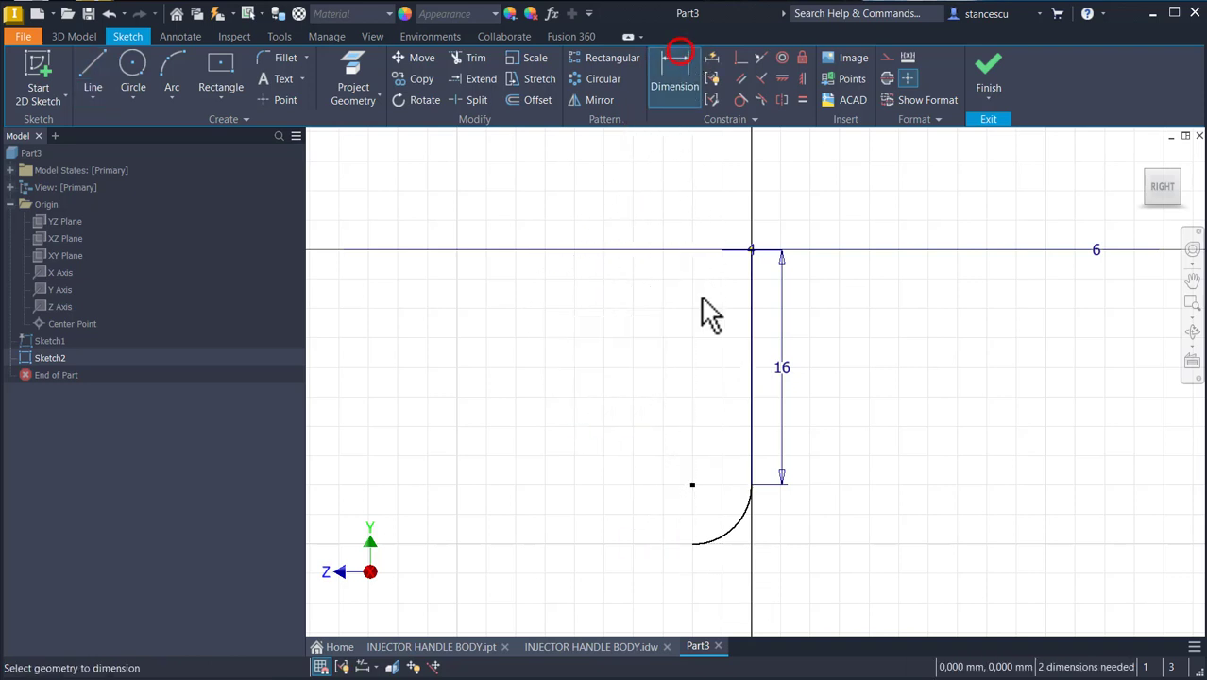
{"action": "left_click", "coordinate": [739, 520]}
{"action": "left_click", "coordinate": [803, 567]}
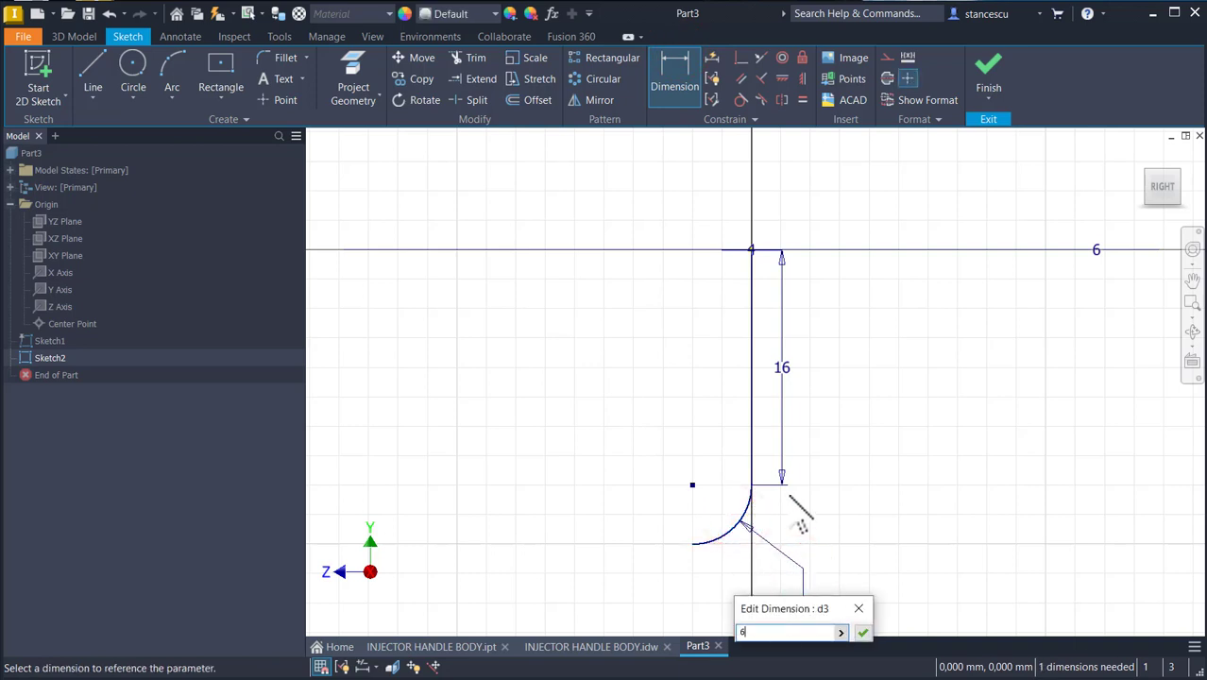
{"action": "key", "text": "Return"}
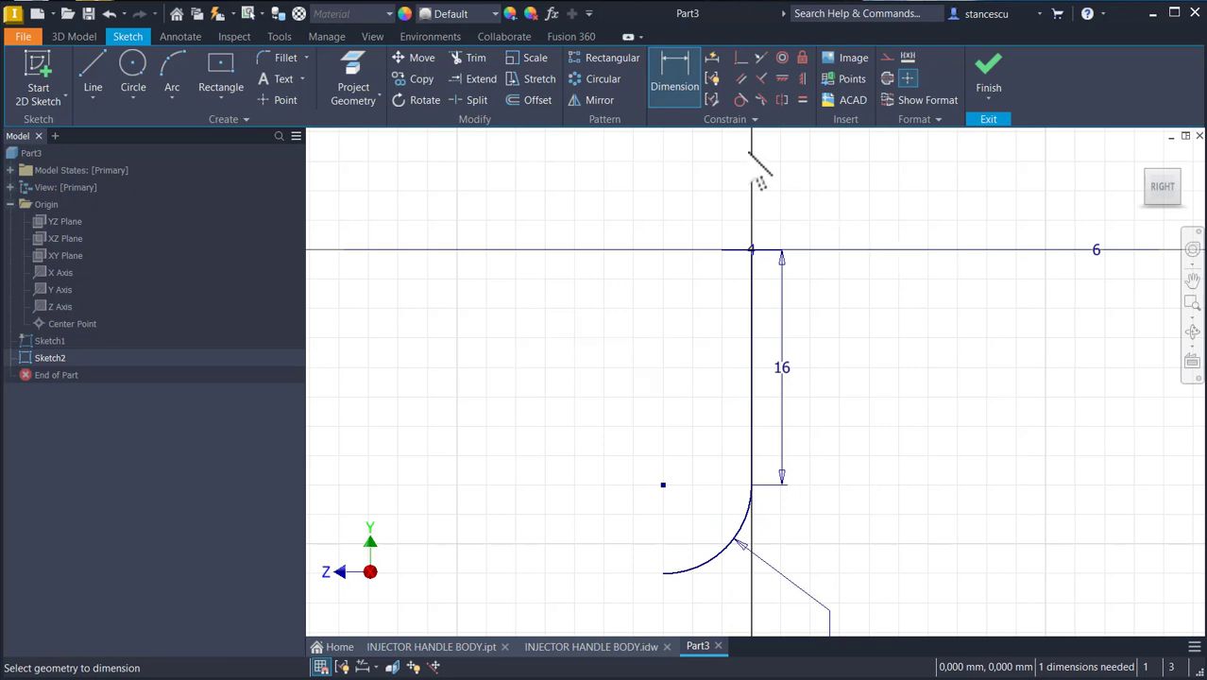
Try a Vertical constraint between the arc's centre point and its free end, and undo it.
{"action": "left_click", "coordinate": [802, 80]}
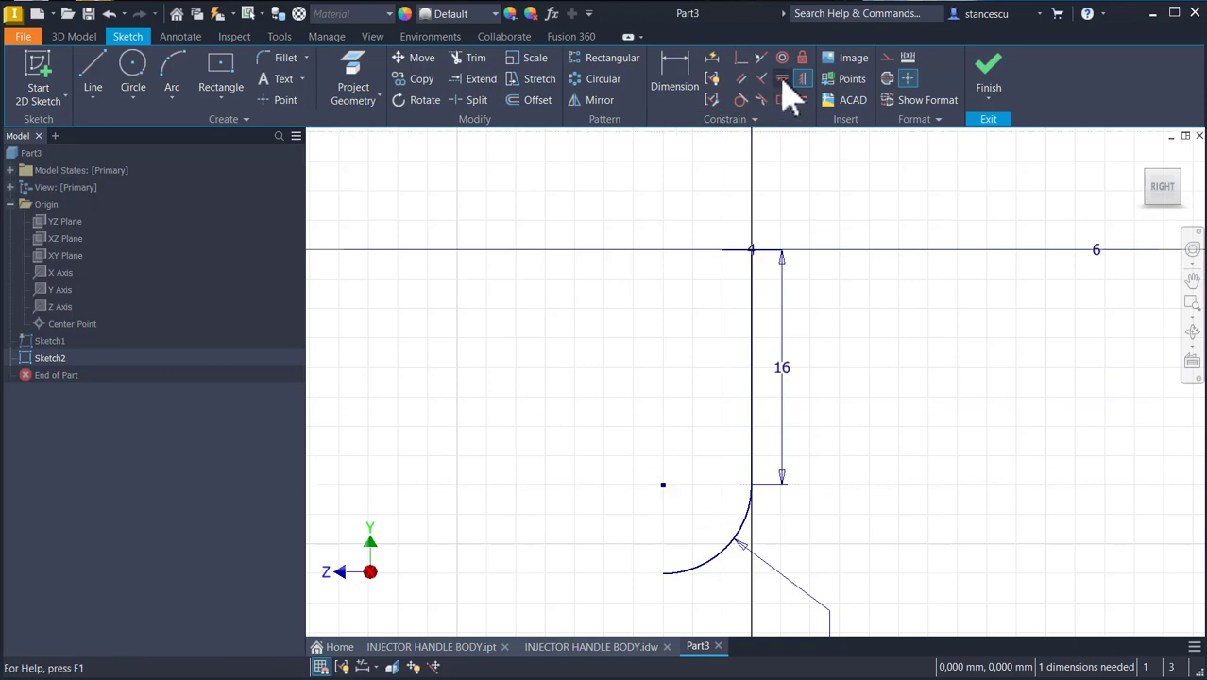
{"action": "left_click", "coordinate": [663, 486]}
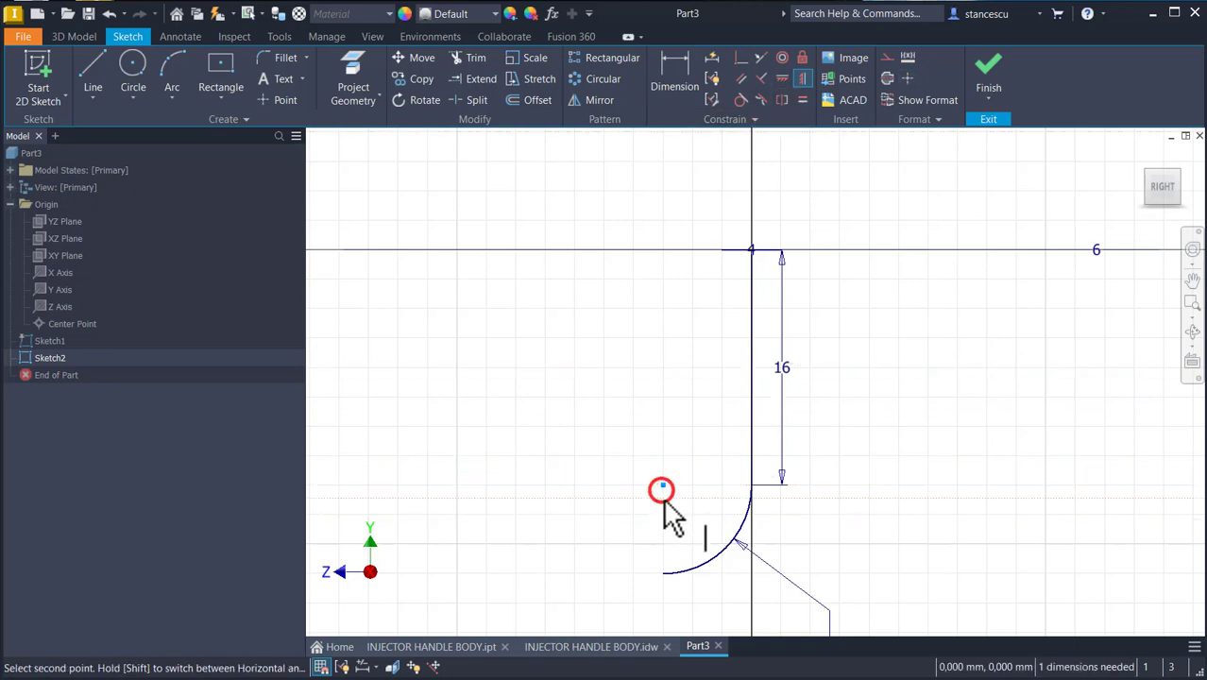
{"action": "left_click", "coordinate": [663, 572]}
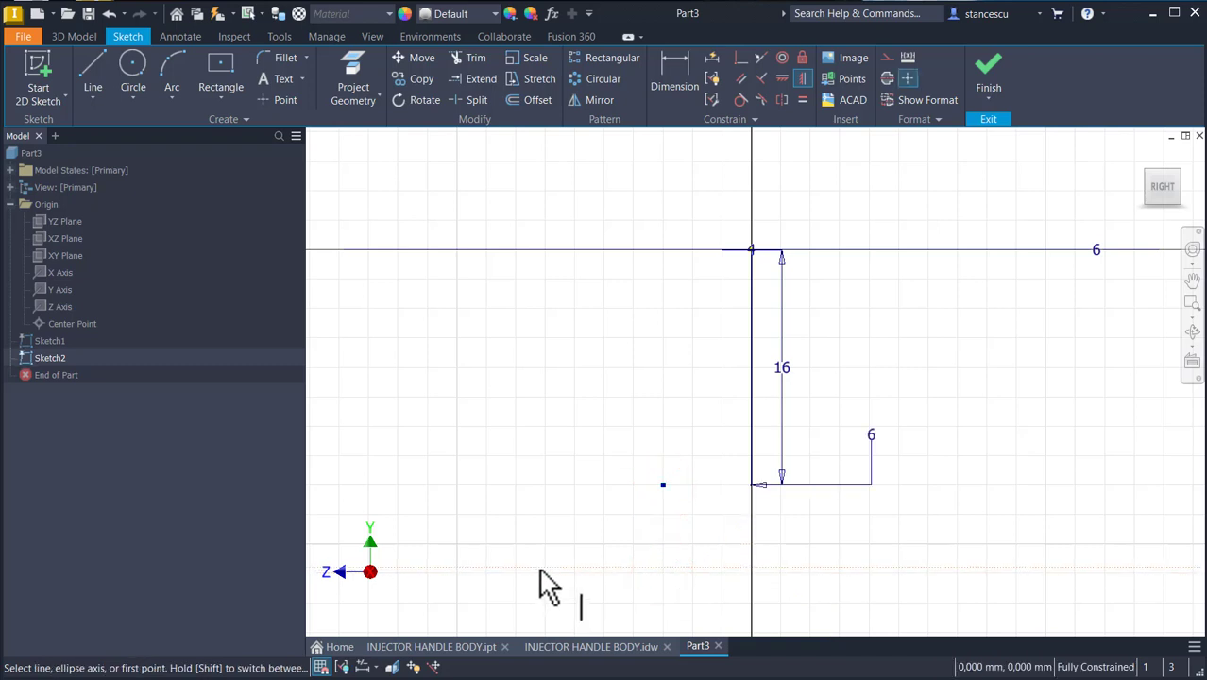
{"action": "key", "text": "ctrl+z"}
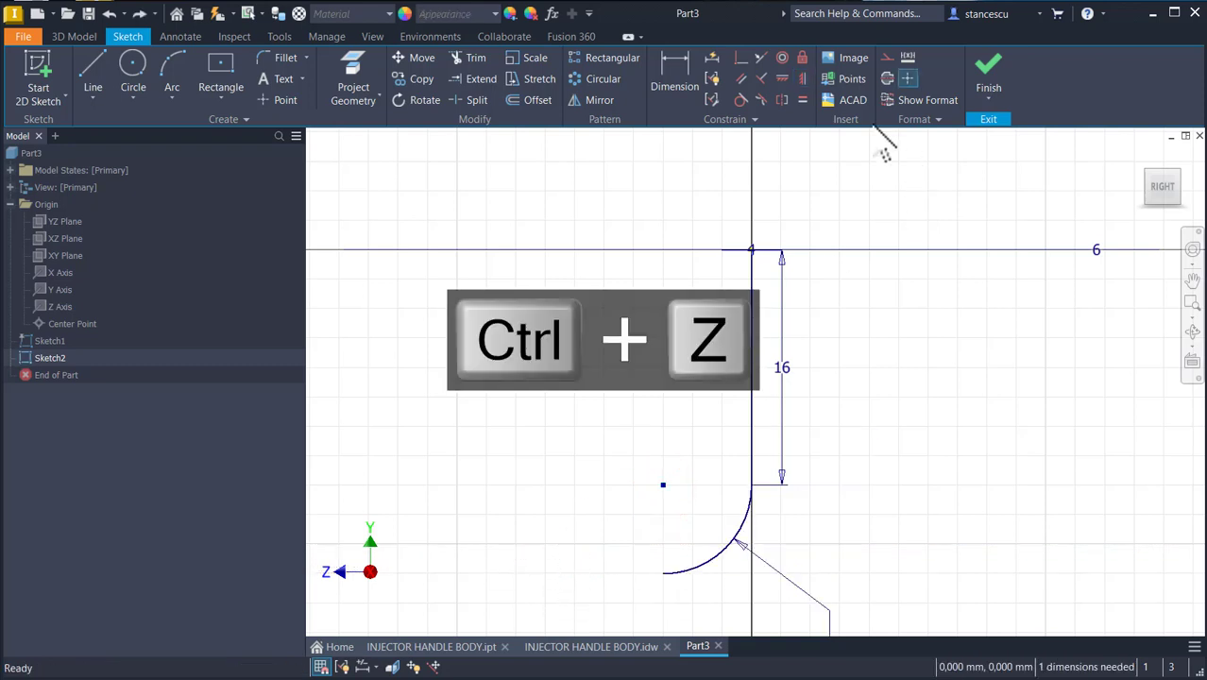
Apply a Horizontal constraint between the arc's centre point and its free end, and finish the path sketch.
{"action": "left_click", "coordinate": [783, 79]}
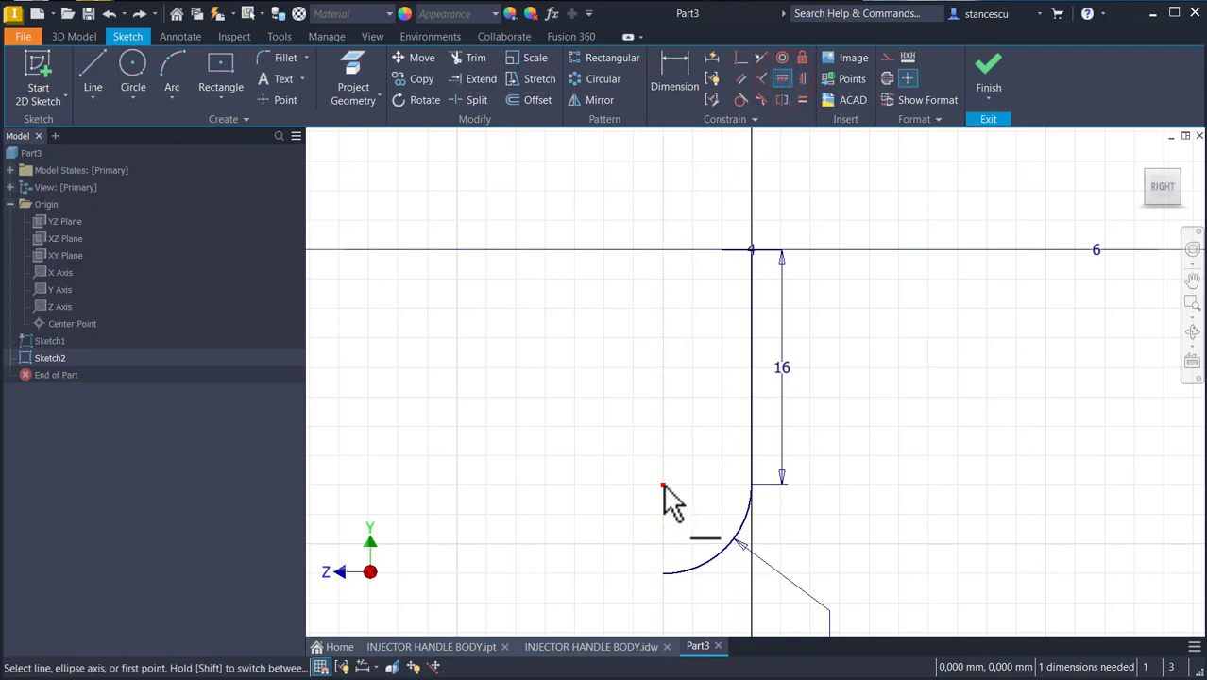
{"action": "left_click", "coordinate": [663, 485]}
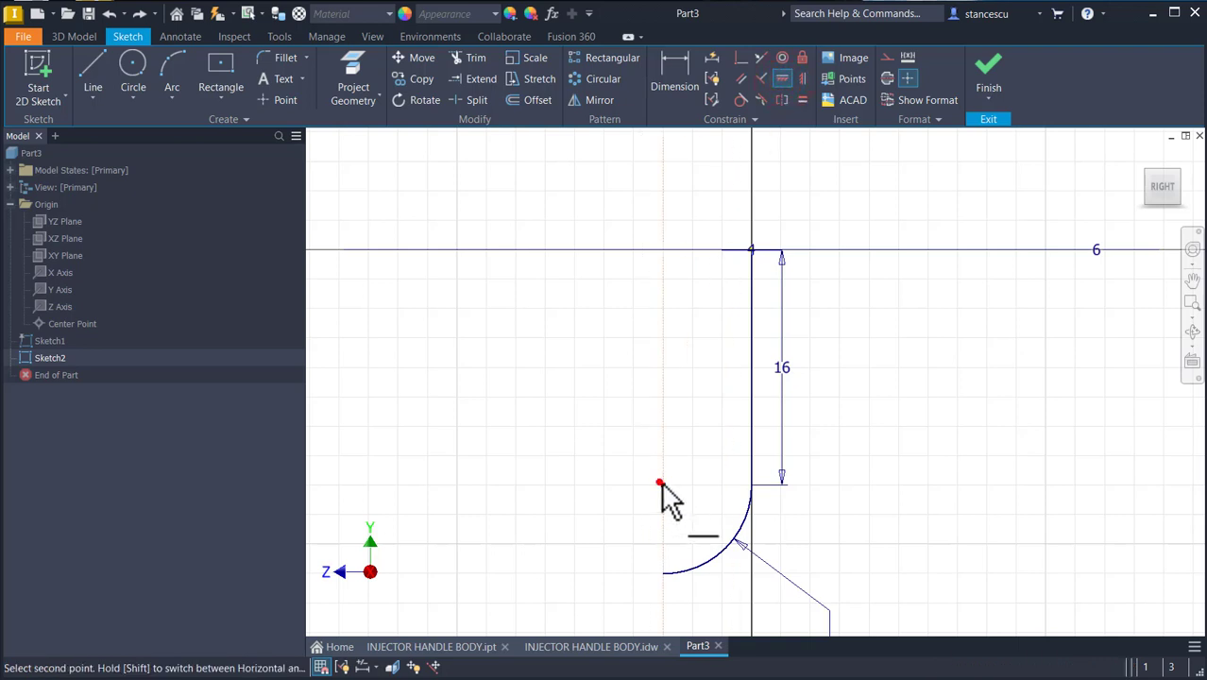
{"action": "left_click", "coordinate": [663, 575]}
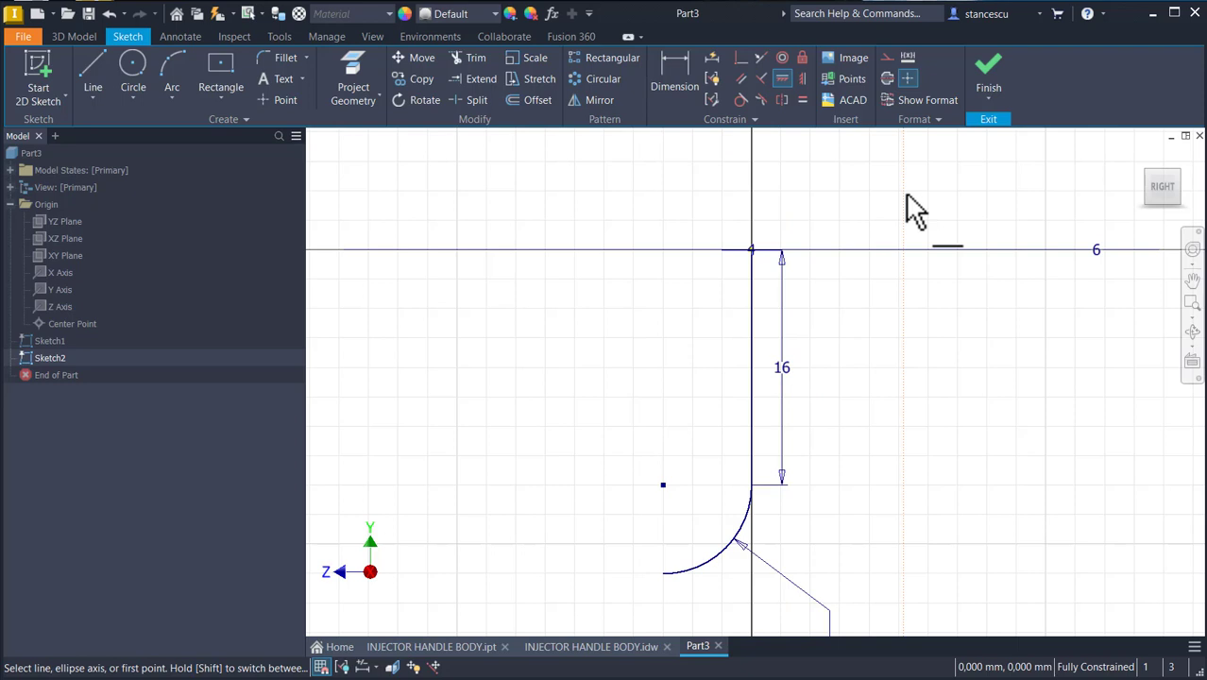
{"action": "left_click", "coordinate": [993, 79]}
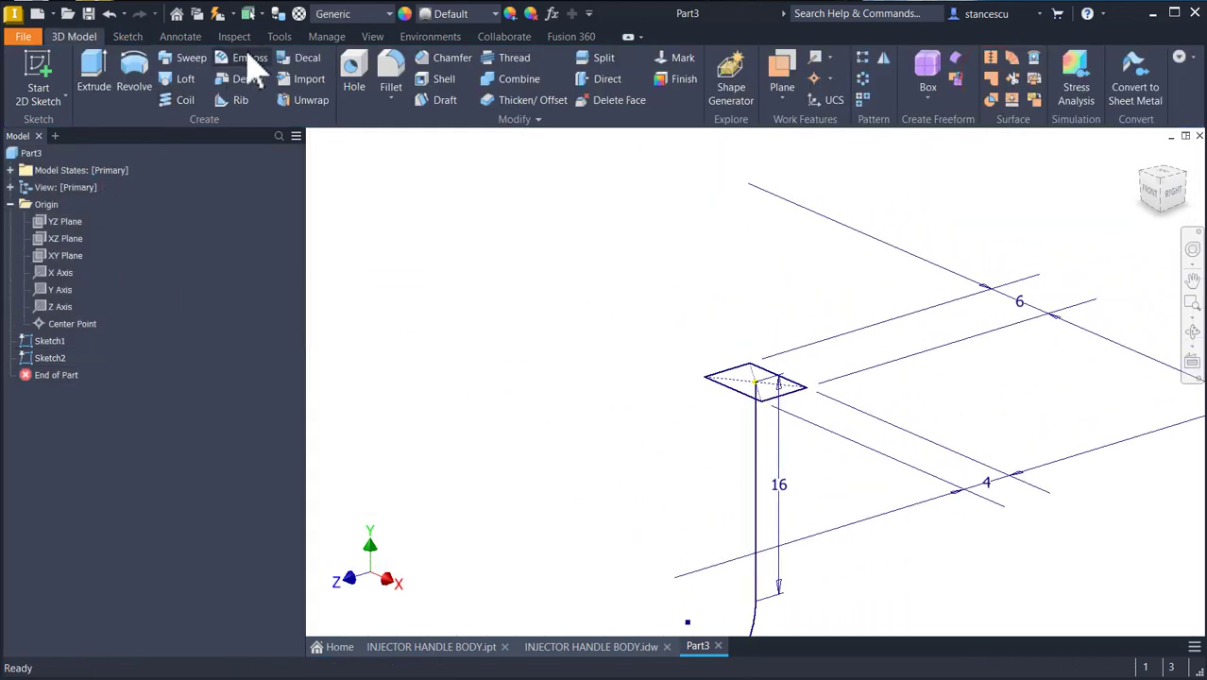
Sweep the rectangular profile along the line-and-arc path as a new solid with 0 deg taper and twist.
{"action": "left_click", "coordinate": [194, 60]}
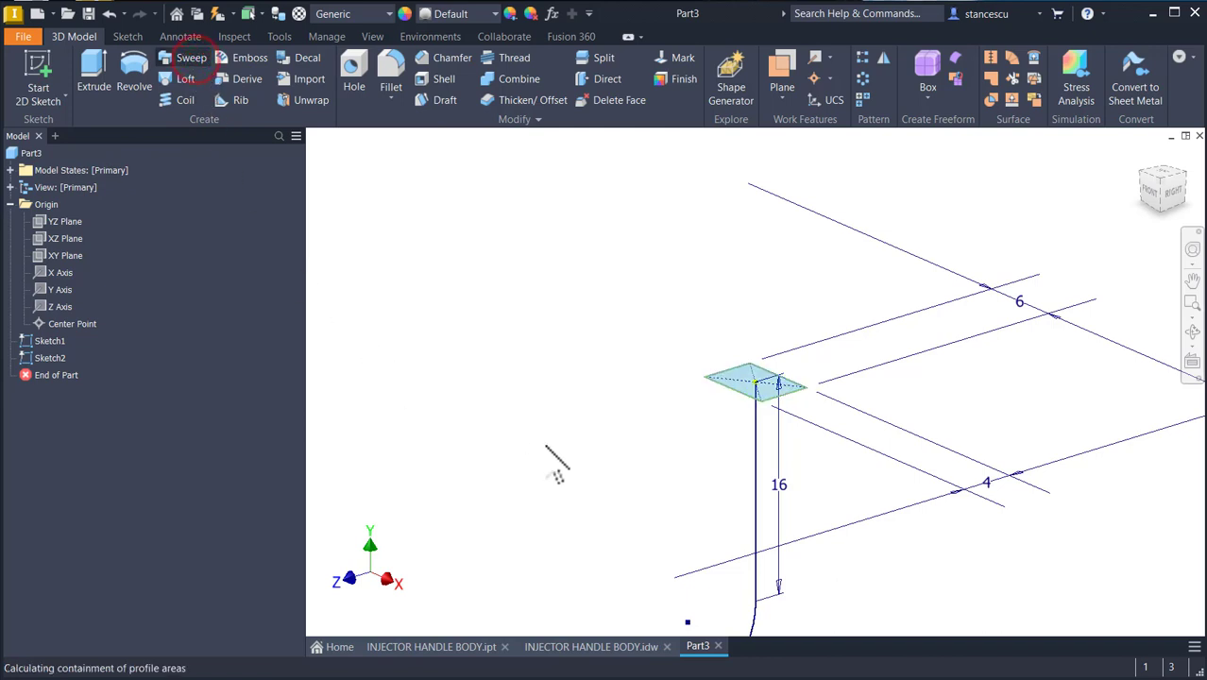
{"action": "left_click", "coordinate": [760, 518]}
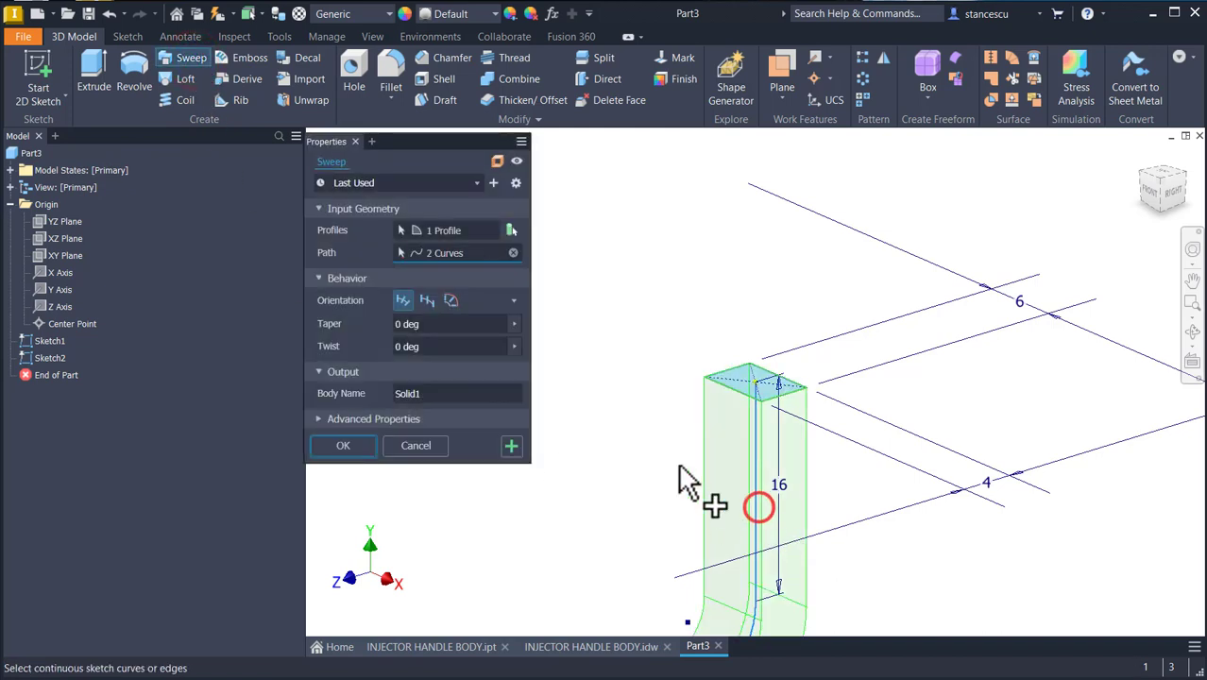
{"action": "middle_click_drag", "start_coordinate": [687, 484], "coordinate": [718, 297]}
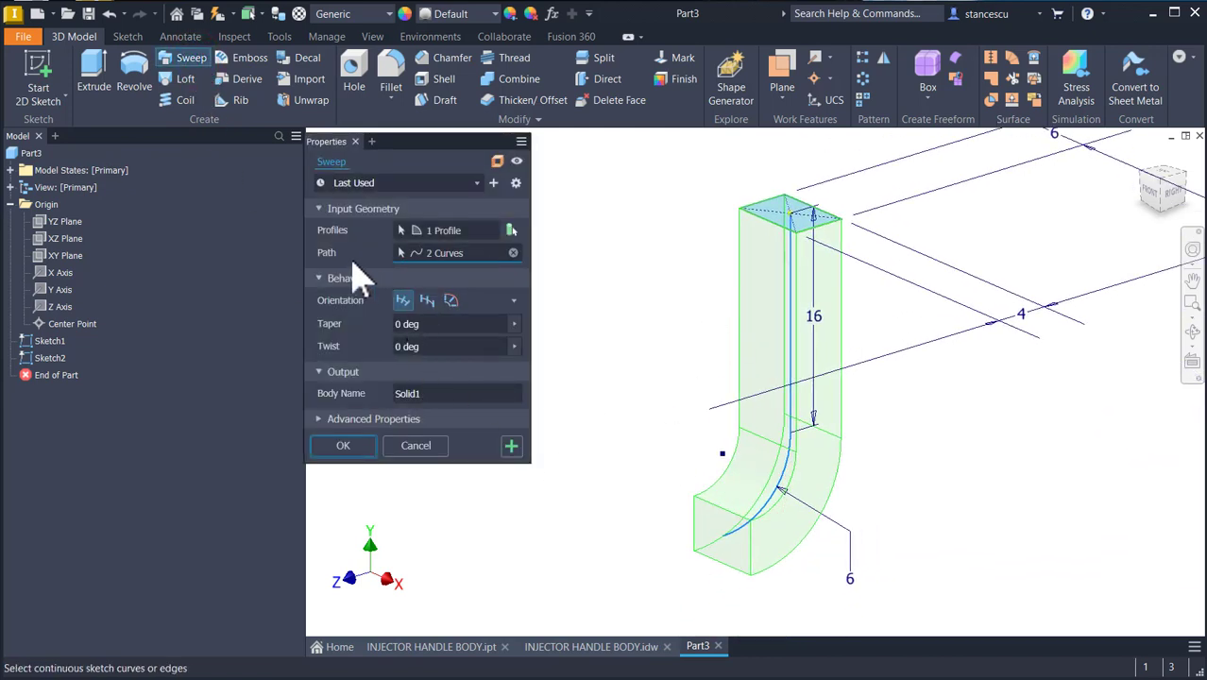
{"action": "left_click", "coordinate": [345, 452]}
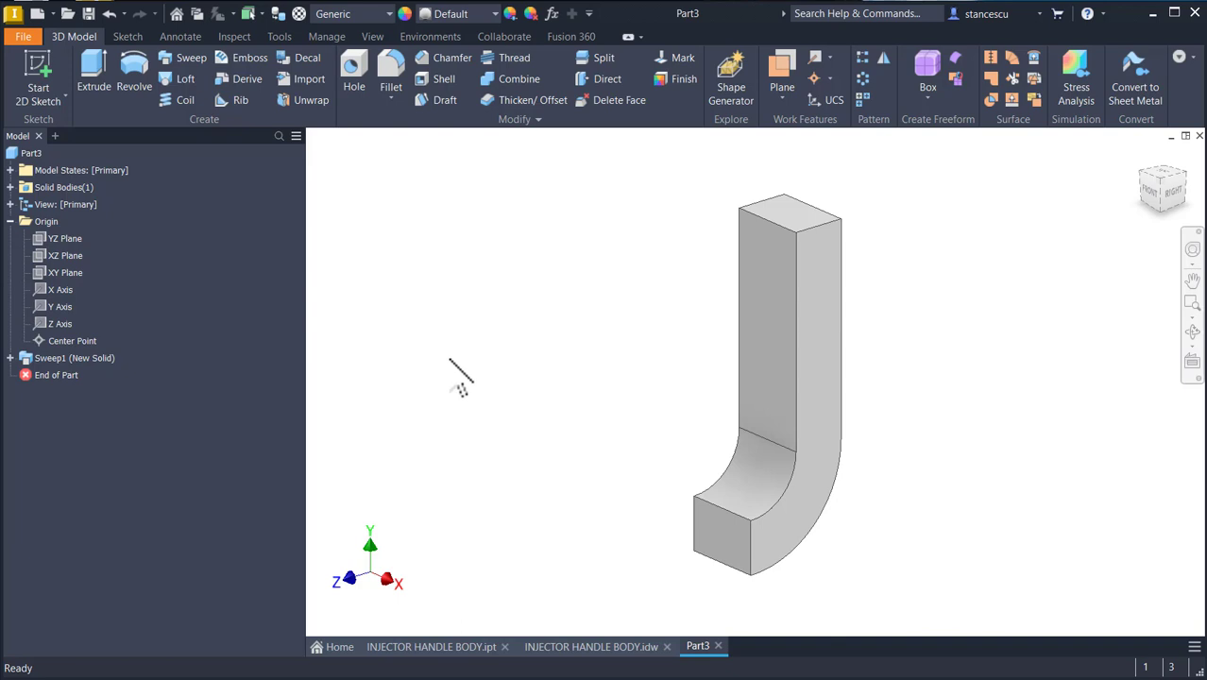
{"action": "key", "text": "F6"}
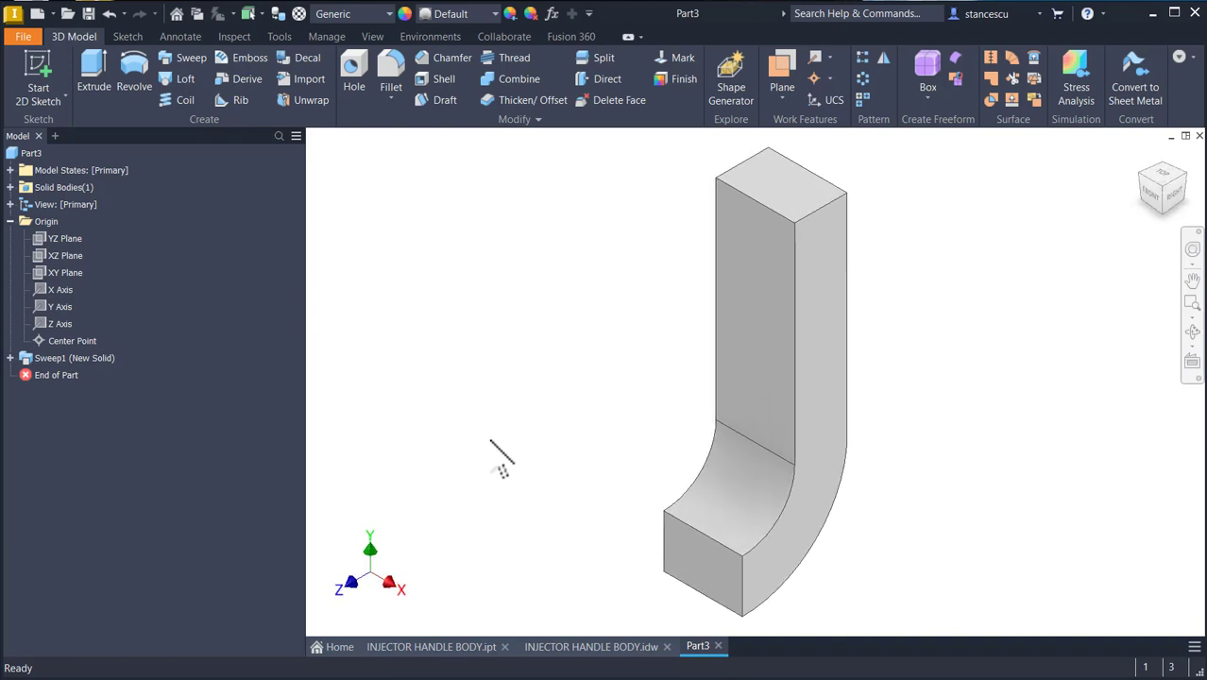
Examine the upper stem's diameters and heights in the INJECTOR HANDLE BODY.idw drawing, and return to Part3.
{"action": "left_click", "coordinate": [566, 647]}
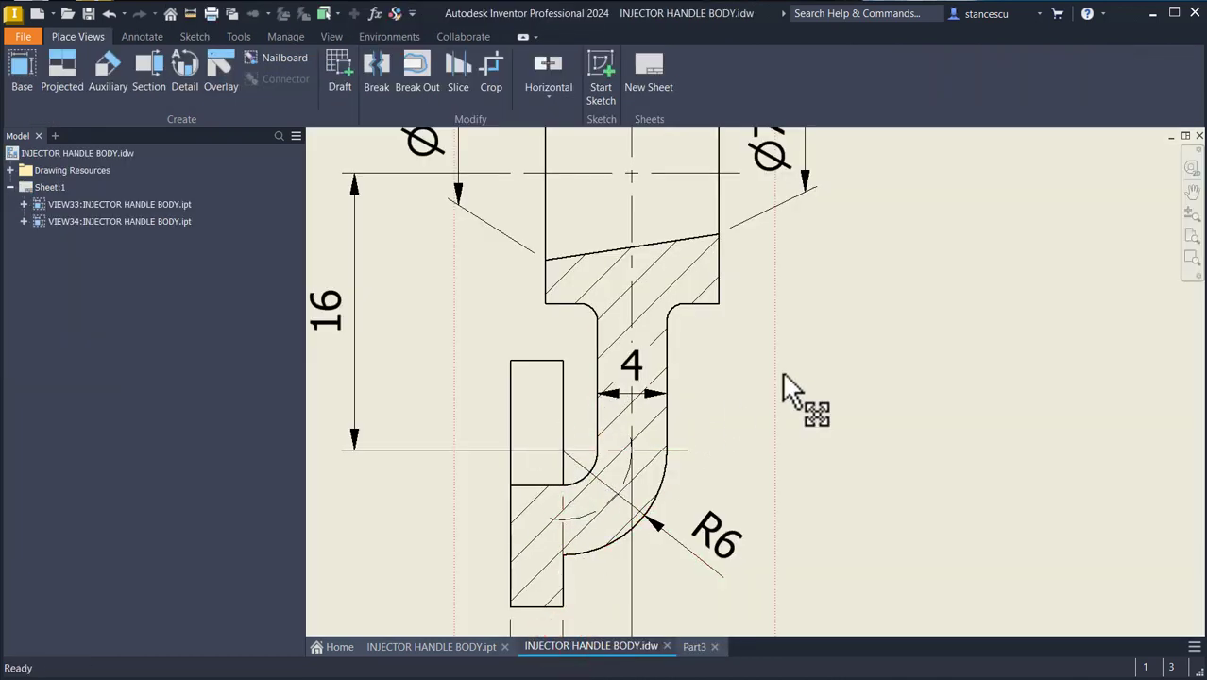
{"action": "scroll", "coordinate": [794, 375], "scroll_direction": "down", "scroll_amount": 3}
{"action": "mouse_move", "coordinate": [790, 372]}
{"action": "middle_mouse_down"}
{"action": "mouse_move", "coordinate": [589, 525]}
{"action": "mouse_move", "coordinate": [575, 506]}
{"action": "middle_mouse_up"}
{"action": "middle_click_drag", "start_coordinate": [787, 391], "coordinate": [722, 474]}
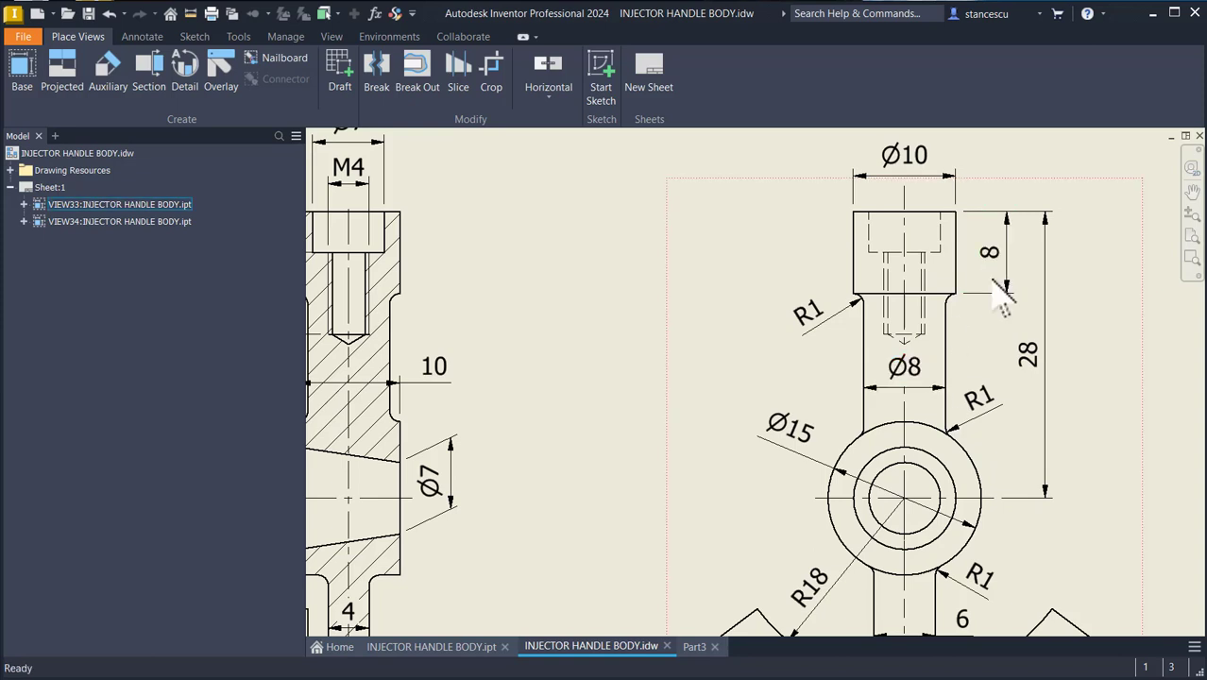
{"action": "left_click", "coordinate": [696, 648]}
Start a sketch on the XY plane and slice the graphics at the sketch plane.
{"action": "middle_click_drag", "start_coordinate": [531, 399], "coordinate": [556, 480]}
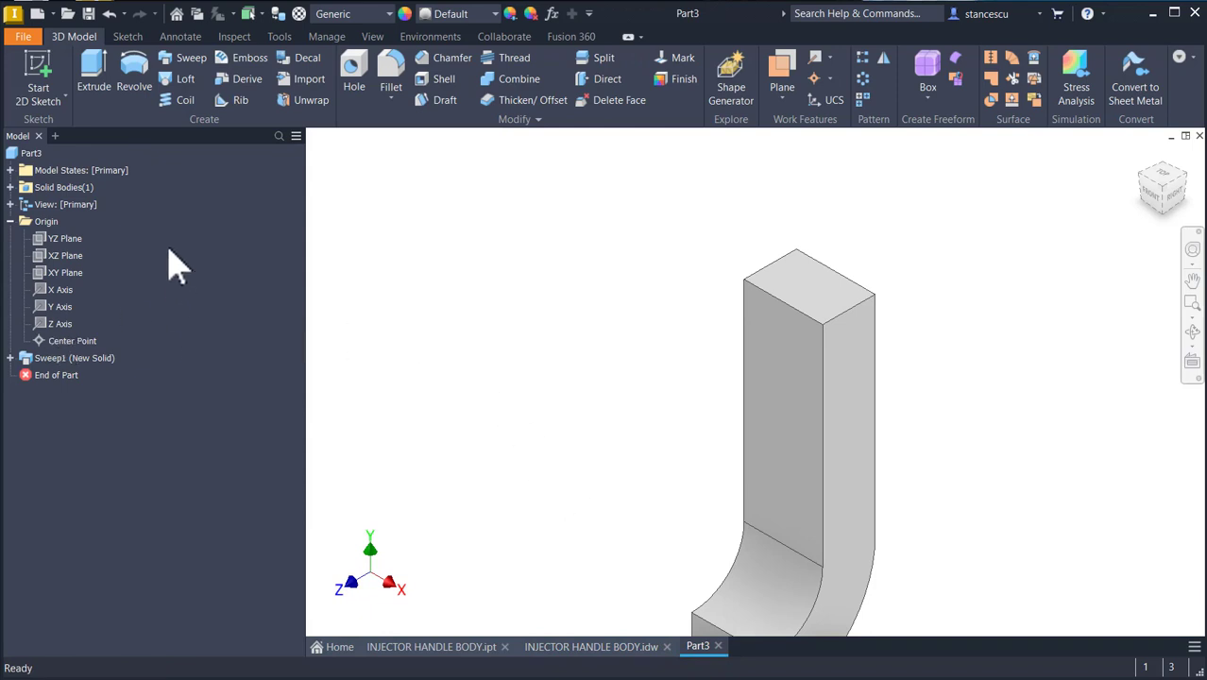
{"action": "left_click", "coordinate": [61, 274]}
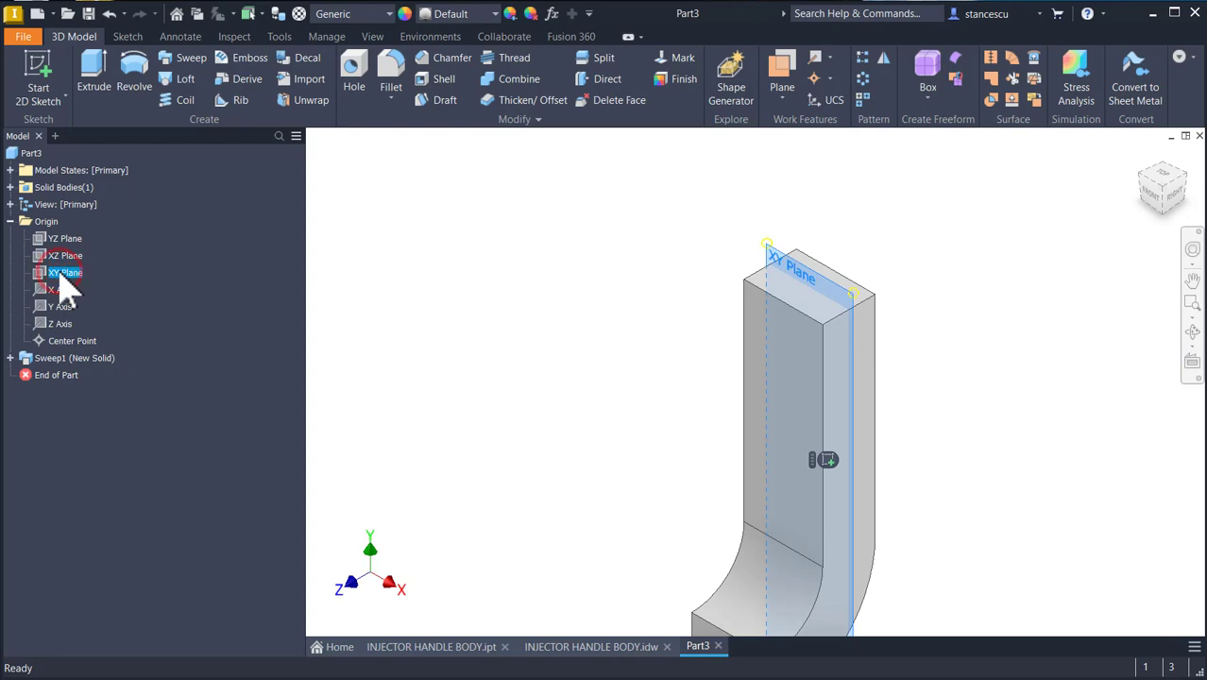
{"action": "left_click", "coordinate": [827, 465]}
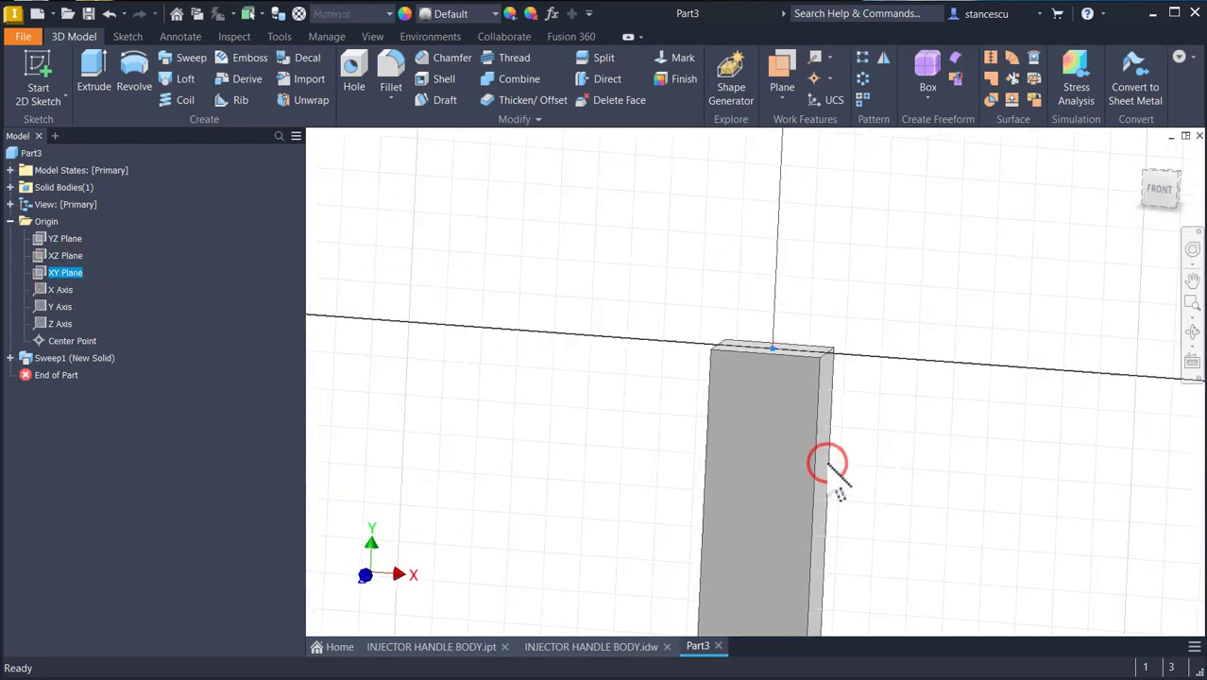
{"action": "key", "text": "F7"}
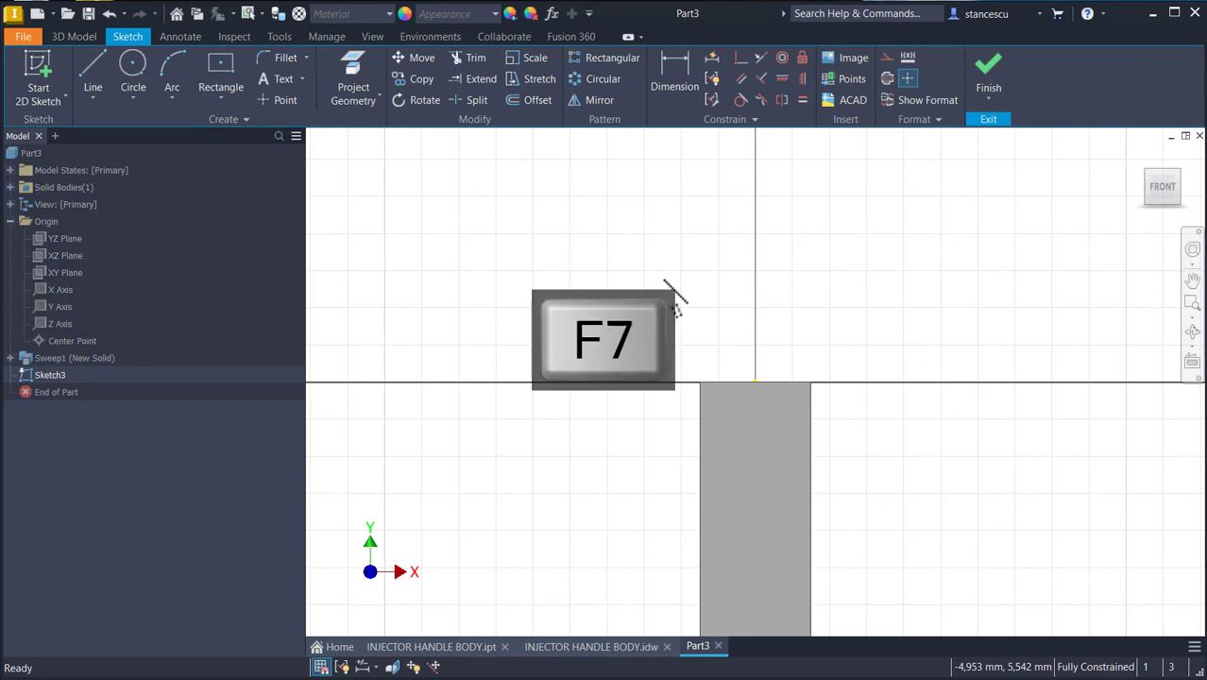
{"action": "left_click_drag", "start_coordinate": [503, 405], "coordinate": [496, 448]}
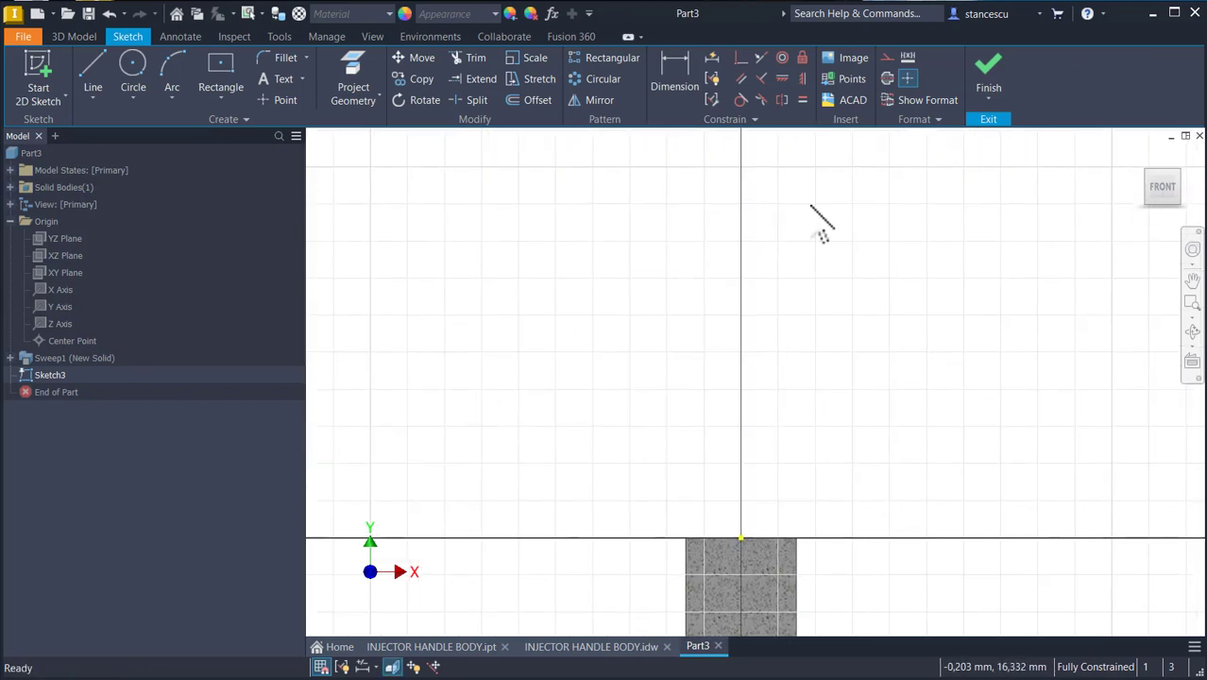
Draw a 28 mm vertical centerline up from the origin.
{"action": "left_click", "coordinate": [888, 80]}
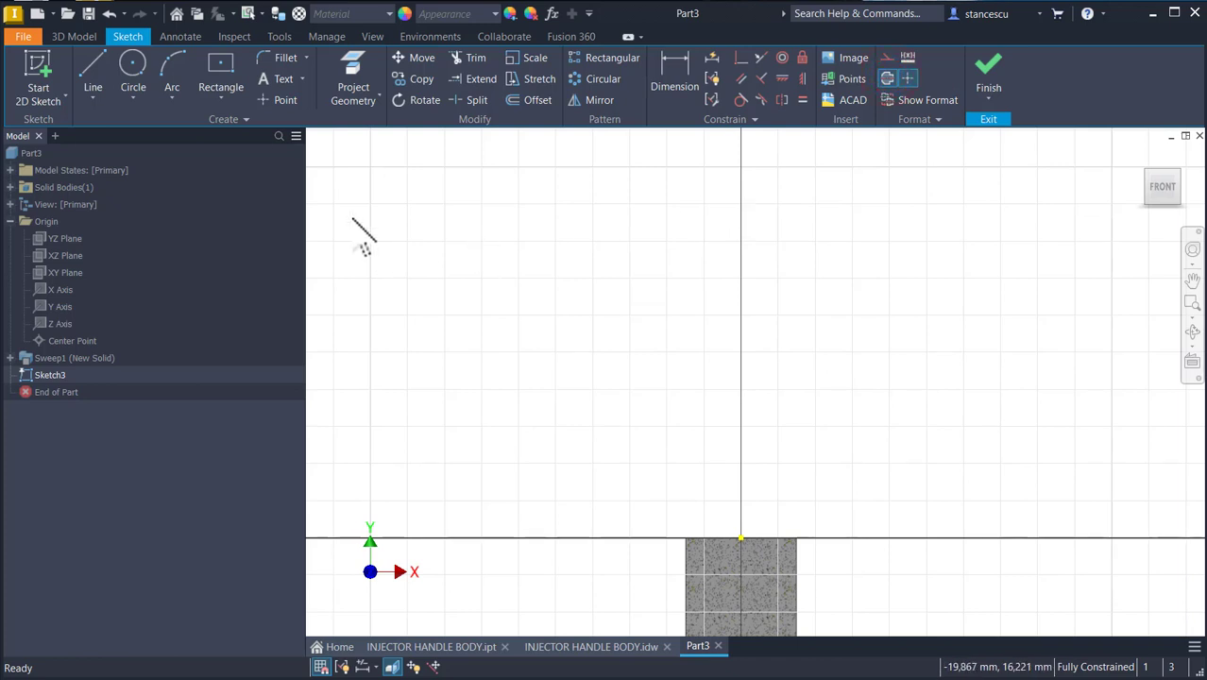
{"action": "left_click", "coordinate": [93, 71]}
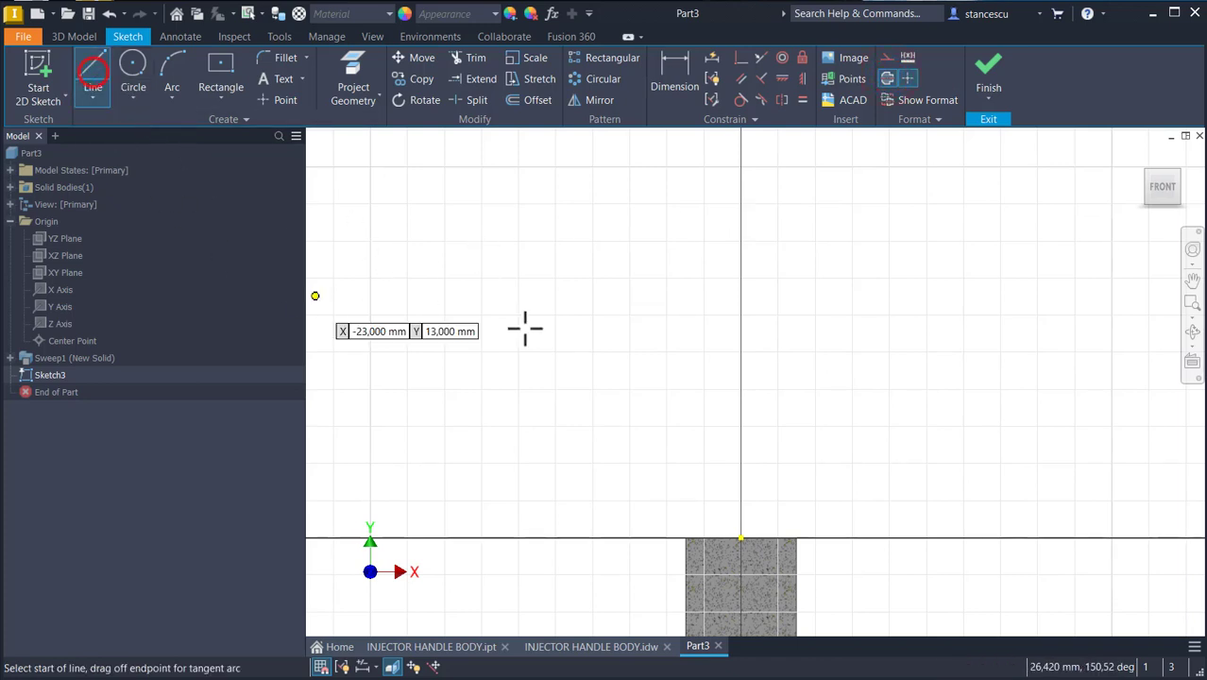
{"action": "left_click", "coordinate": [740, 537]}
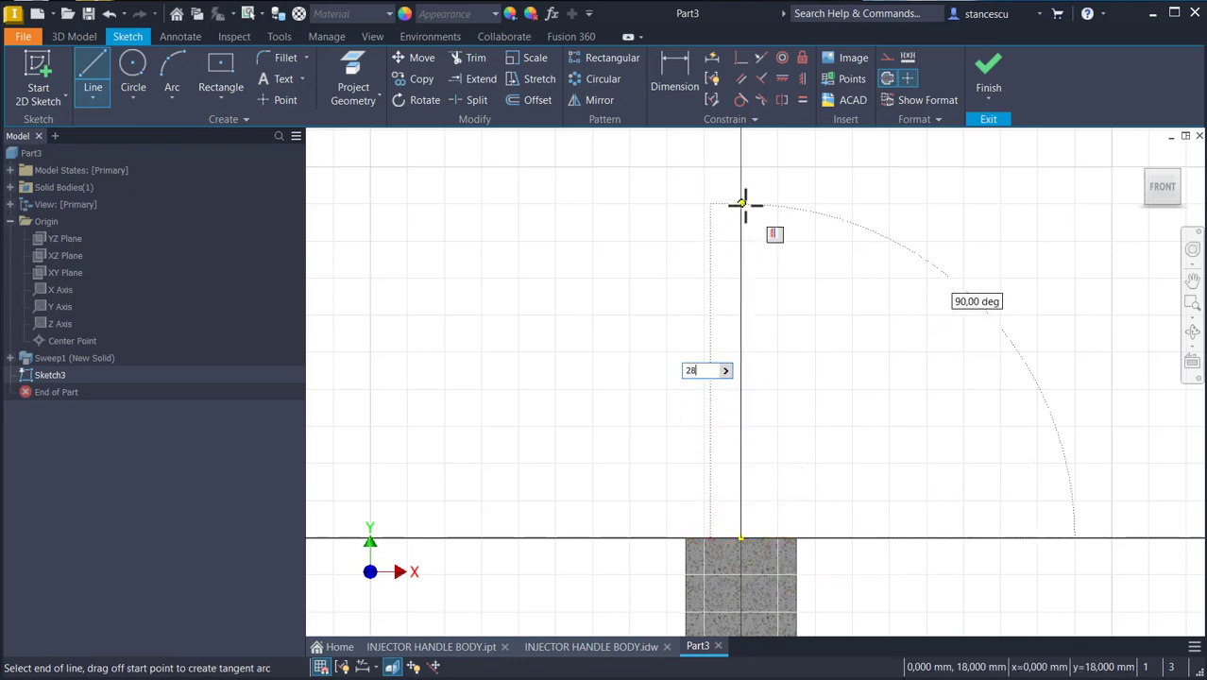
{"action": "key", "text": "Return"}
{"action": "scroll", "coordinate": [751, 219], "scroll_direction": "up", "scroll_amount": 2}
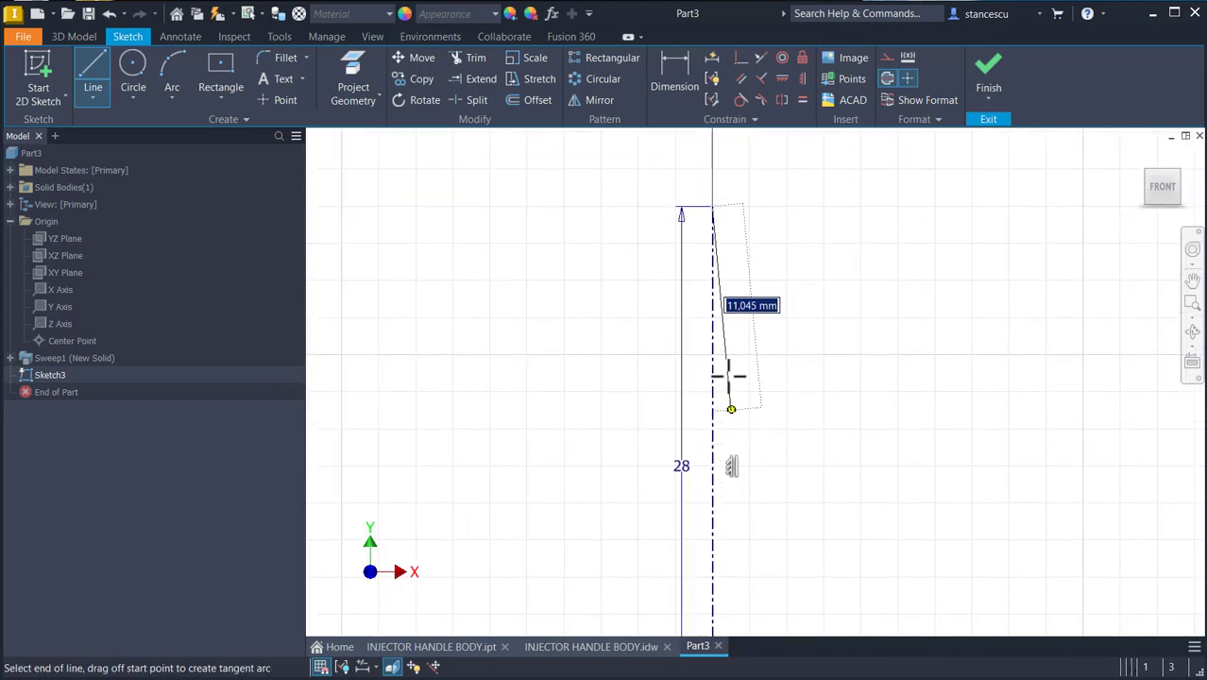
Draw the stepped half-profile from the centerline's upper end: about 7 mm across, 9 mm down, a short step inward, down to the X axis and back to the origin.
{"action": "left_click", "coordinate": [842, 205]}
{"action": "left_click", "coordinate": [842, 369]}
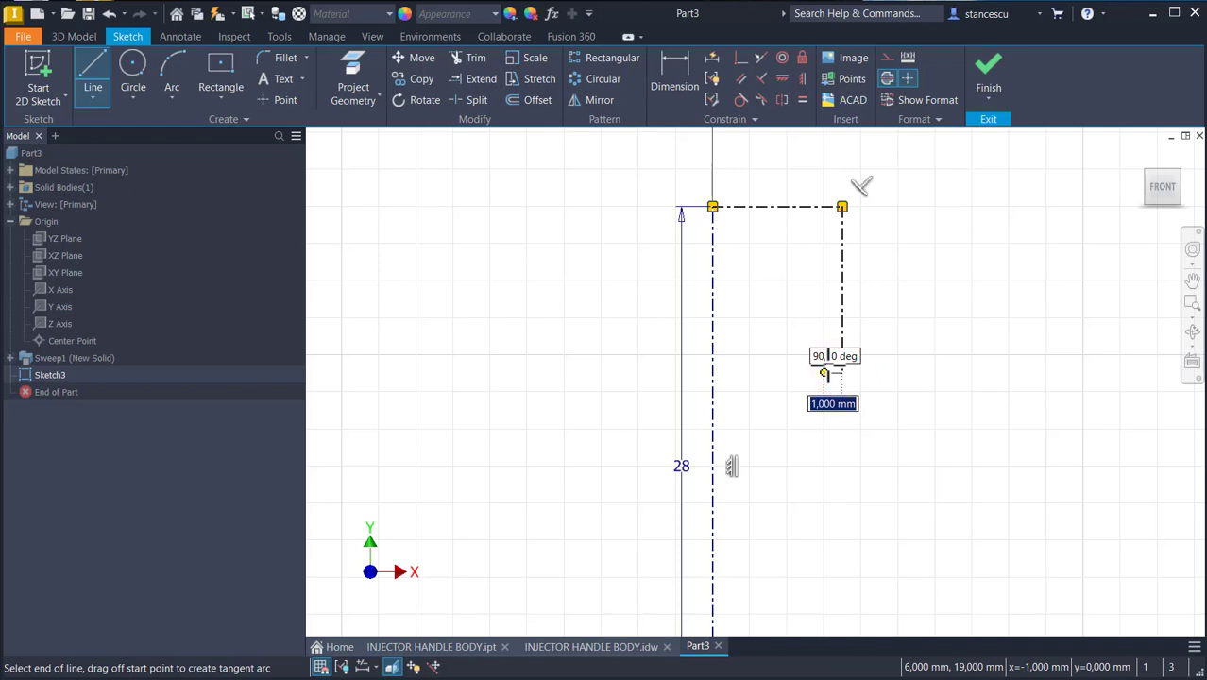
{"action": "left_click", "coordinate": [887, 80]}
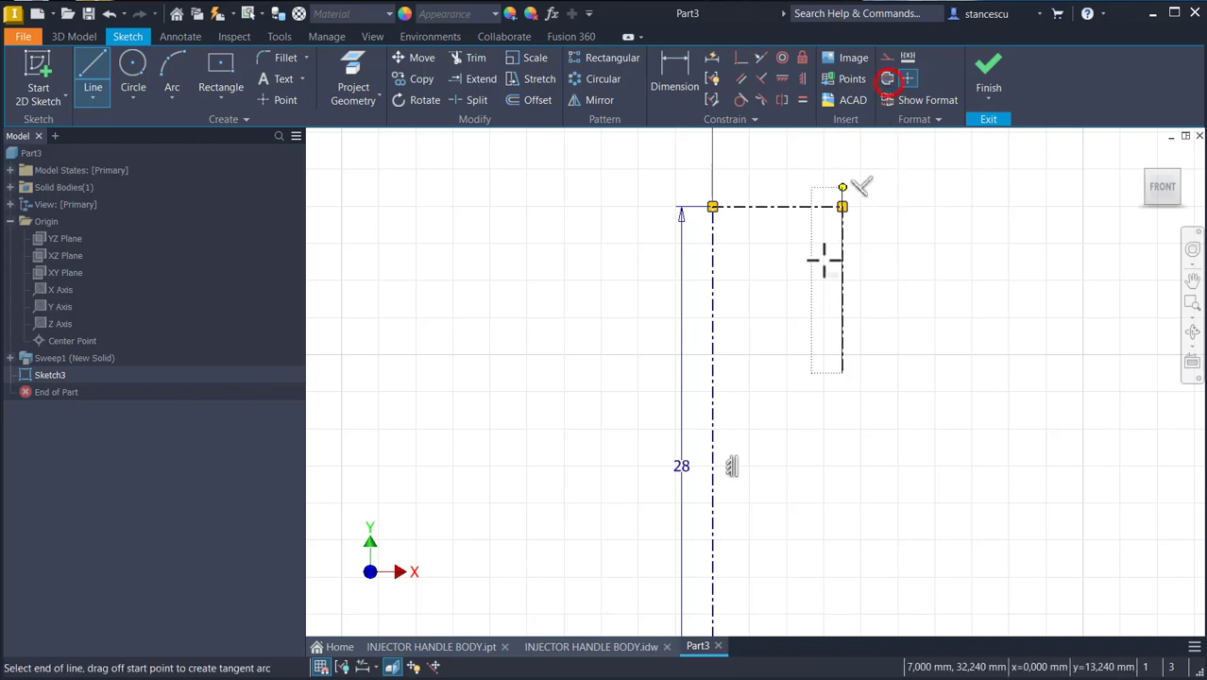
{"action": "left_click", "coordinate": [811, 373]}
{"action": "middle_click_drag", "start_coordinate": [794, 631], "coordinate": [803, 449]}
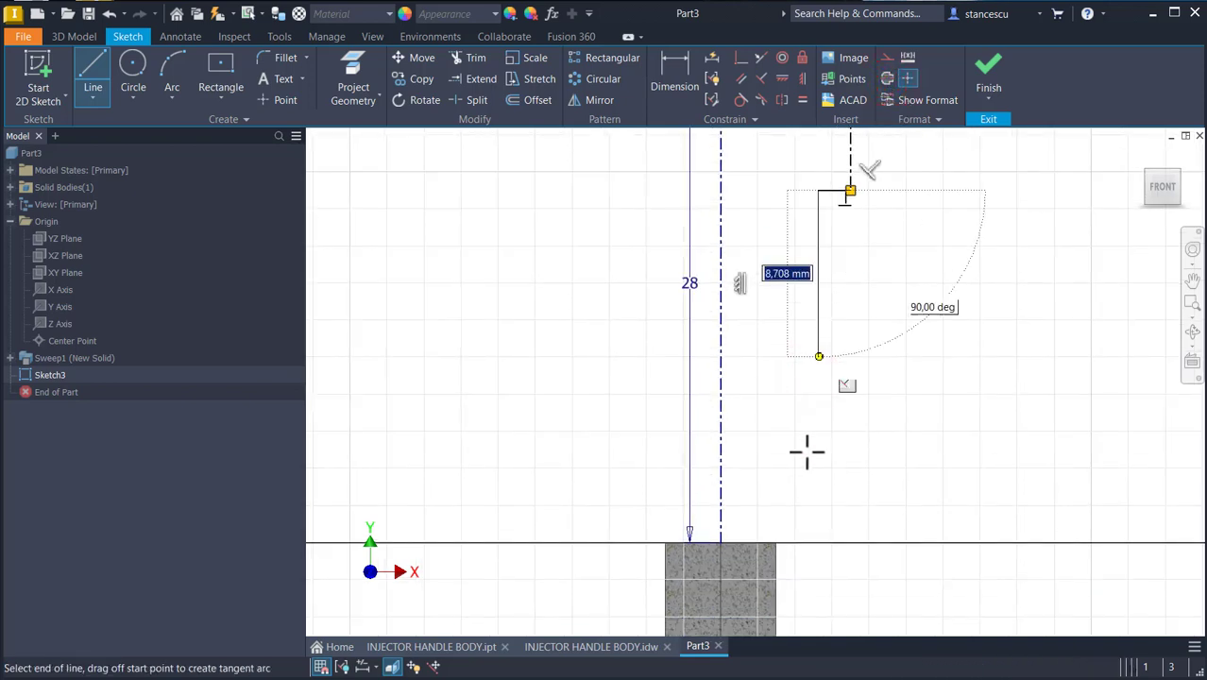
{"action": "left_click", "coordinate": [819, 542]}
{"action": "right_click", "coordinate": [753, 452]}
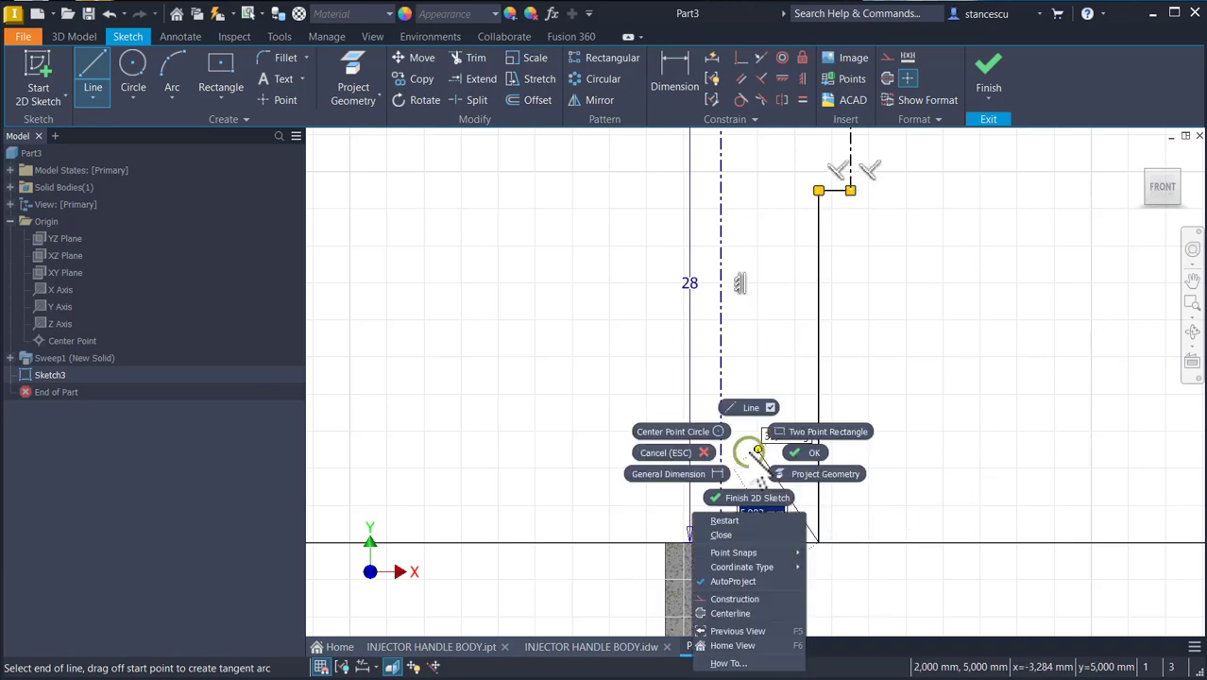
{"action": "left_click", "coordinate": [723, 523]}
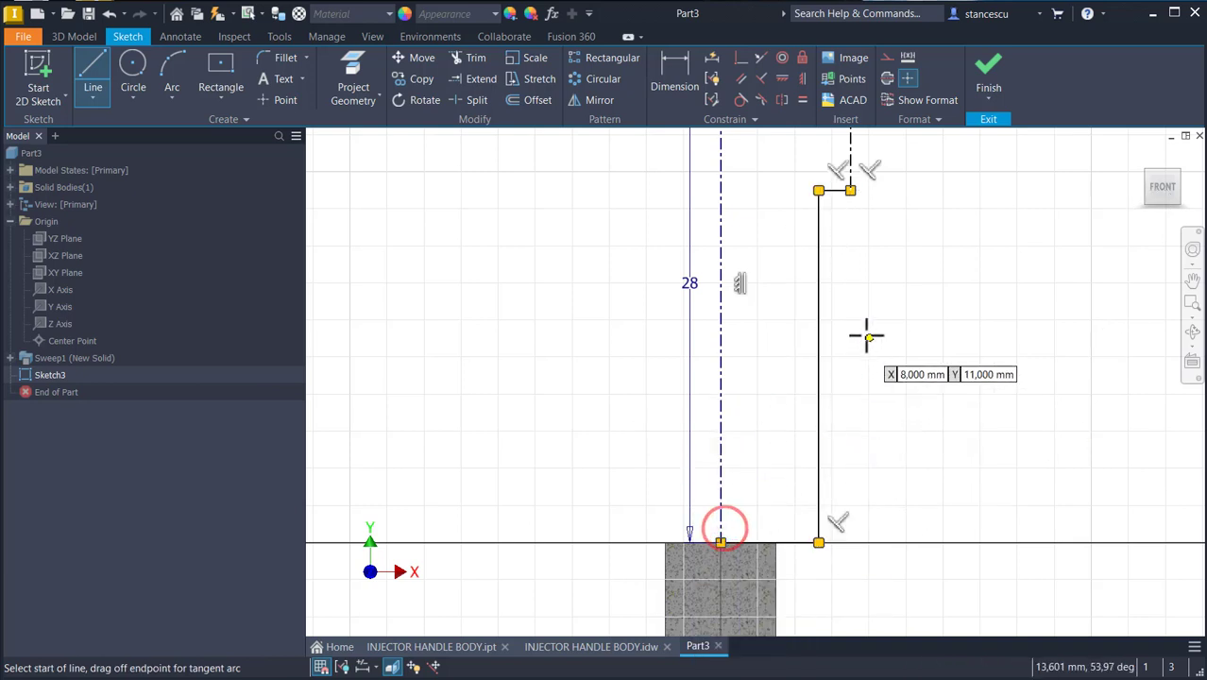
{"action": "middle_click_drag", "start_coordinate": [868, 334], "coordinate": [843, 537]}
{"action": "key", "text": "Escape"}
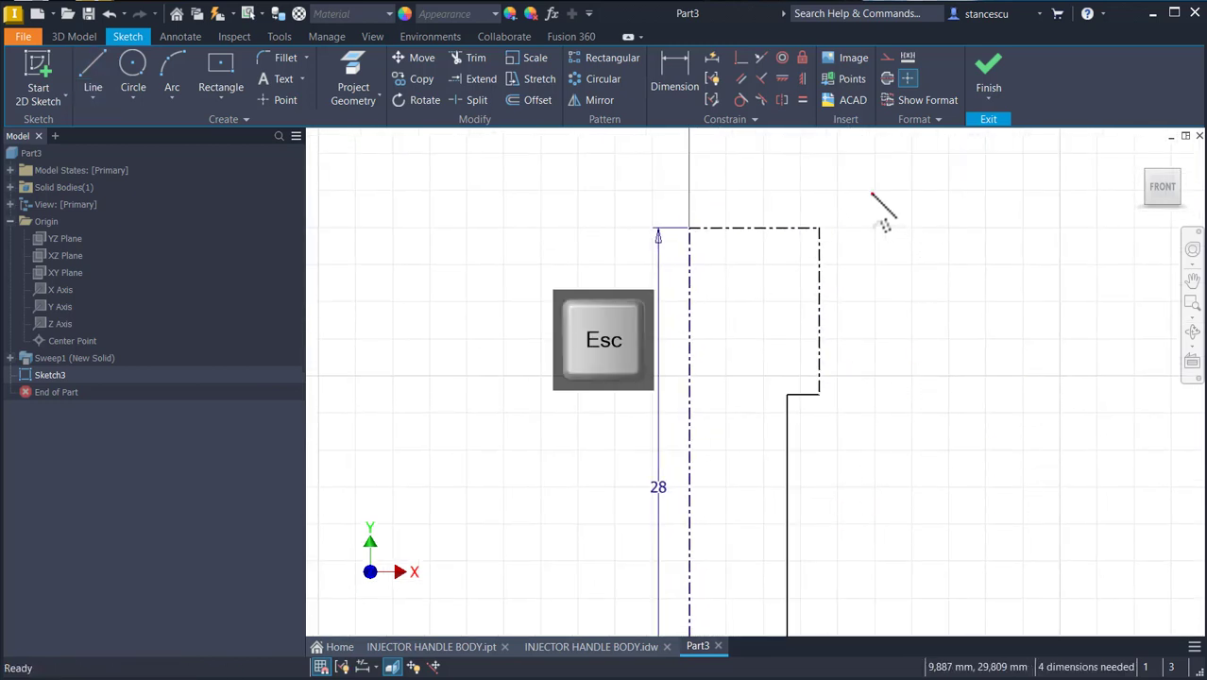
Convert the profile's upper horizontal segment and the adjoining vertical segment from centerlines to normal lines.
{"action": "mouse_move", "coordinate": [871, 195]}
{"action": "left_mouse_down"}
{"action": "mouse_move", "coordinate": [752, 297]}
{"action": "mouse_move", "coordinate": [754, 283]}
{"action": "left_mouse_up"}
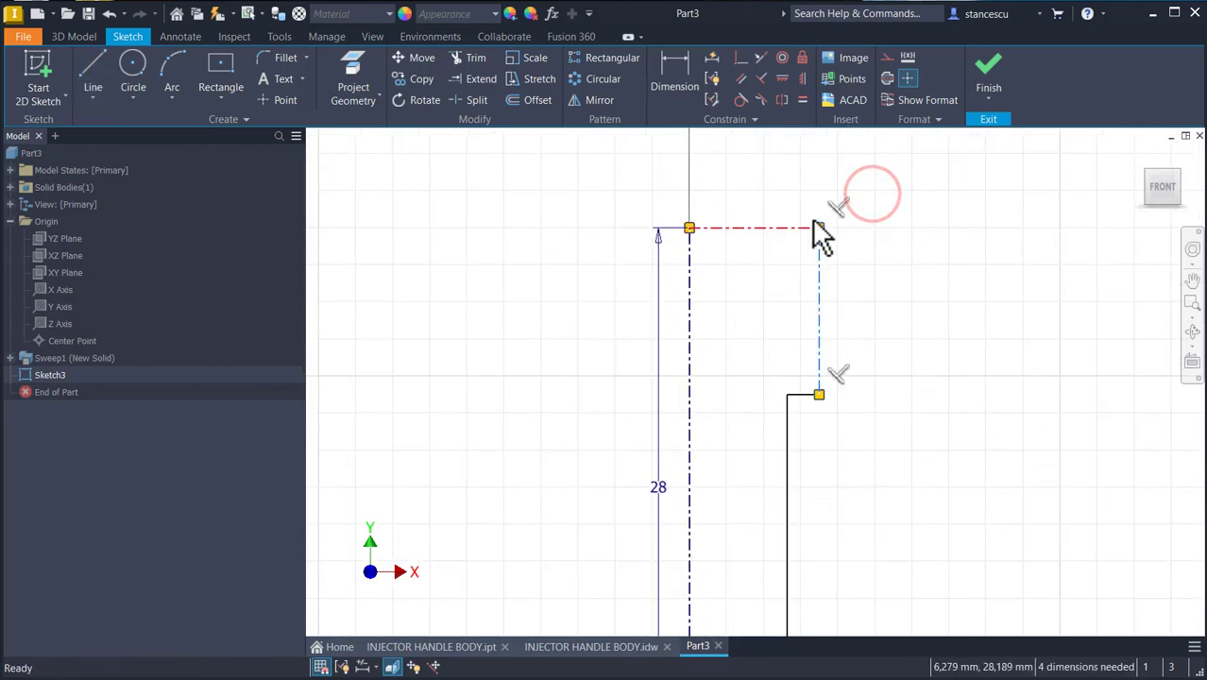
{"action": "left_click", "coordinate": [887, 78]}
{"action": "left_click", "coordinate": [916, 291]}
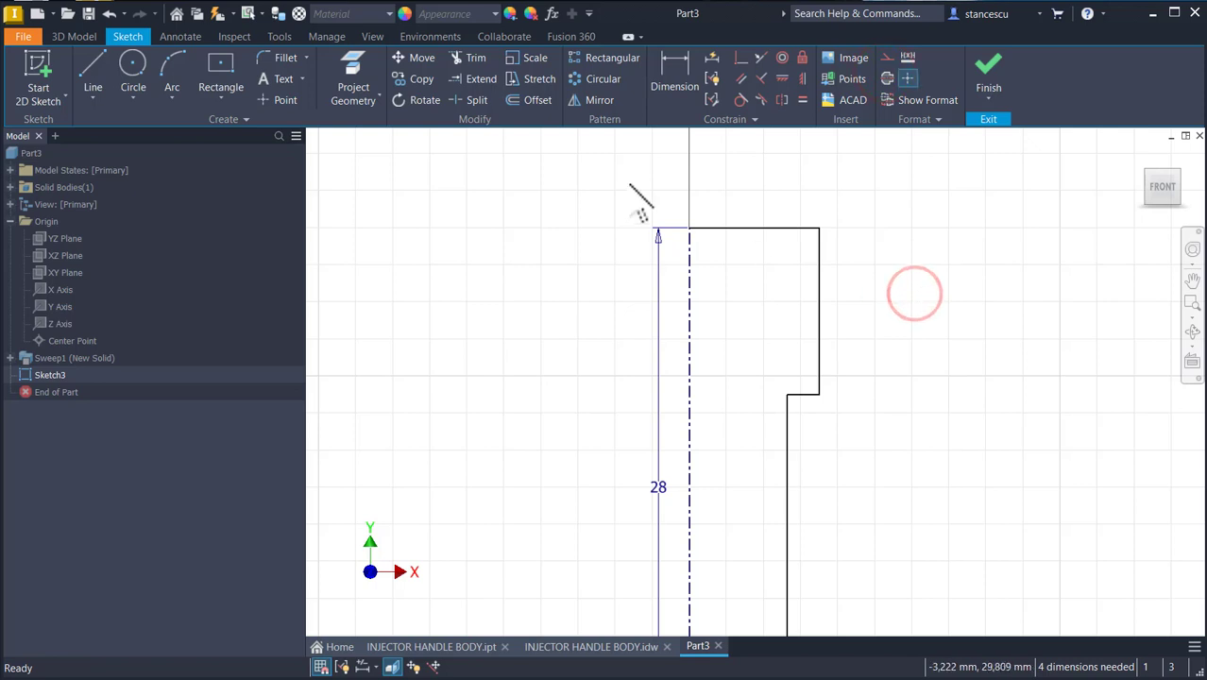
Dimension the upper section's diameter about the centerline as 10 mm.
{"action": "left_click", "coordinate": [670, 82]}
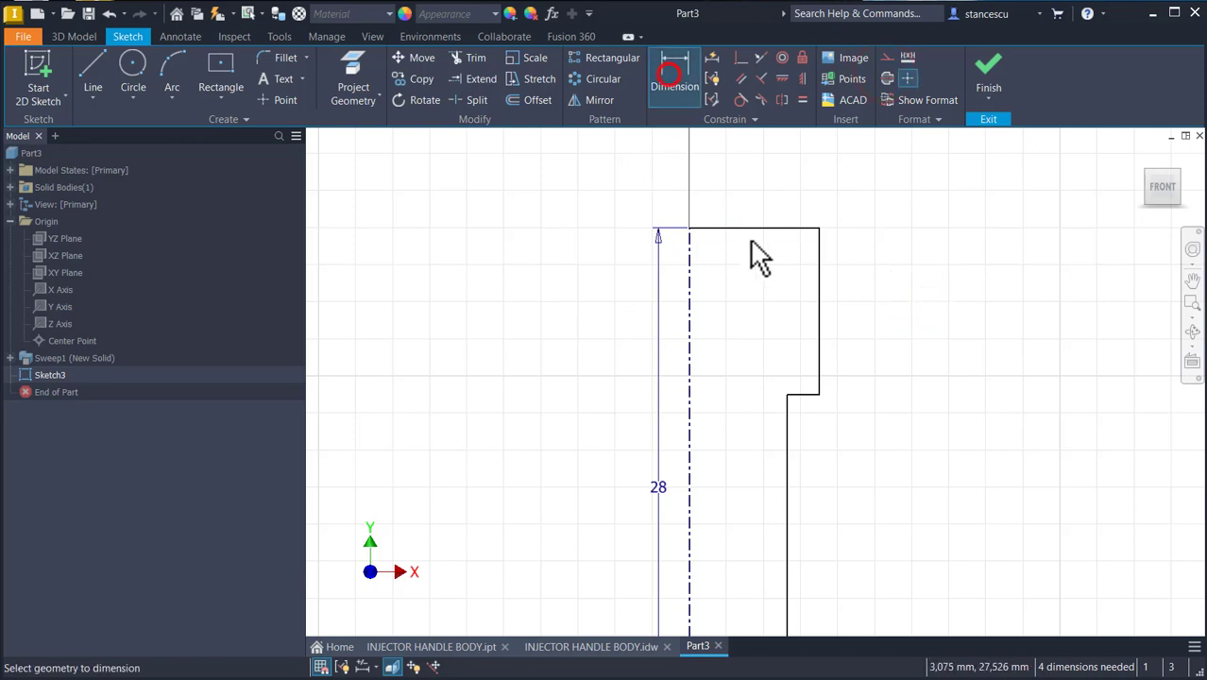
{"action": "left_click", "coordinate": [819, 254]}
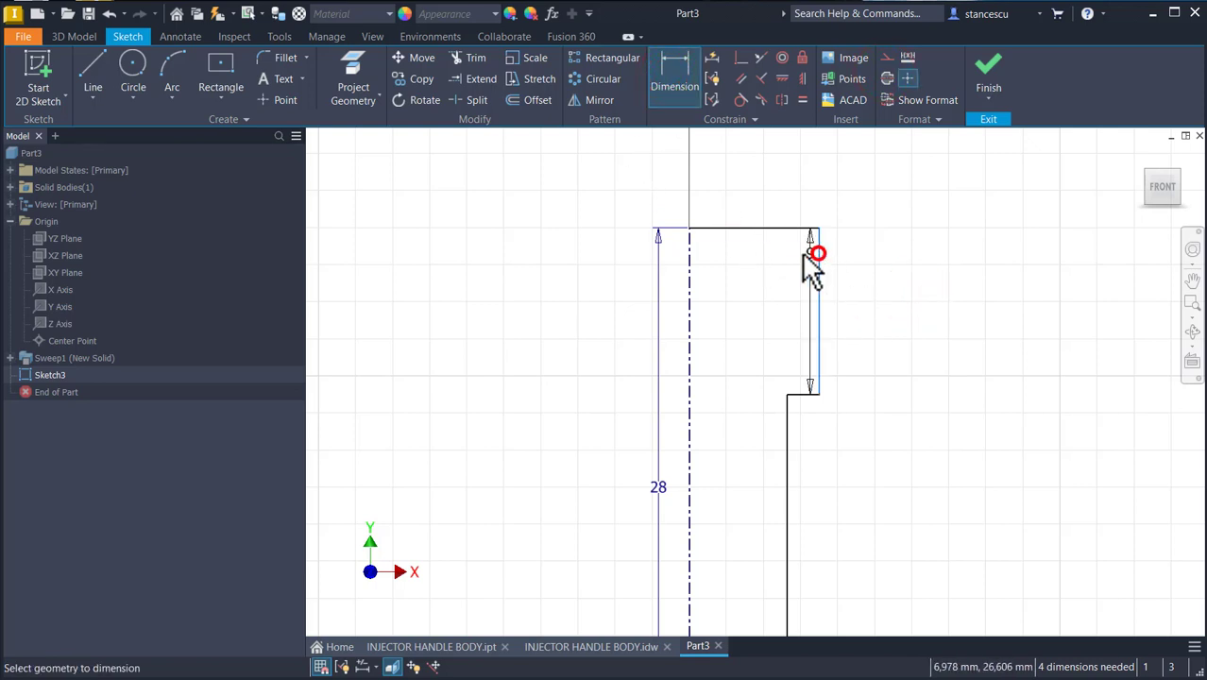
{"action": "left_click", "coordinate": [691, 270]}
{"action": "left_click", "coordinate": [721, 176]}
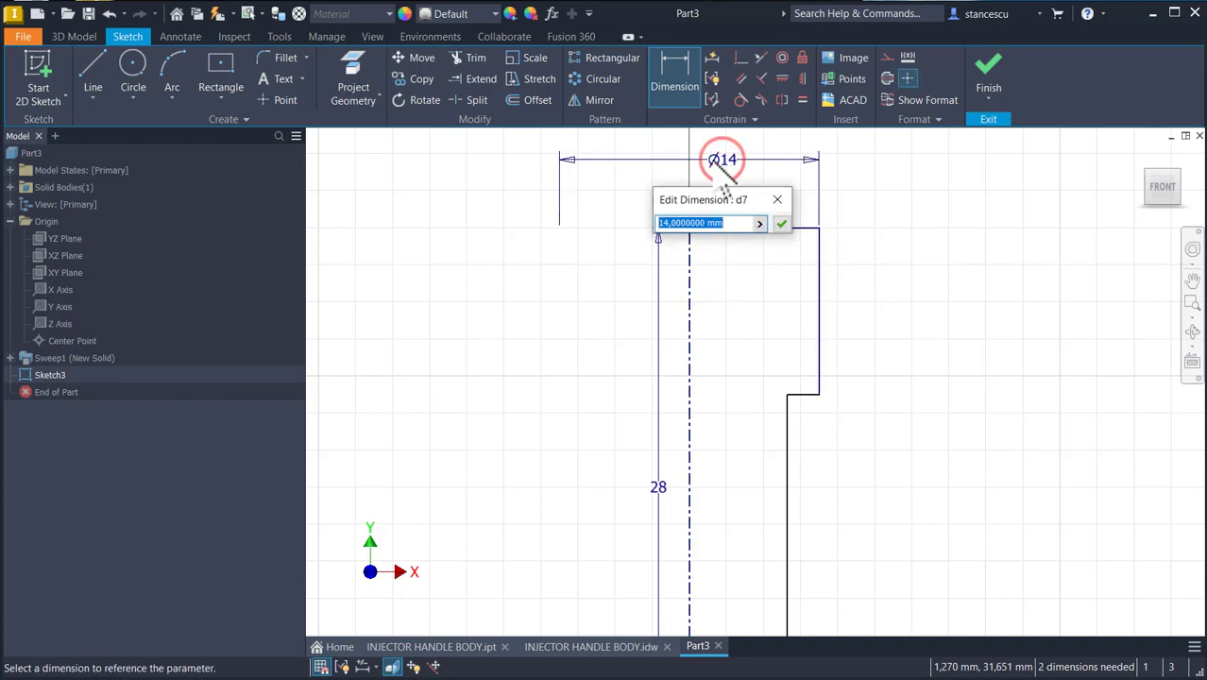
{"action": "type", "text": "10"}
{"action": "key", "text": "Return"}
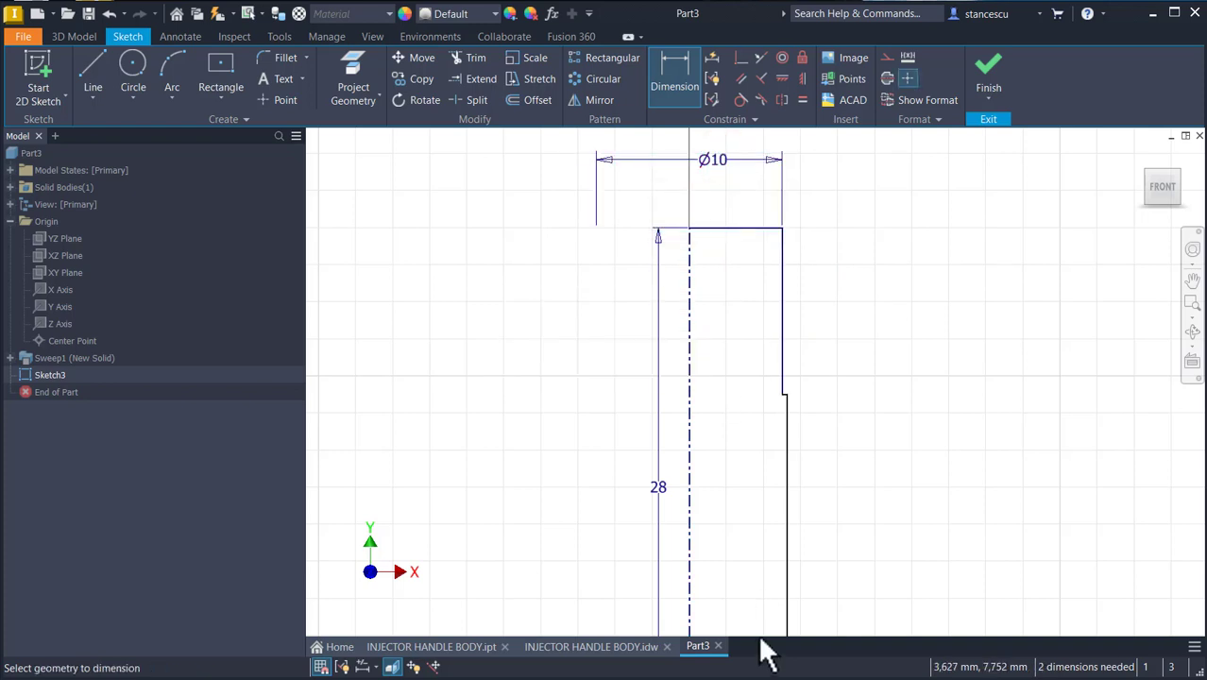
Dimension the lower section's diameter about the centerline as 8 mm.
{"action": "left_click", "coordinate": [779, 538]}
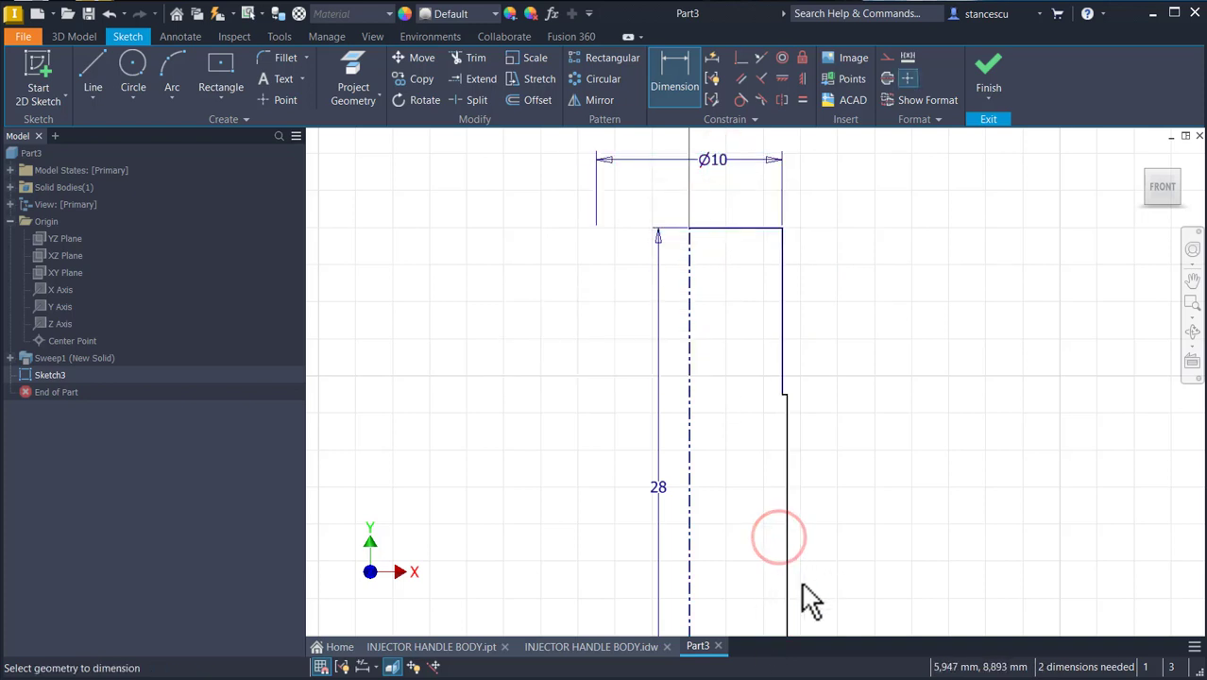
{"action": "left_click", "coordinate": [786, 549]}
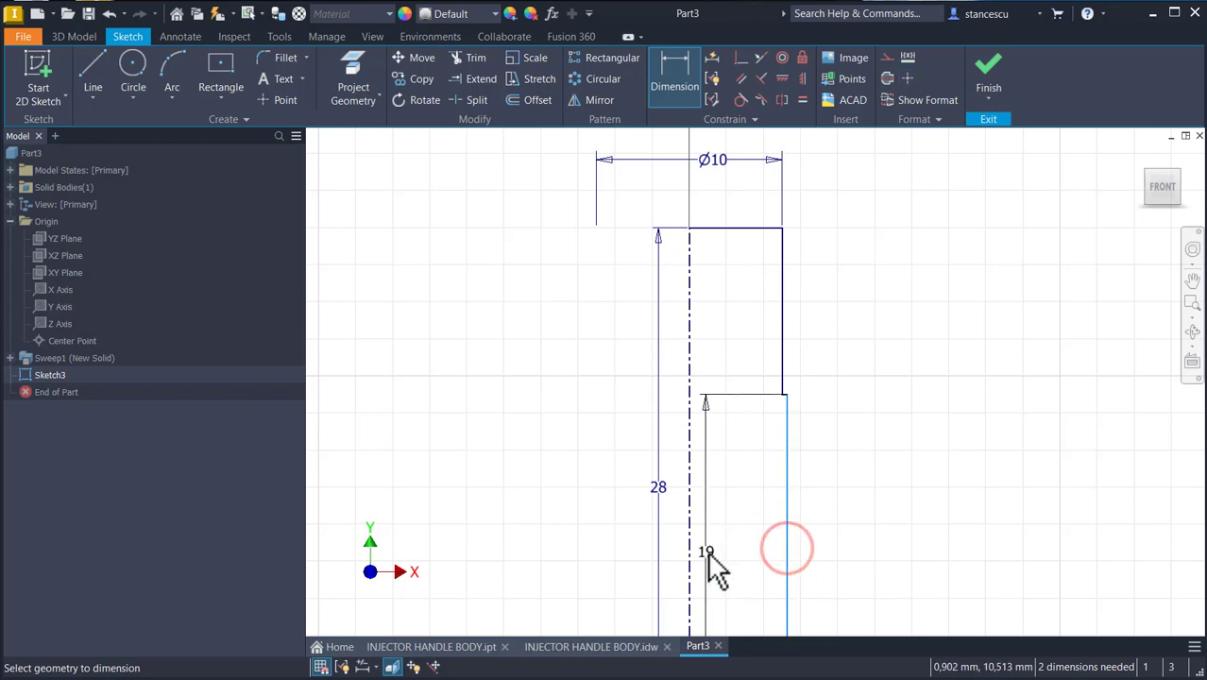
{"action": "left_click", "coordinate": [692, 559]}
{"action": "left_click", "coordinate": [726, 501]}
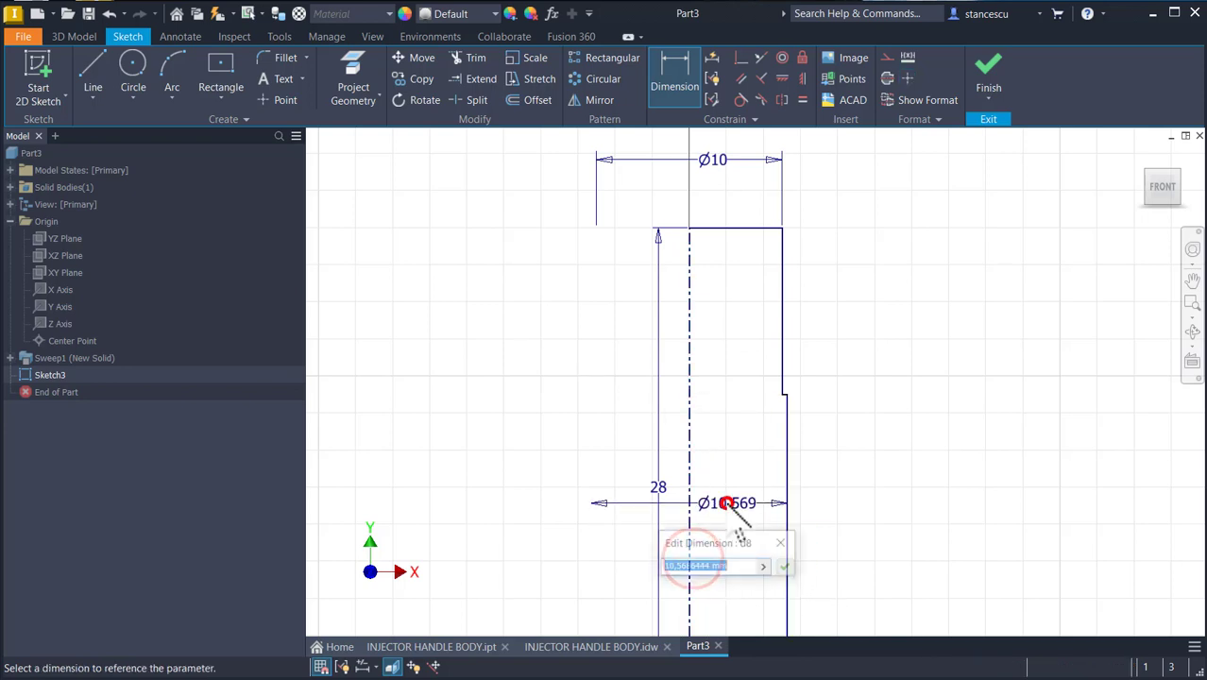
{"action": "key", "text": "Return"}
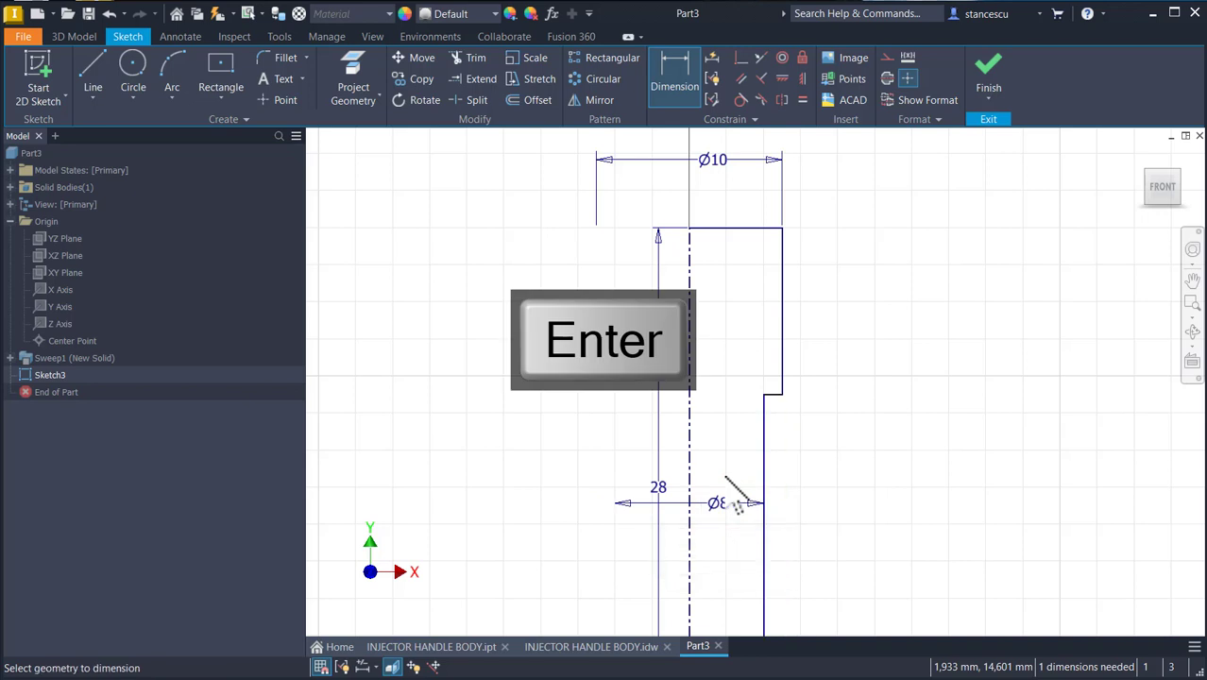
Dimension the height of the upper, wider section as 8 mm.
{"action": "left_click", "coordinate": [786, 288]}
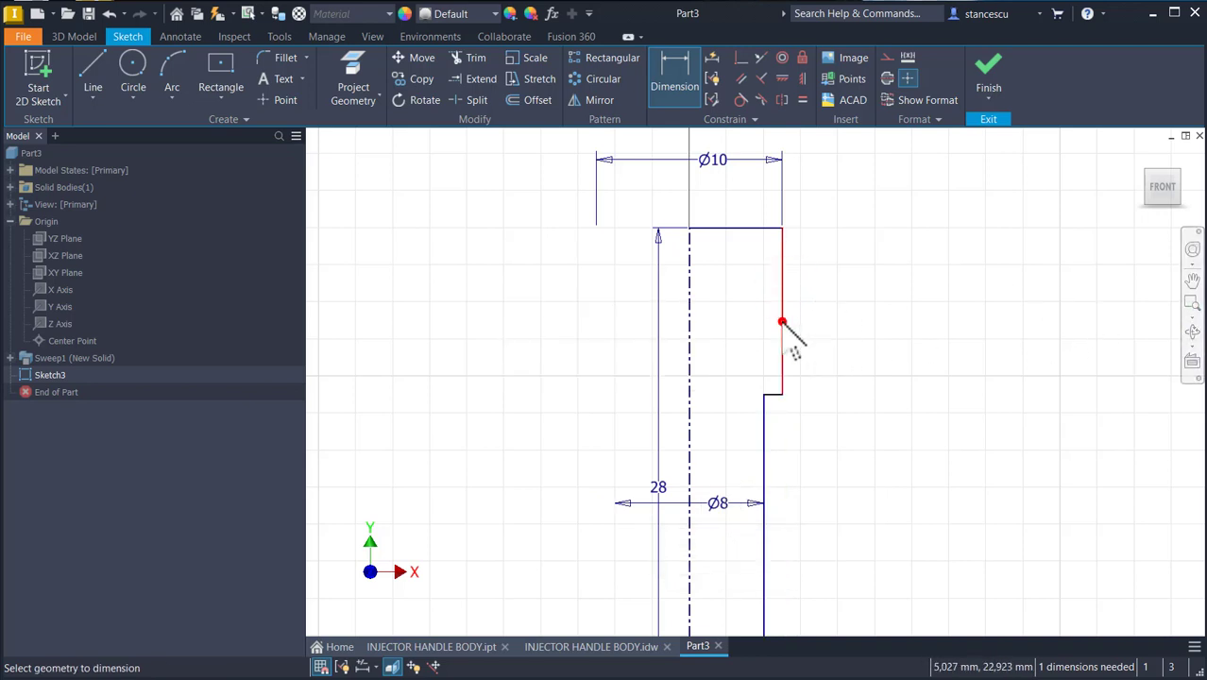
{"action": "left_click", "coordinate": [782, 322]}
{"action": "left_click", "coordinate": [862, 324]}
{"action": "type", "text": "8"}
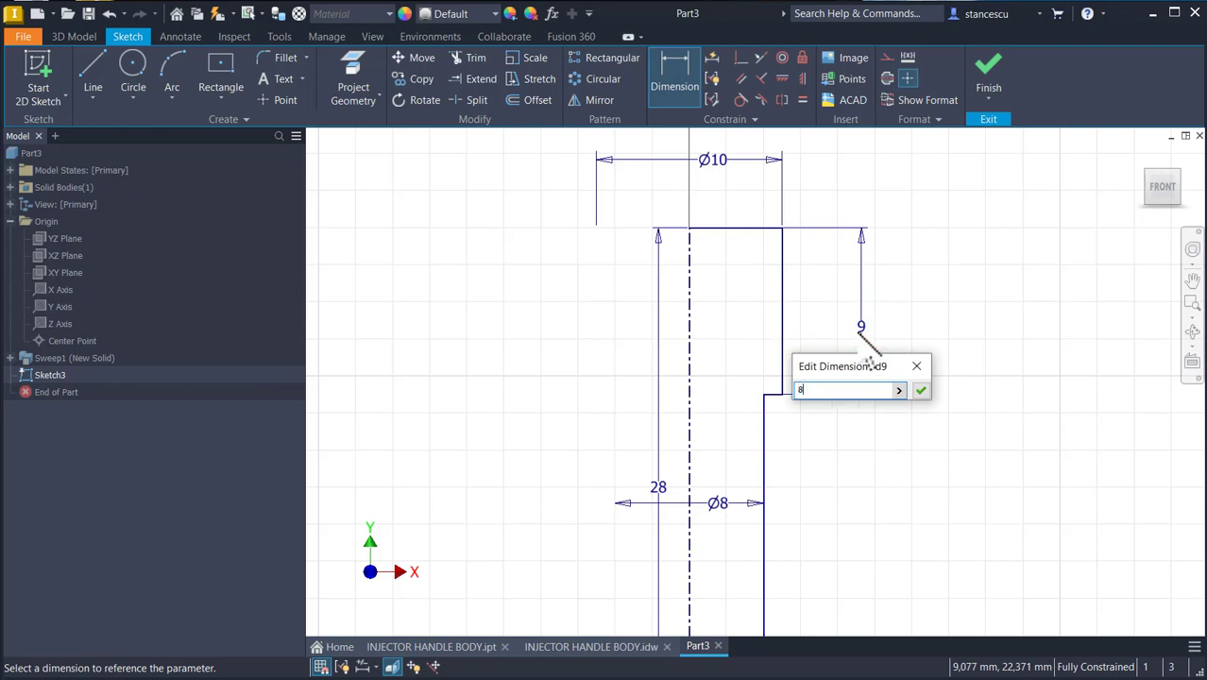
{"action": "key", "text": "Return"}
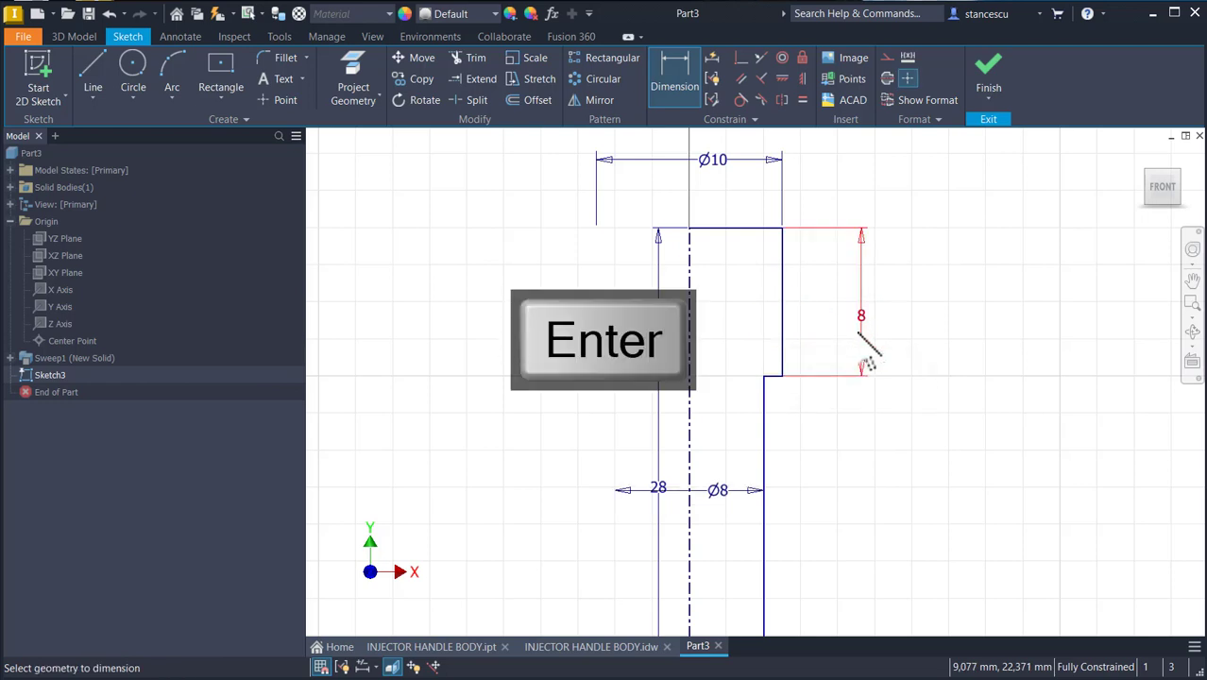
Finish the stem sketch and revolve its profile a full 360 degrees about the centerline, joined to the swept arm.
{"action": "left_click", "coordinate": [990, 62]}
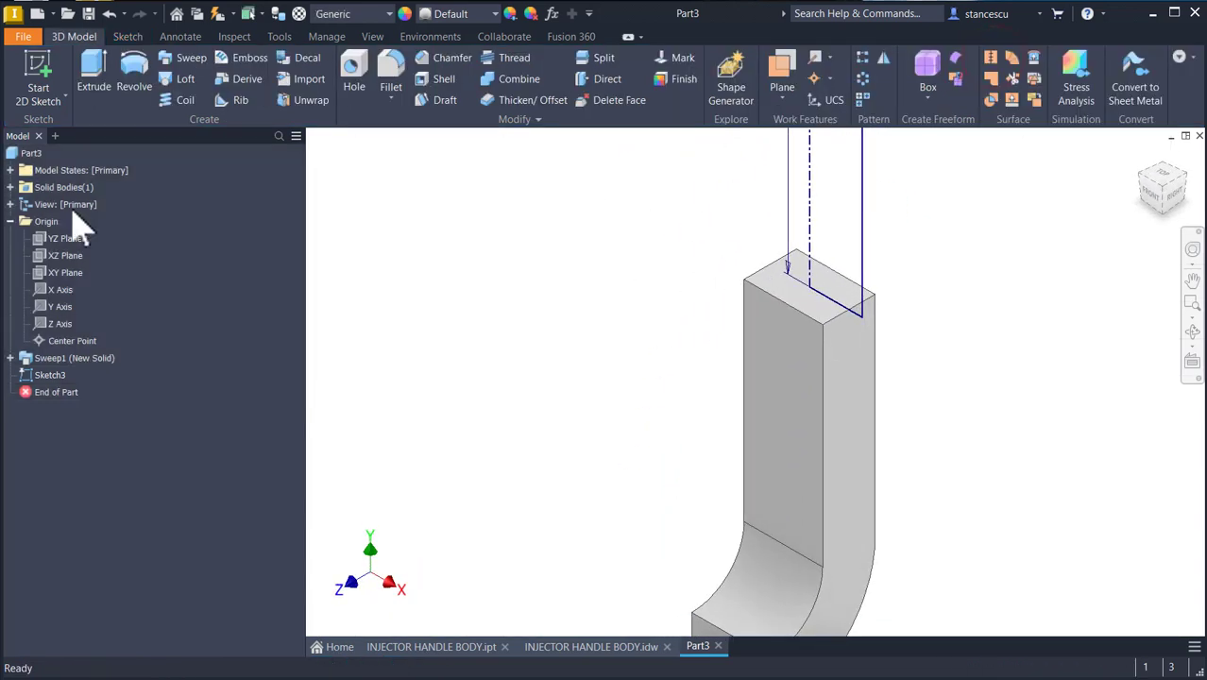
{"action": "left_click", "coordinate": [133, 75]}
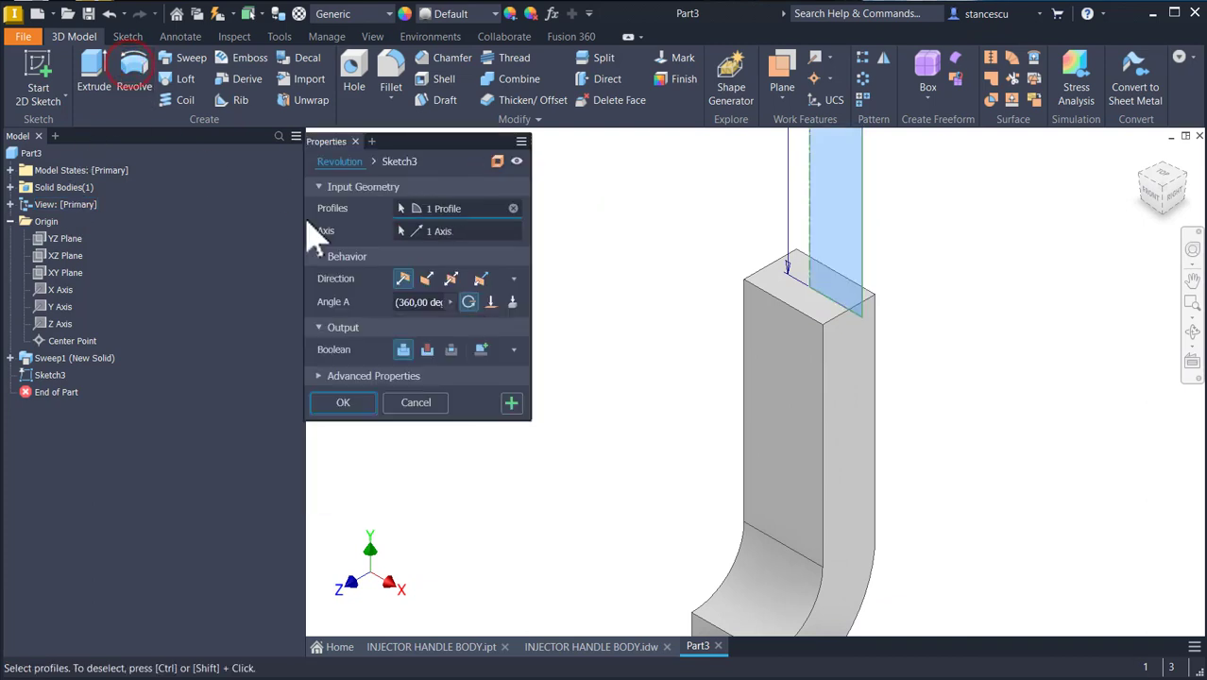
{"action": "left_click", "coordinate": [359, 397]}
{"action": "key", "text": "F6"}
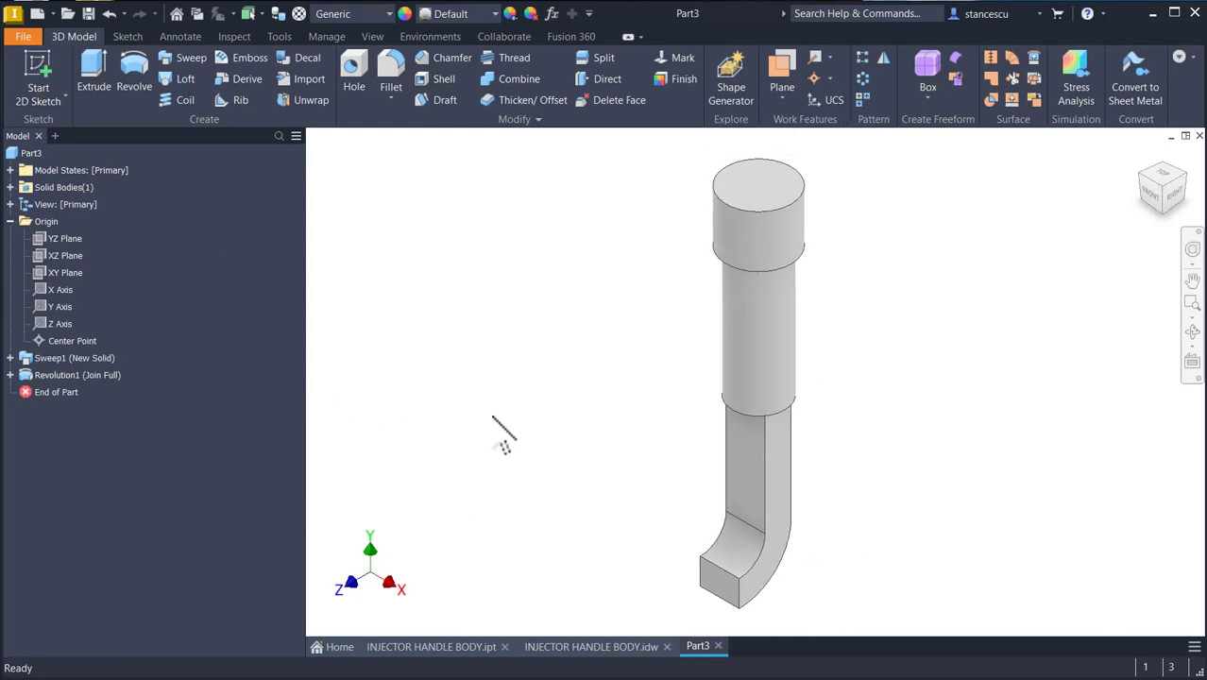
Sketch a 15 mm diameter circle centered on the origin on the XY plane, with the body sliced at the sketch plane.
{"action": "left_click", "coordinate": [62, 273]}
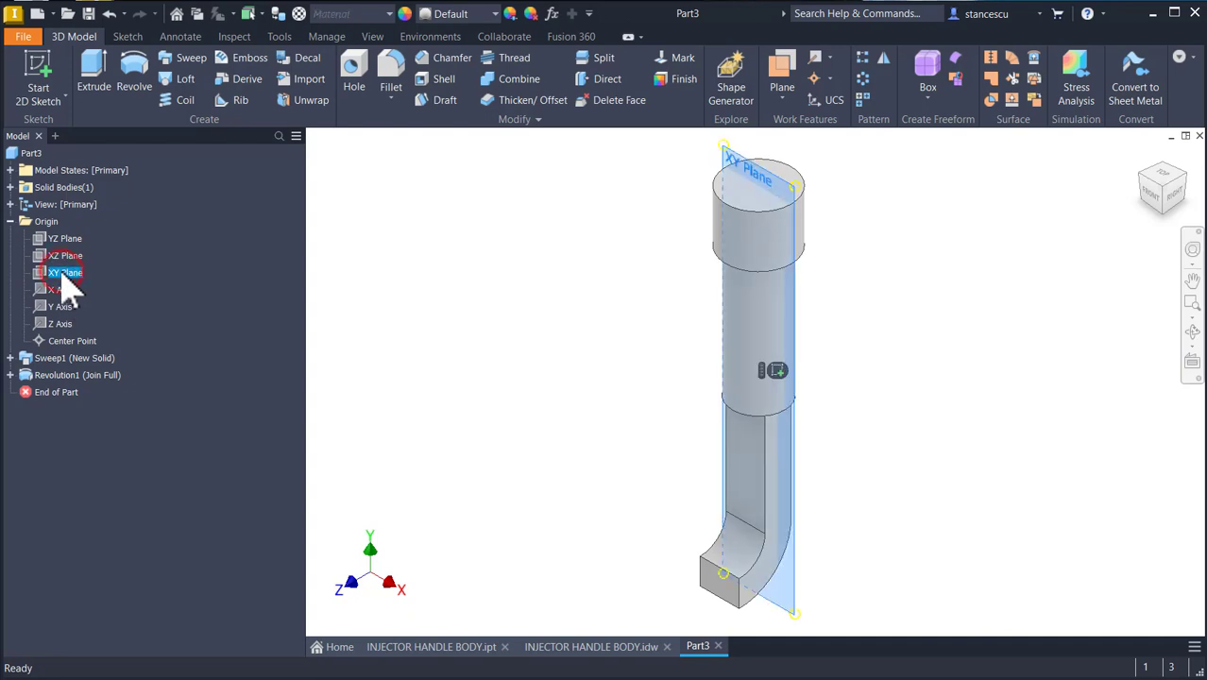
{"action": "left_click", "coordinate": [776, 371]}
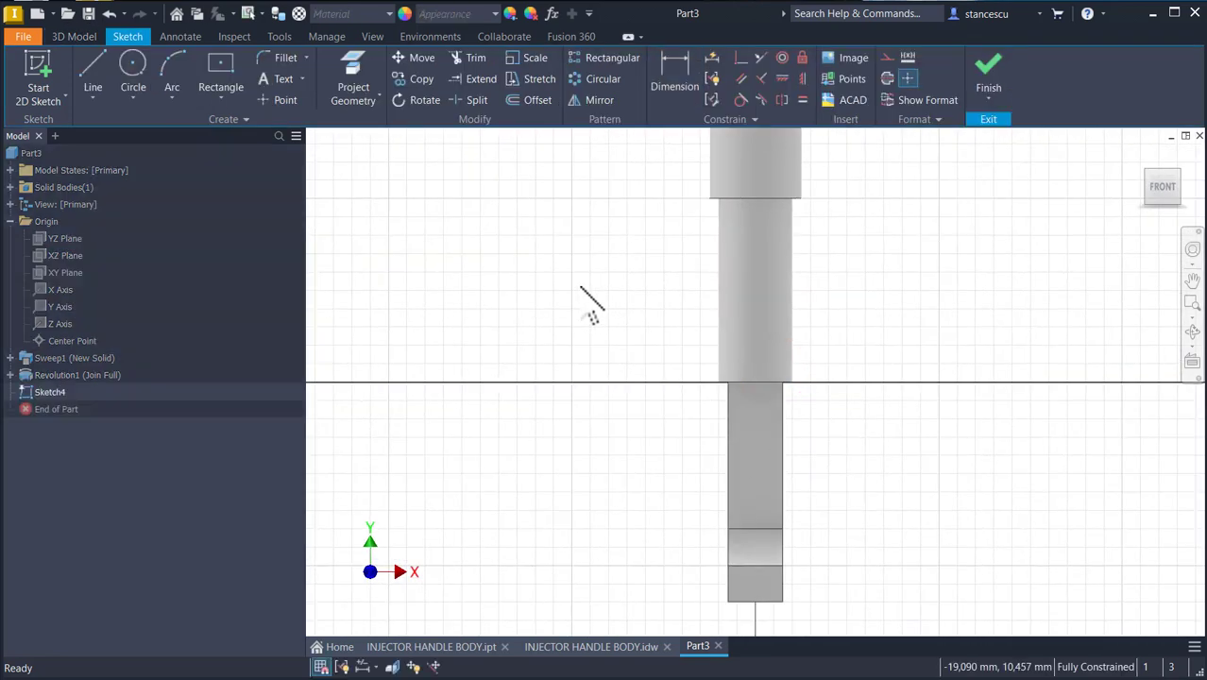
{"action": "key", "text": "F7"}
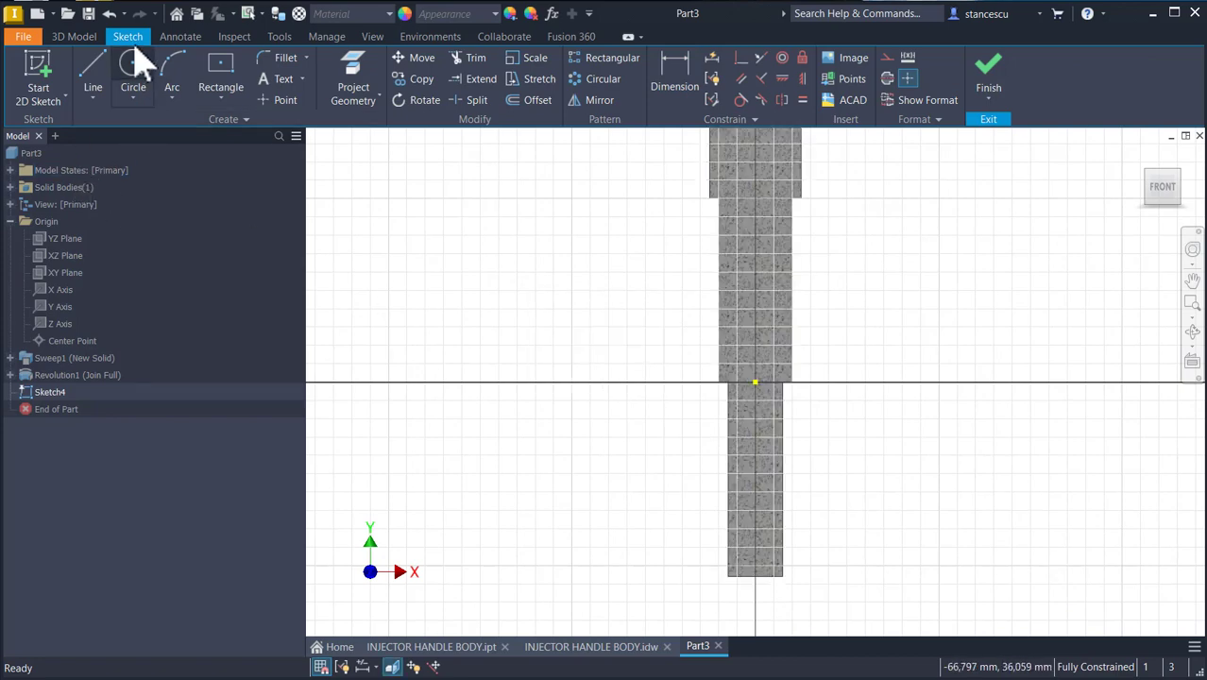
{"action": "left_click", "coordinate": [137, 85]}
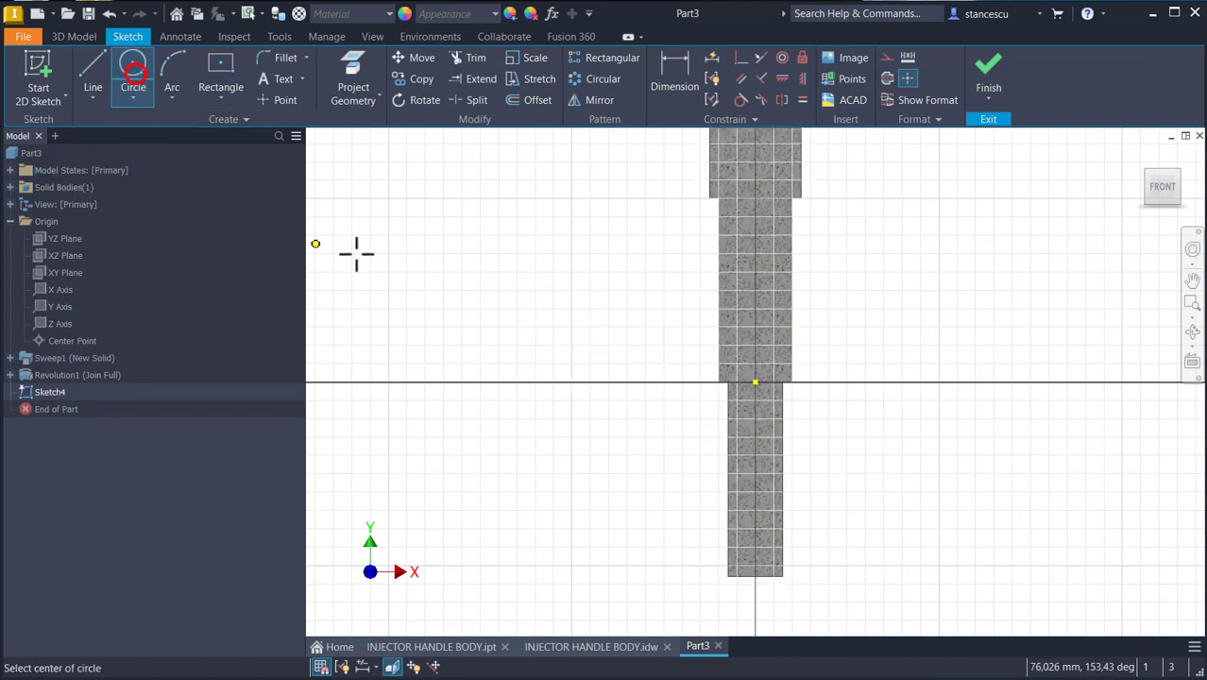
{"action": "left_click", "coordinate": [754, 381]}
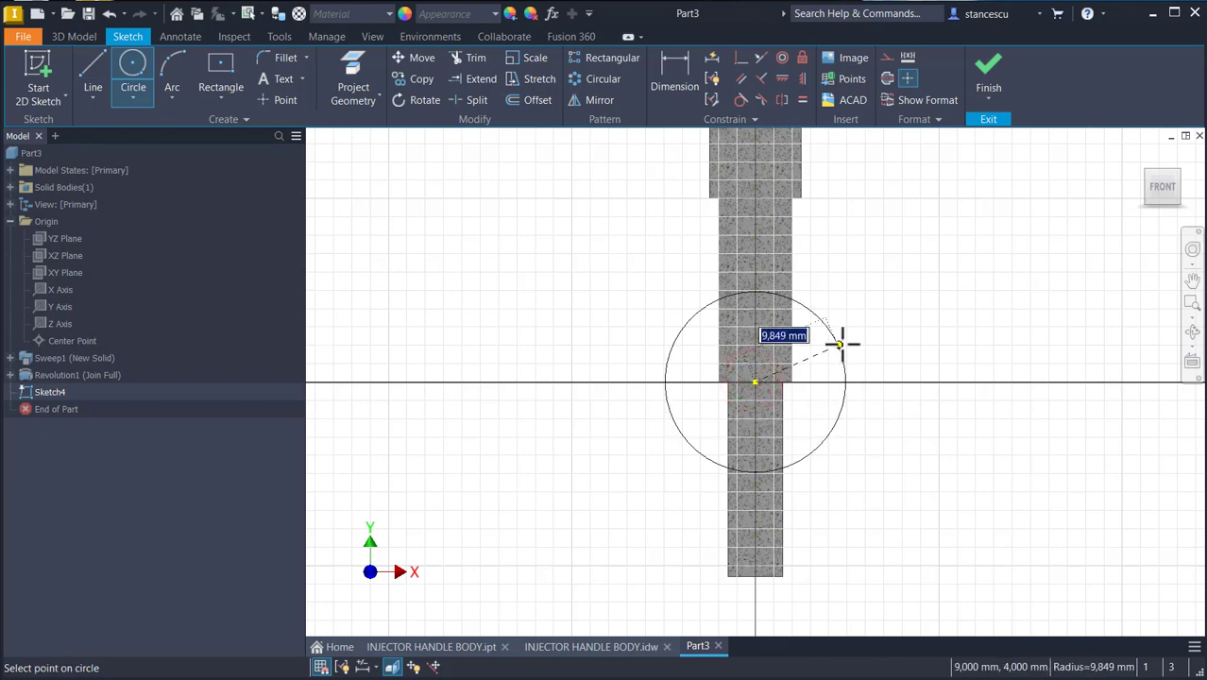
{"action": "right_click", "coordinate": [841, 344]}
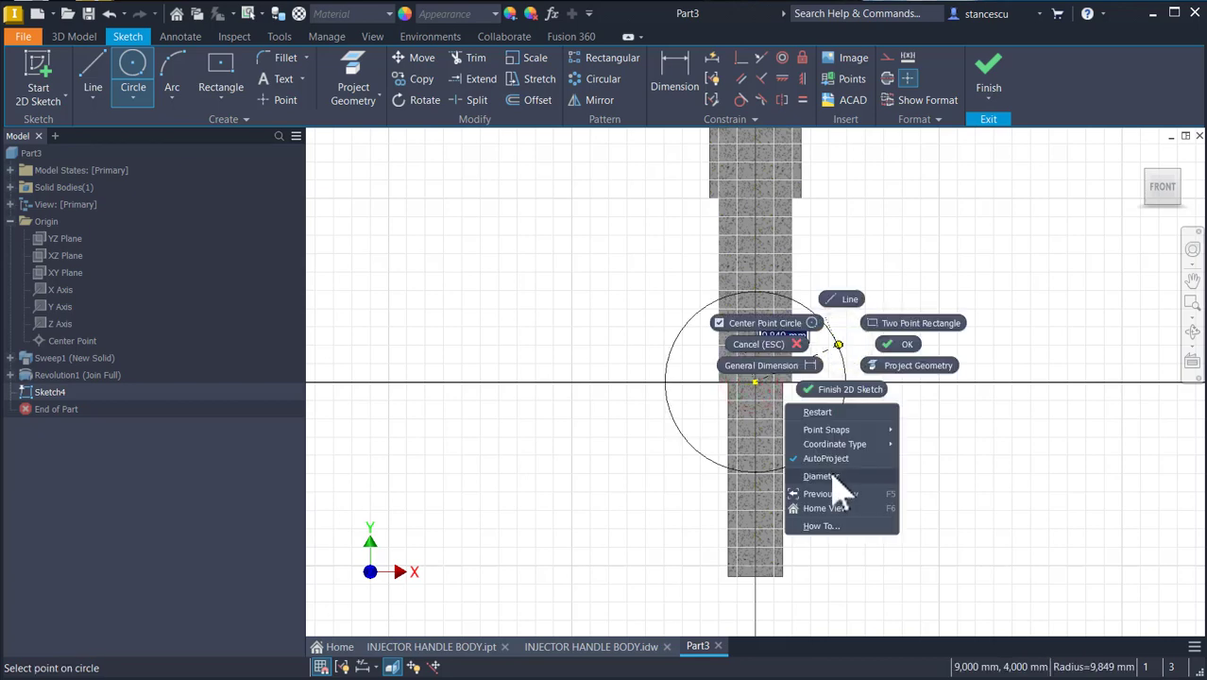
{"action": "key", "text": "Escape"}
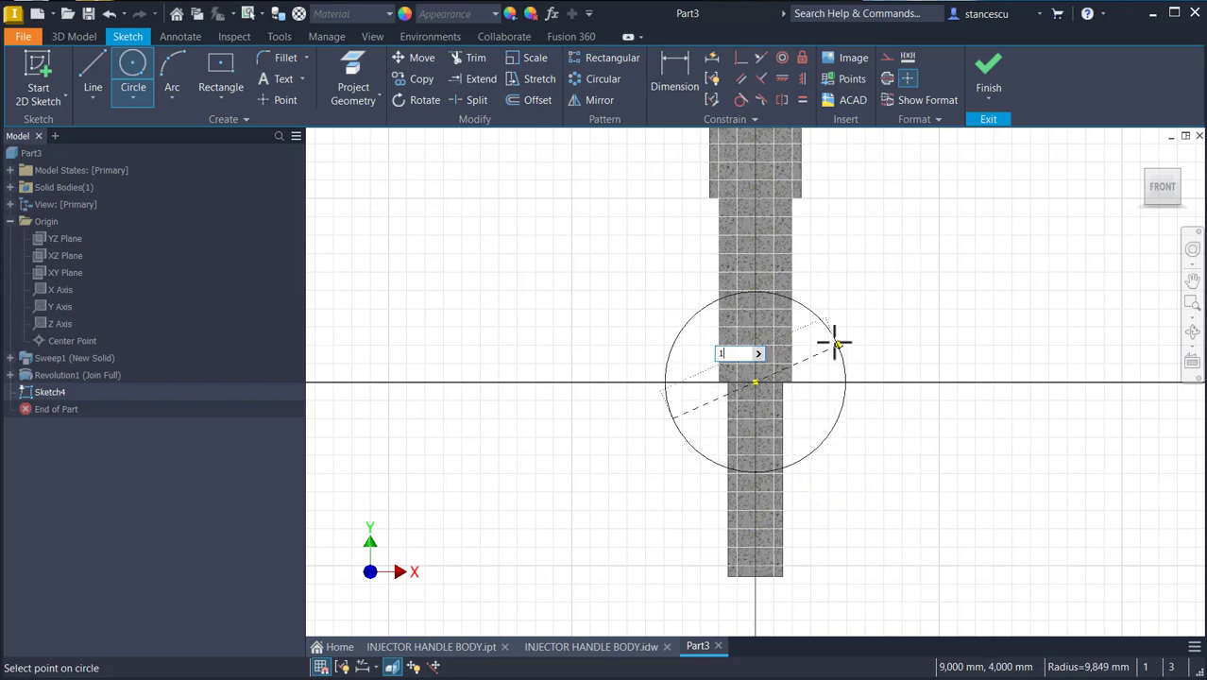
{"action": "key", "text": "Return"}
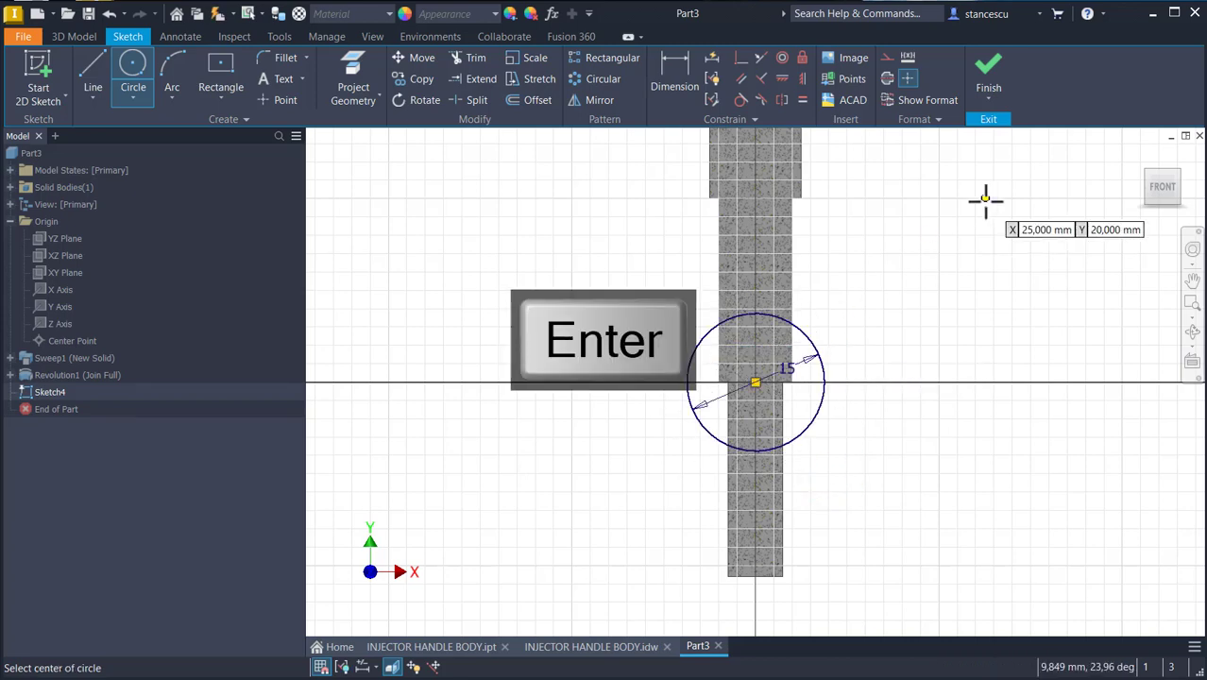
{"action": "left_click", "coordinate": [989, 87]}
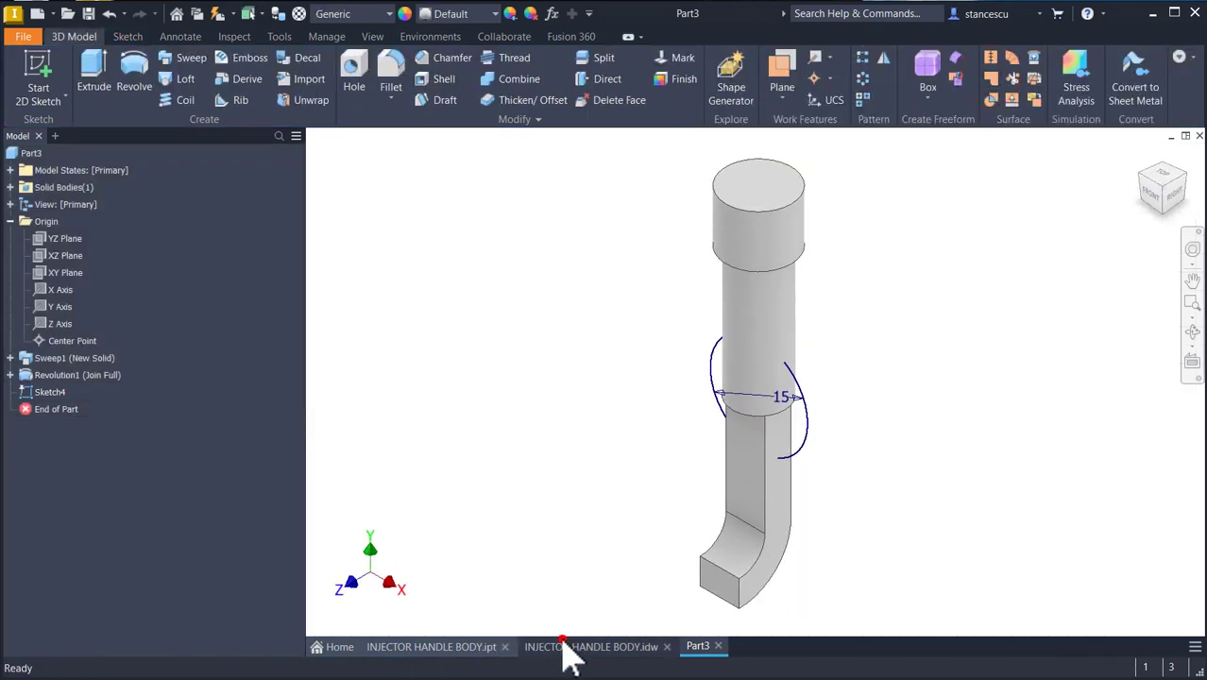
Check the hub's width in the INJECTOR HANDLE BODY drawing and extrude the 15 mm circle symmetrically by 10 mm, joined to the body.
{"action": "left_click", "coordinate": [565, 650]}
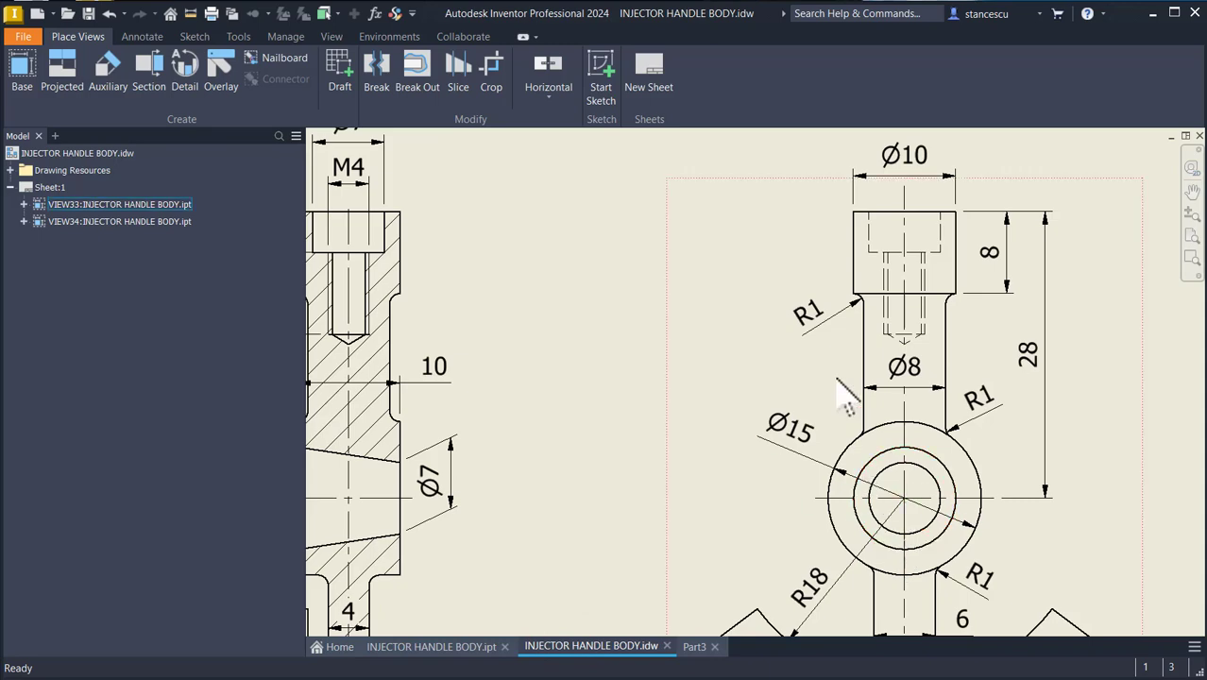
{"action": "key", "text": "Home"}
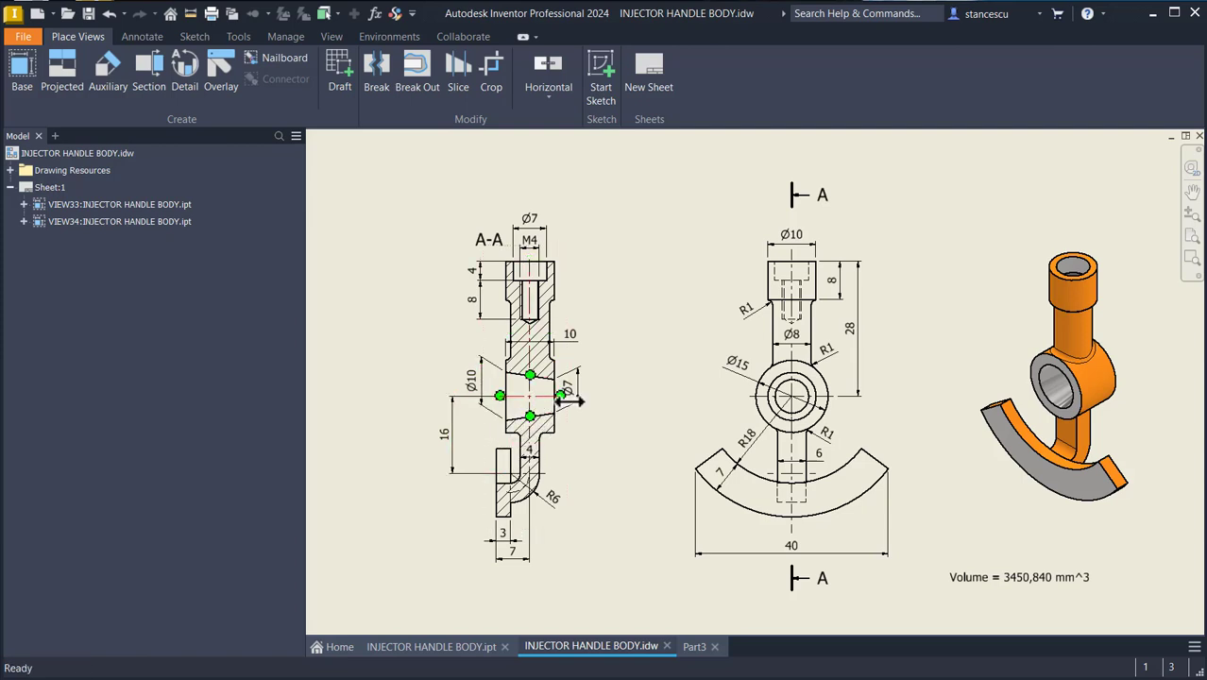
{"action": "left_click", "coordinate": [696, 647]}
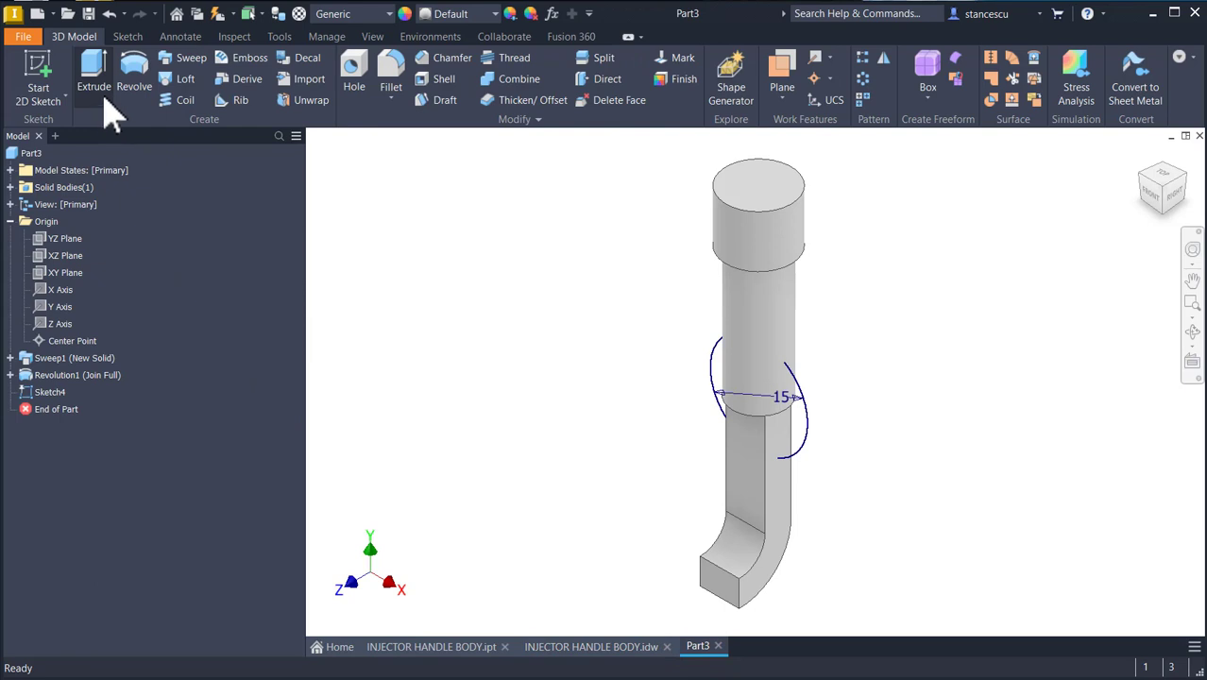
{"action": "left_click", "coordinate": [95, 81]}
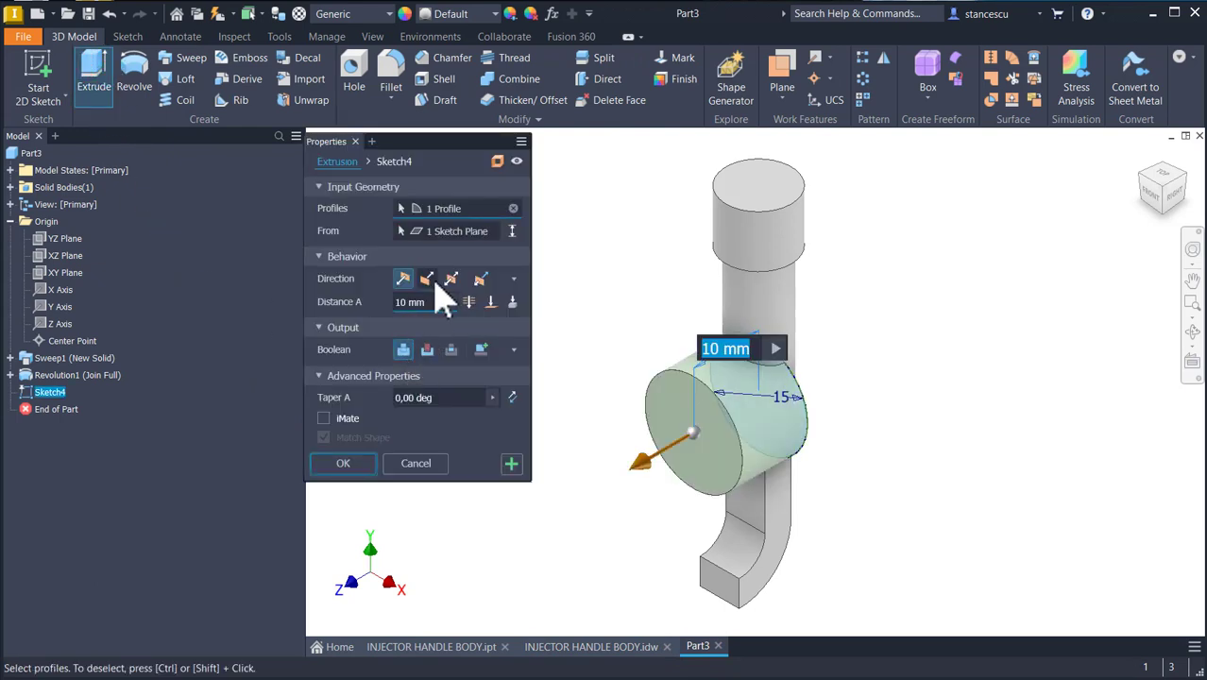
{"action": "left_click", "coordinate": [452, 282]}
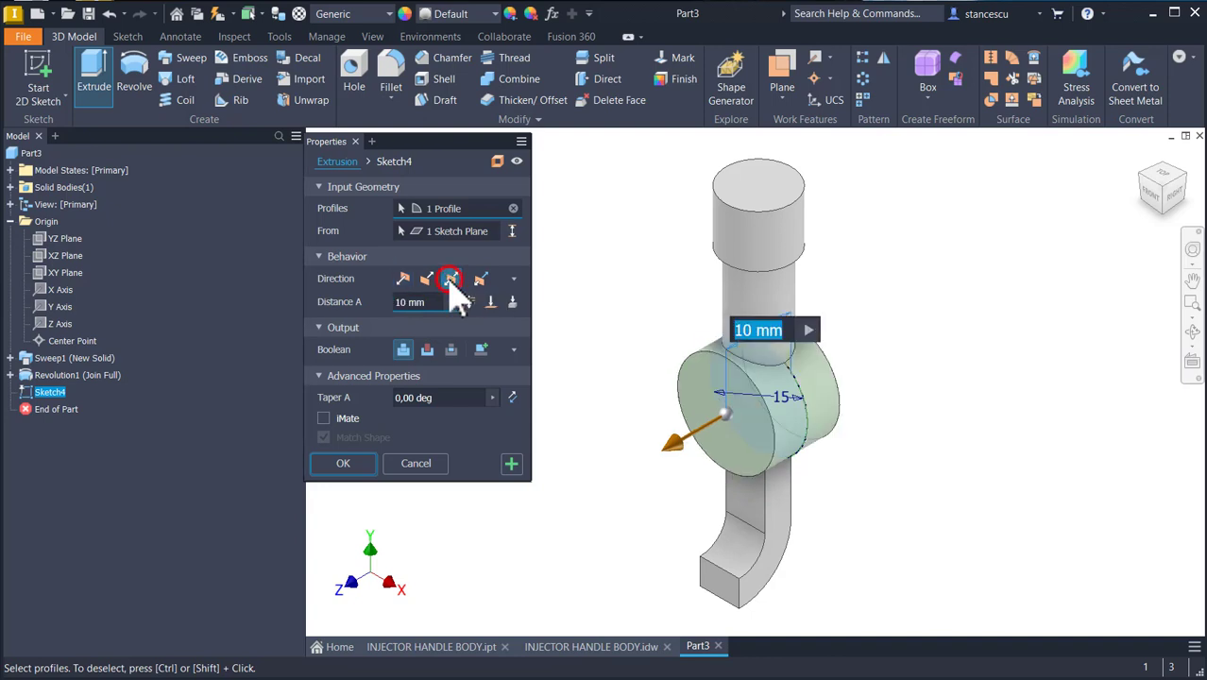
{"action": "left_click", "coordinate": [354, 469]}
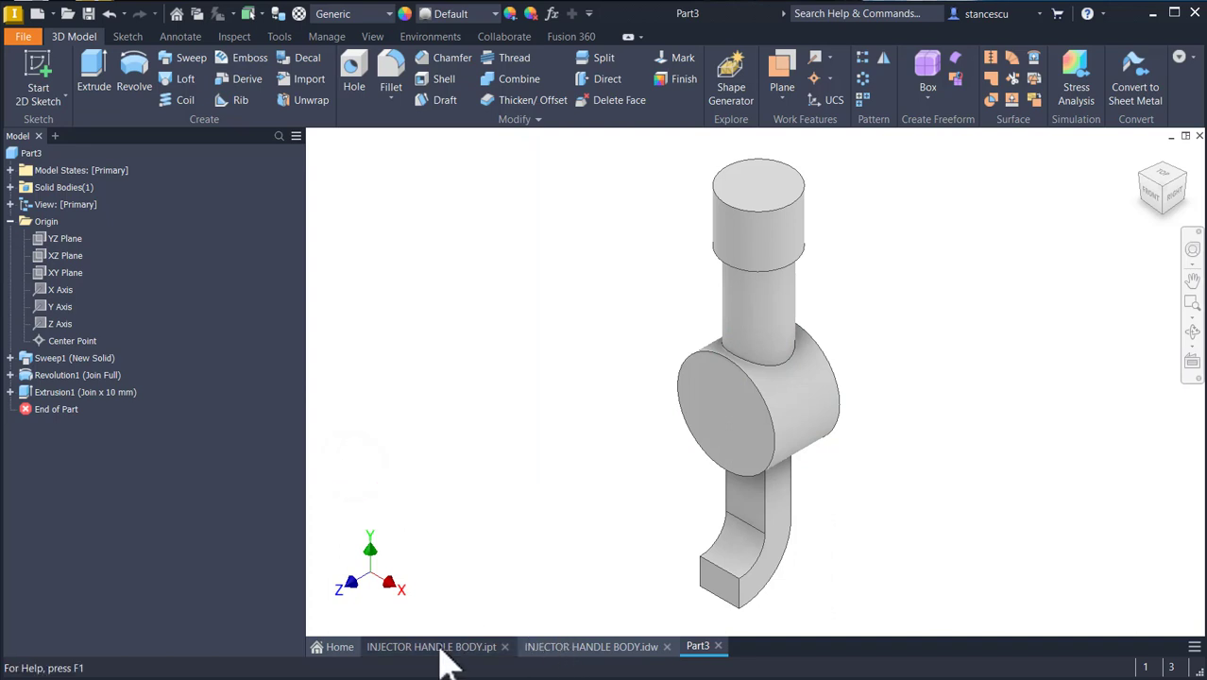
Examine section A-A of the INJECTOR HANDLE BODY drawing for the diameters and depths of the holes in the stem's upper end.
{"action": "left_click", "coordinate": [586, 647]}
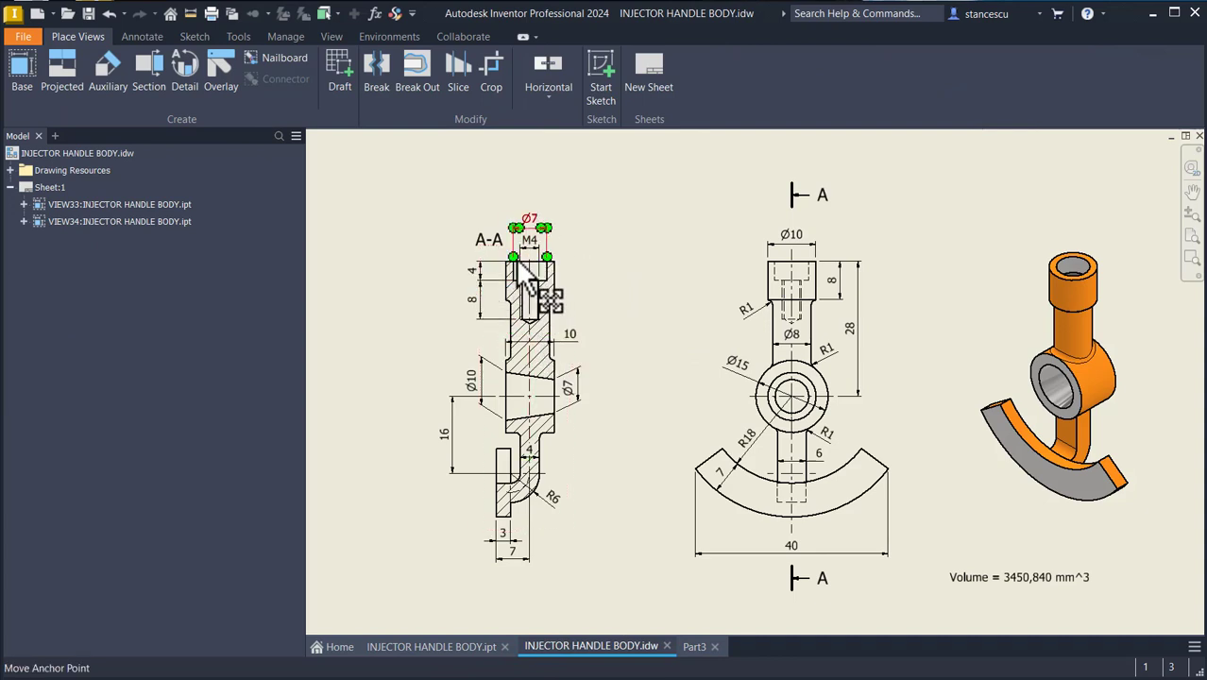
{"action": "scroll", "coordinate": [516, 270], "scroll_direction": "down", "scroll_amount": 5}
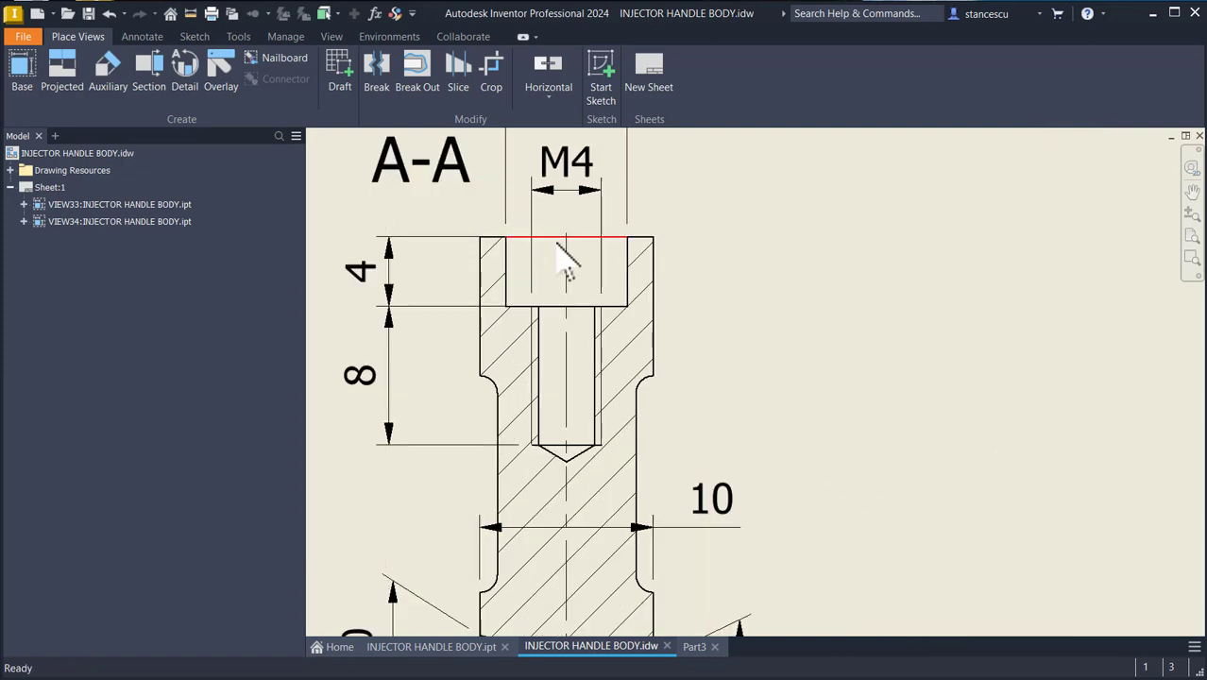
{"action": "scroll", "coordinate": [534, 273], "scroll_direction": "up", "scroll_amount": 2}
{"action": "left_click", "coordinate": [533, 236]}
{"action": "left_click", "coordinate": [546, 168]}
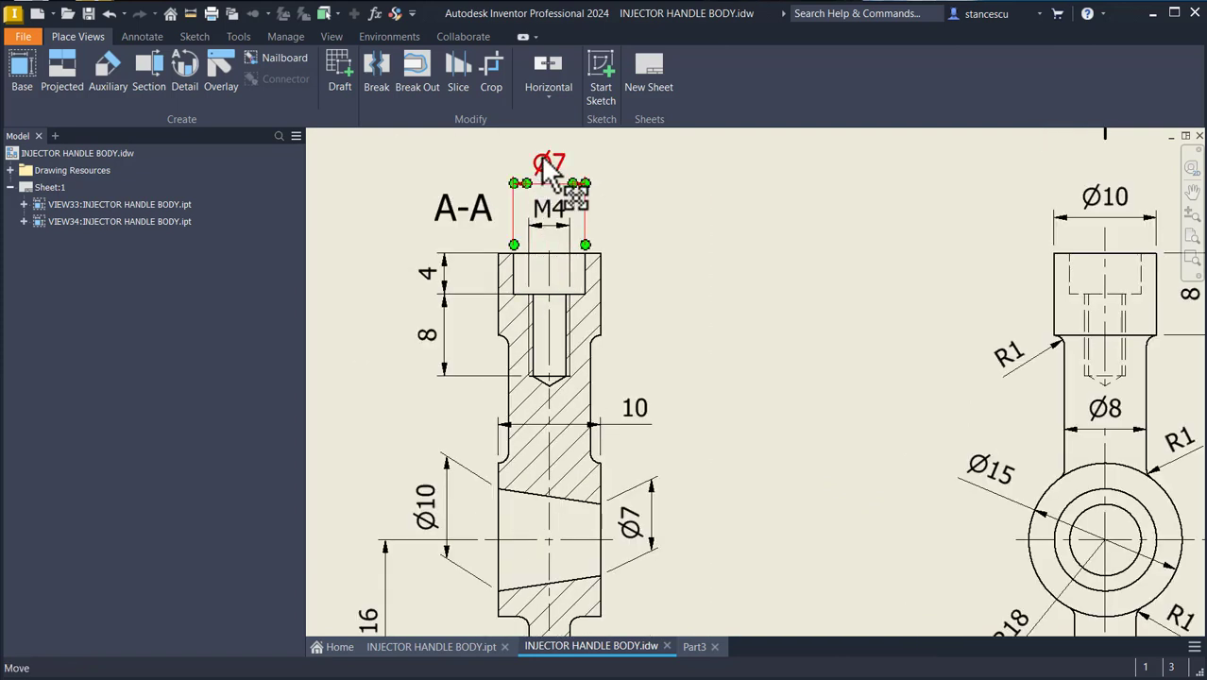
{"action": "left_click", "coordinate": [446, 283]}
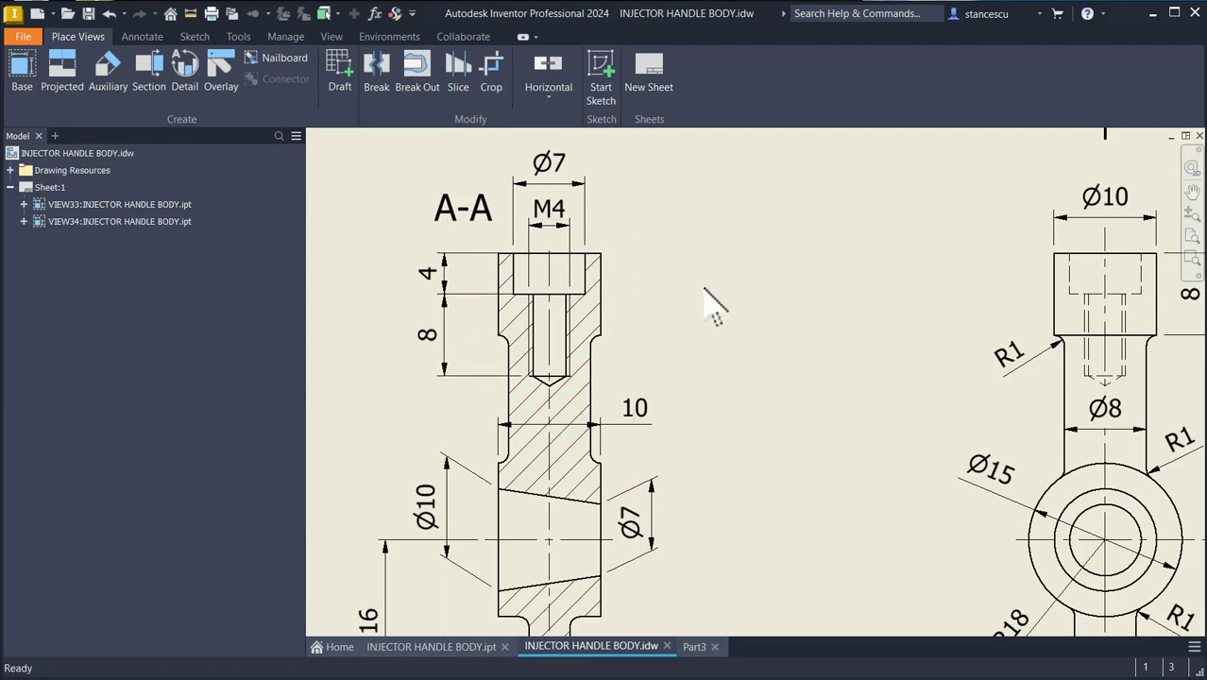
Add a flat-bottomed simple hole, 7 mm in diameter and 4 mm deep, concentric with the stem's upper face in Part3.
{"action": "left_click", "coordinate": [697, 649]}
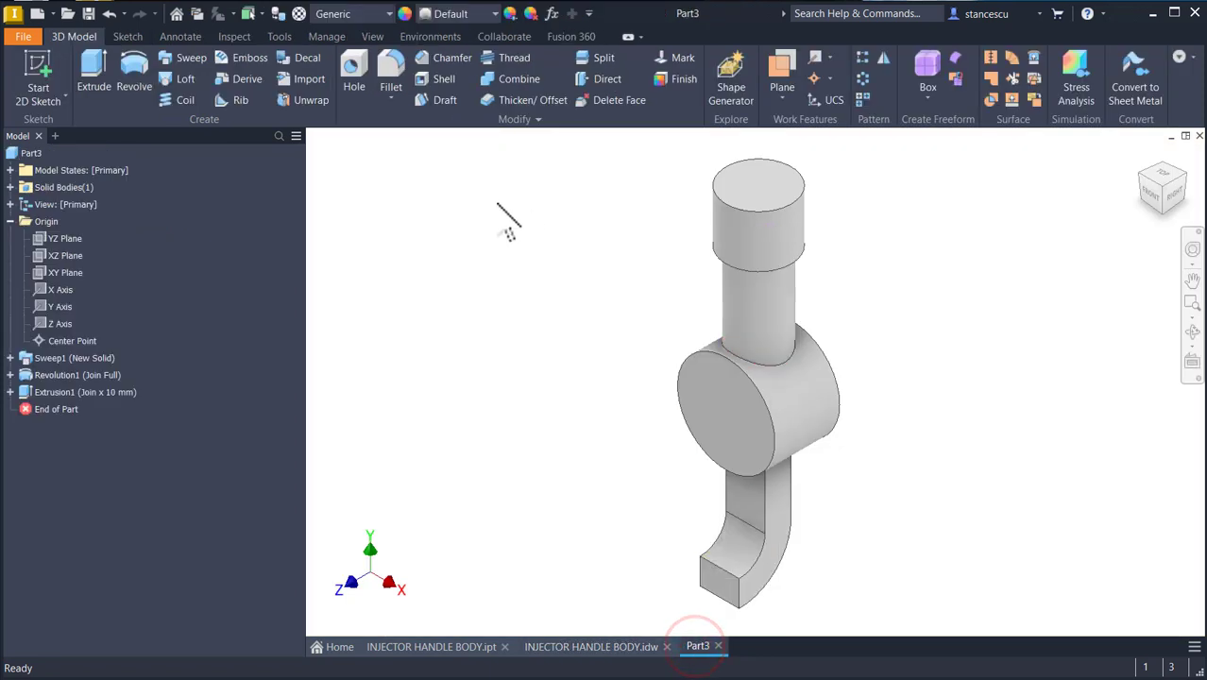
{"action": "left_click", "coordinate": [354, 76]}
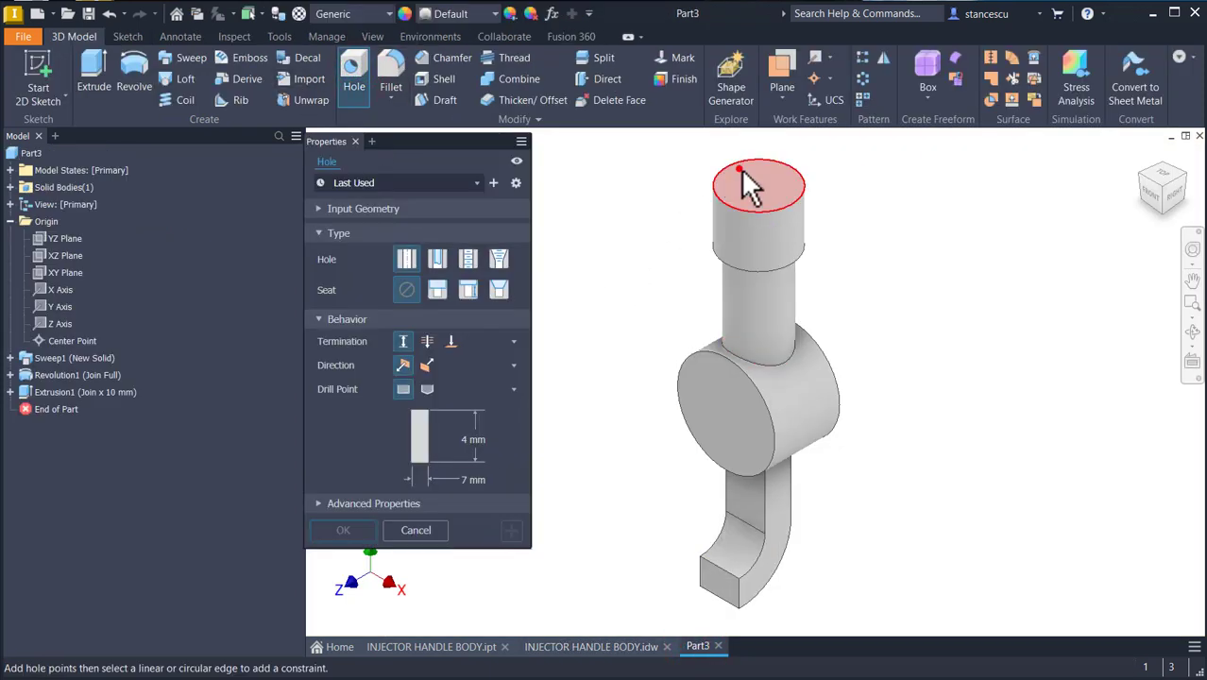
{"action": "left_click", "coordinate": [741, 172]}
{"action": "left_click", "coordinate": [781, 208]}
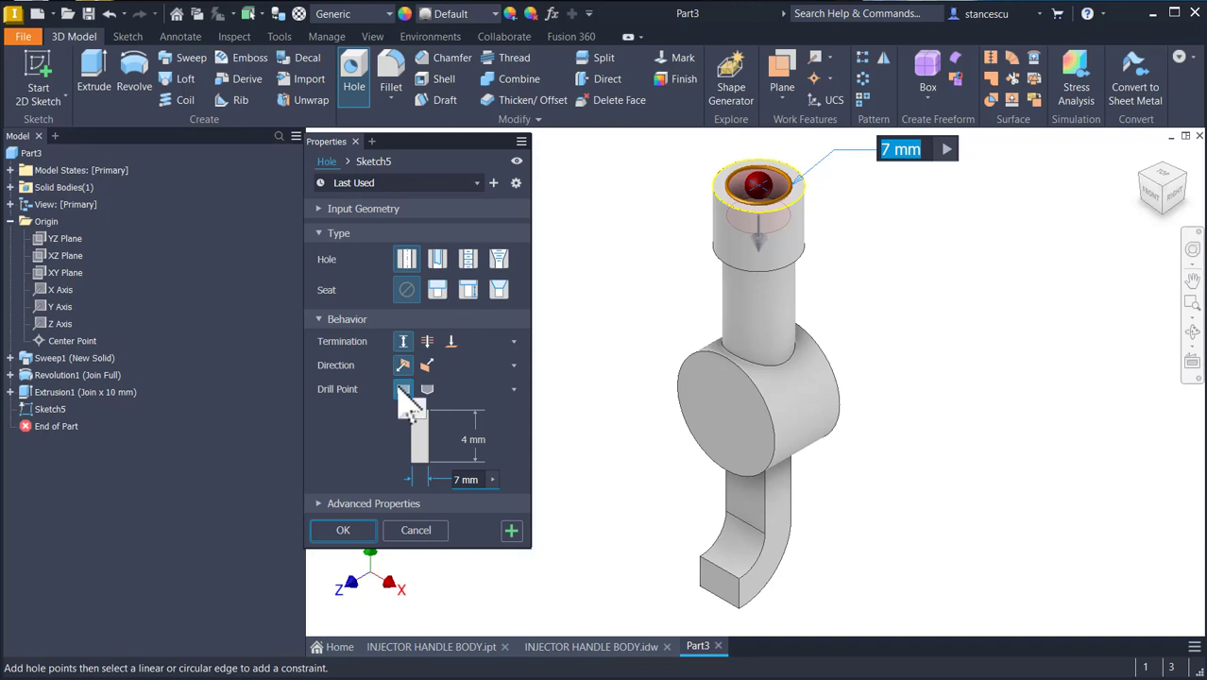
{"action": "left_click", "coordinate": [403, 389]}
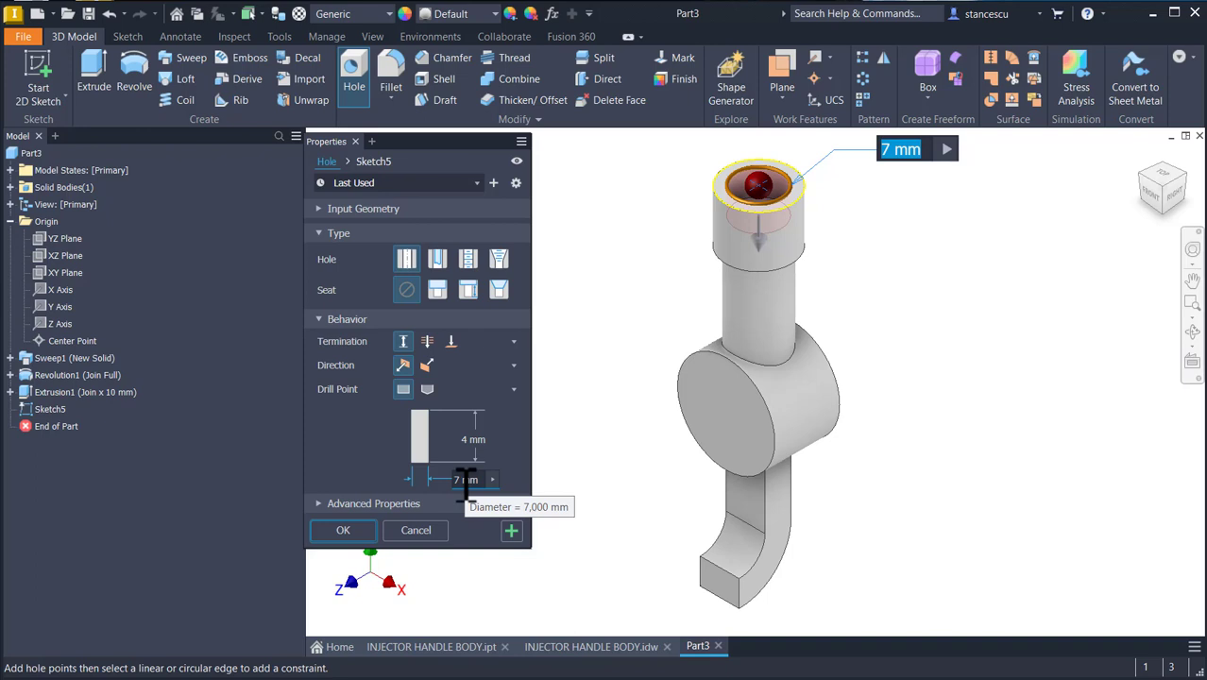
{"action": "left_click", "coordinate": [341, 529]}
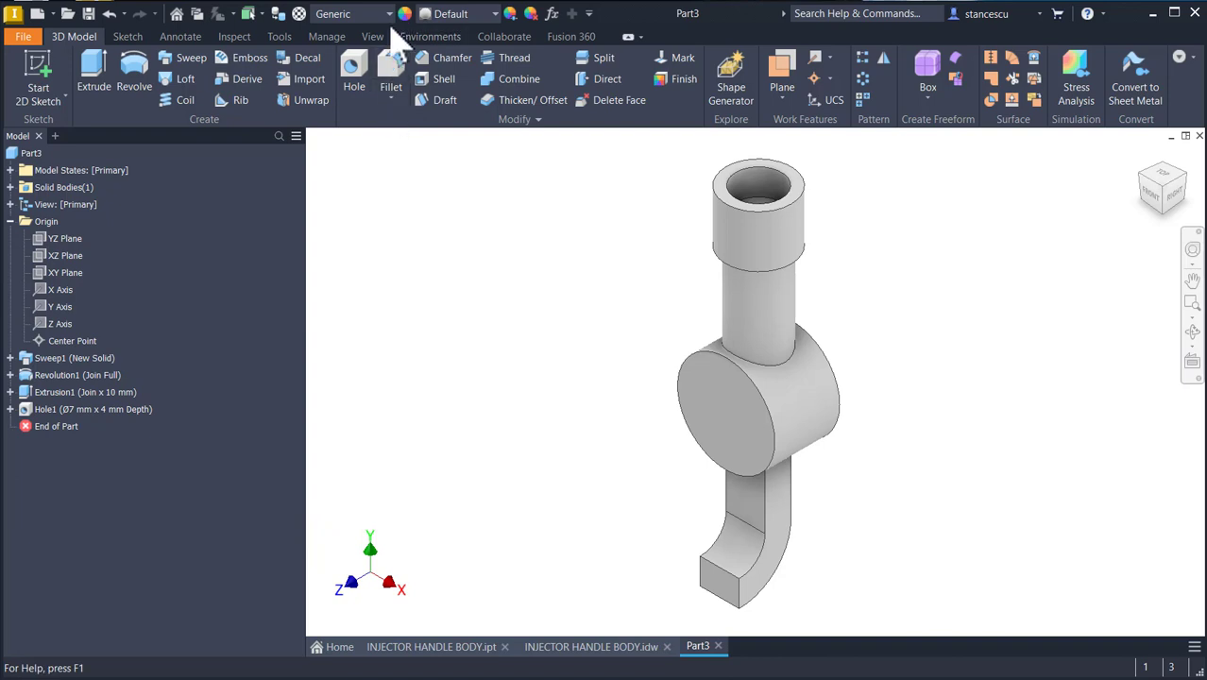
Set up a full-depth tapped hole with ISO Metric profile, size 4, designation M4x0.7 and an angled drill point.
{"action": "left_click", "coordinate": [352, 72]}
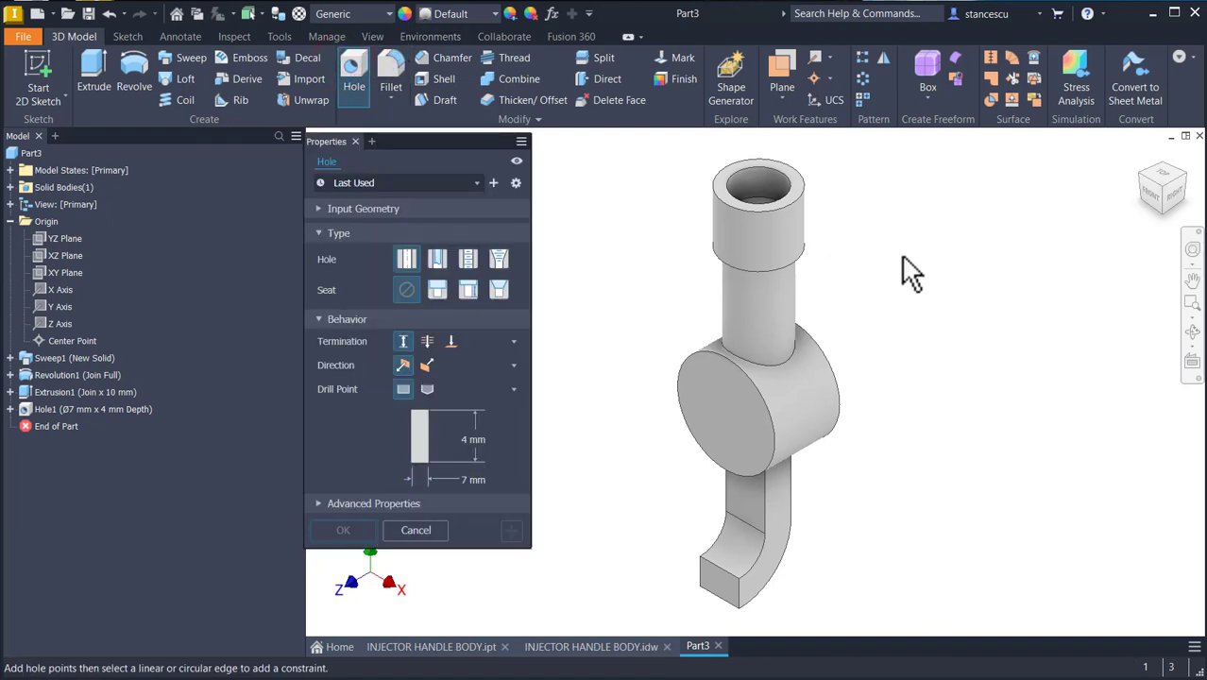
{"action": "left_click", "coordinate": [470, 258]}
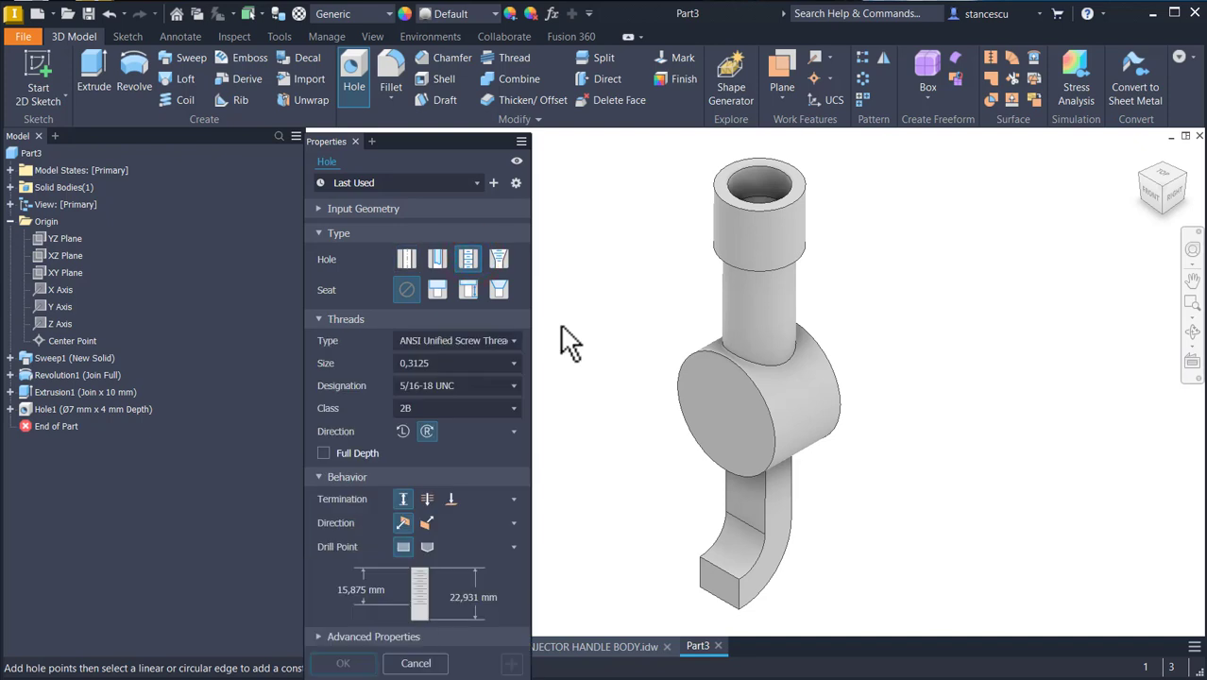
{"action": "left_click", "coordinate": [492, 342]}
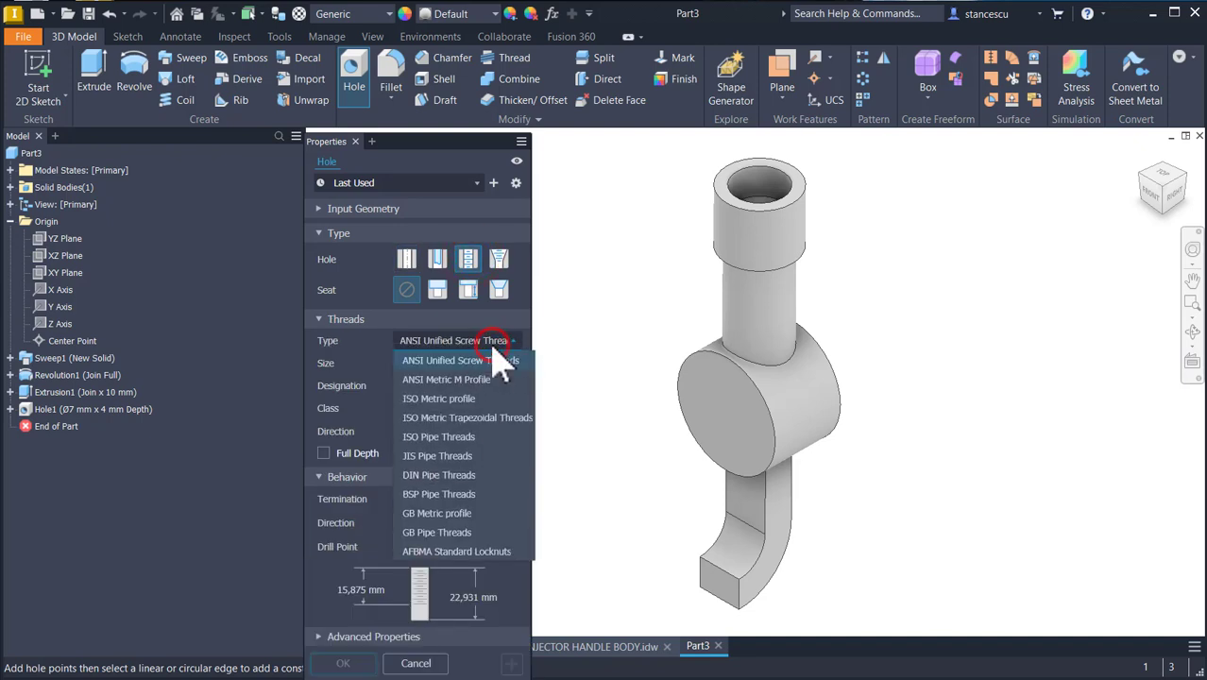
{"action": "left_click", "coordinate": [471, 400]}
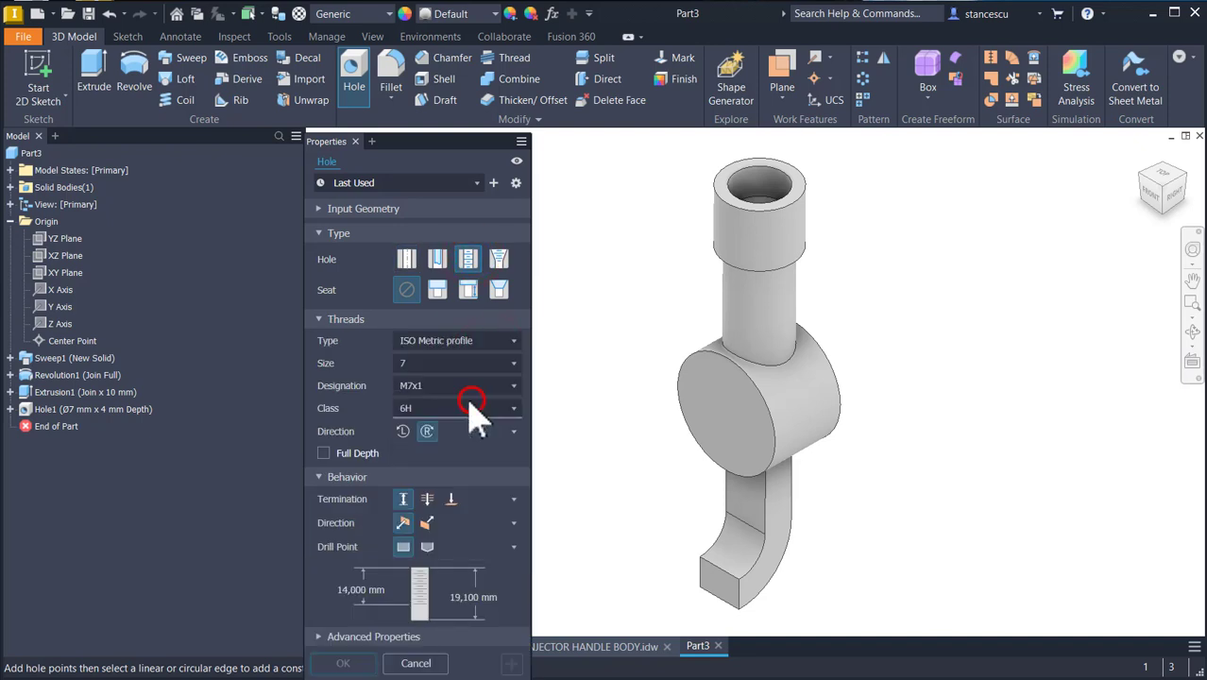
{"action": "left_click", "coordinate": [473, 368]}
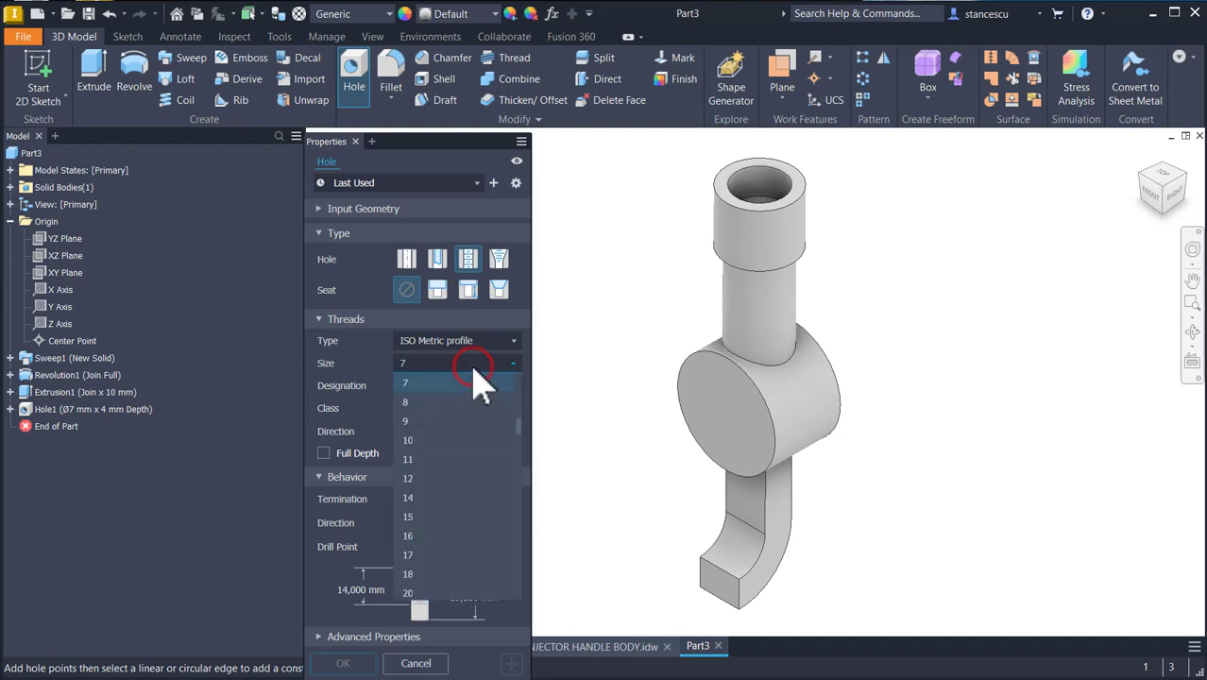
{"action": "scroll", "coordinate": [420, 429], "scroll_direction": "up", "scroll_amount": 2}
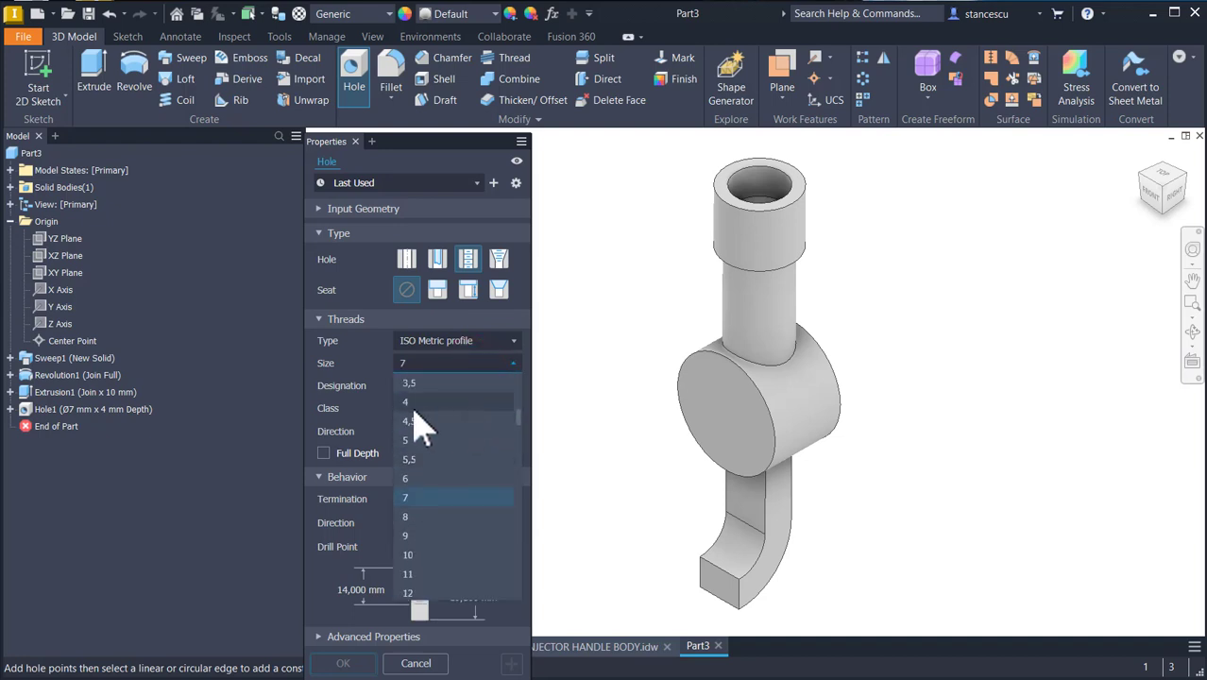
{"action": "left_click", "coordinate": [410, 406]}
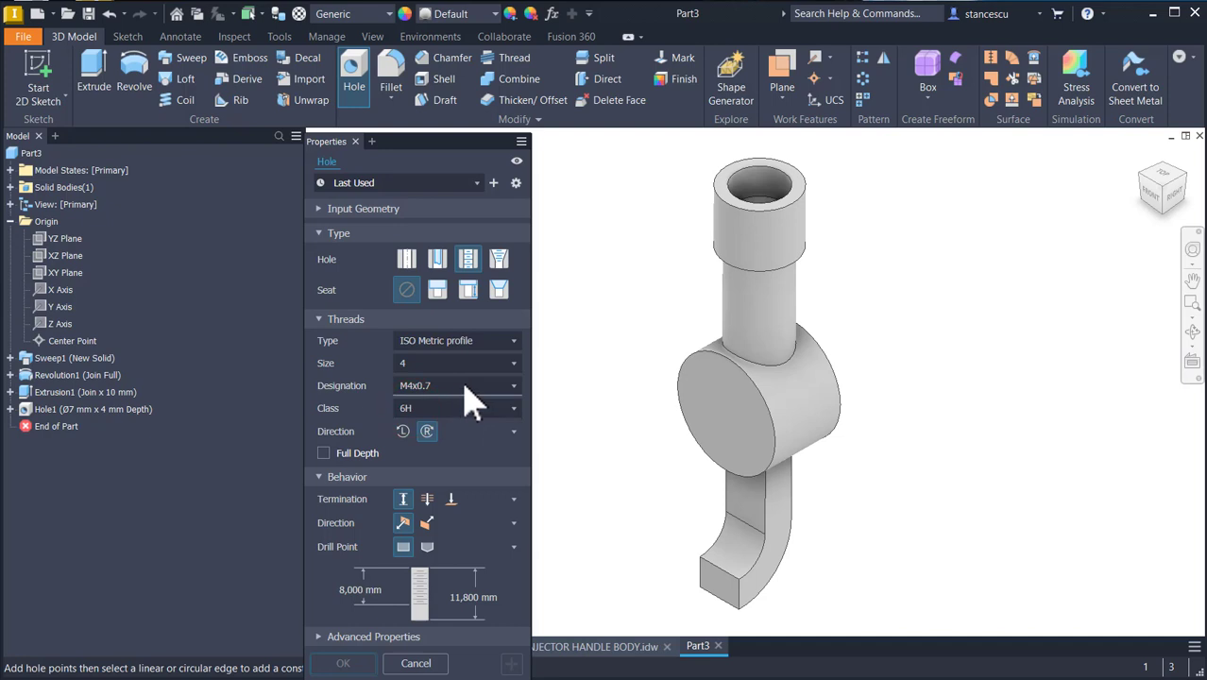
{"action": "left_click", "coordinate": [426, 546]}
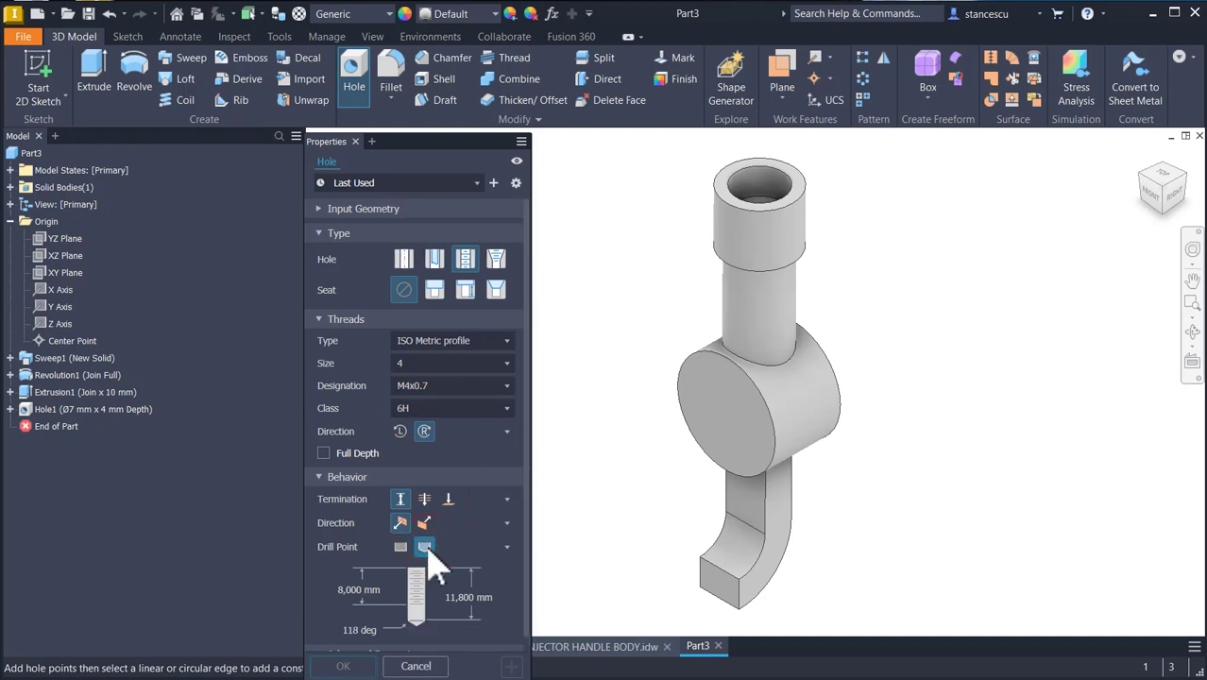
{"action": "left_click", "coordinate": [324, 453]}
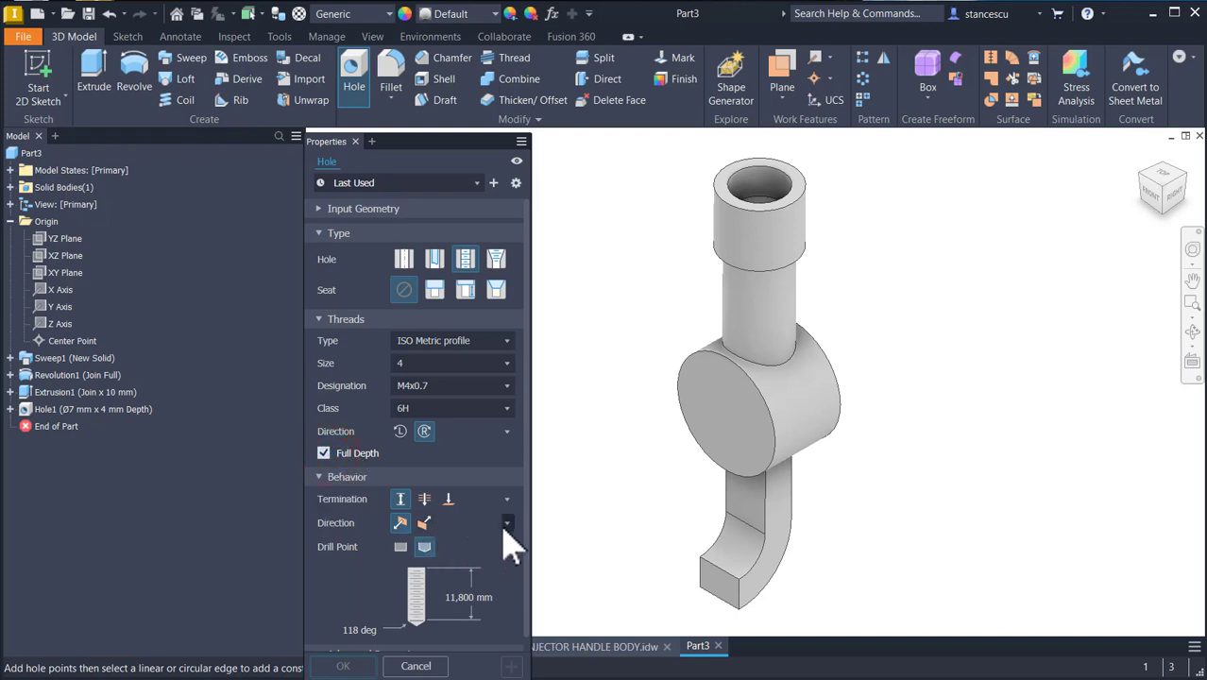
Place the M4 hole concentric on the floor of the 7 mm counterbore with a depth of 8 mm.
{"action": "scroll", "coordinate": [635, 374], "scroll_direction": "up", "scroll_amount": 1}
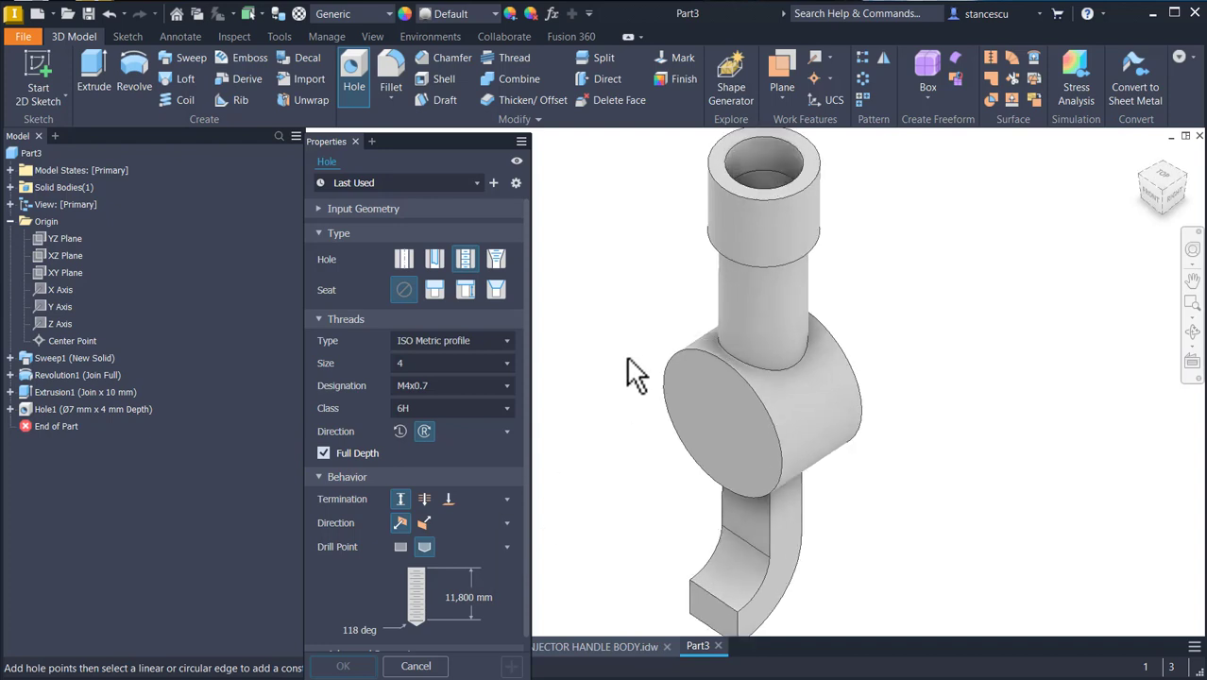
{"action": "scroll", "coordinate": [637, 377], "scroll_direction": "up", "scroll_amount": 4}
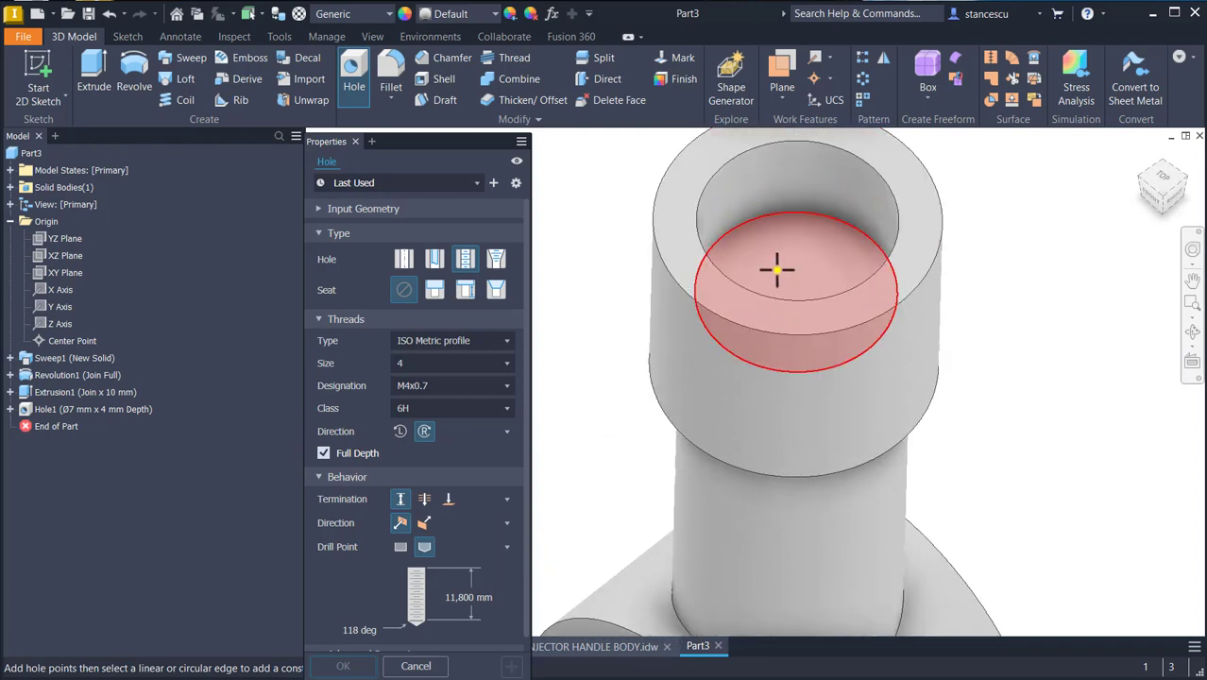
{"action": "left_click", "coordinate": [777, 270]}
{"action": "left_click", "coordinate": [793, 216]}
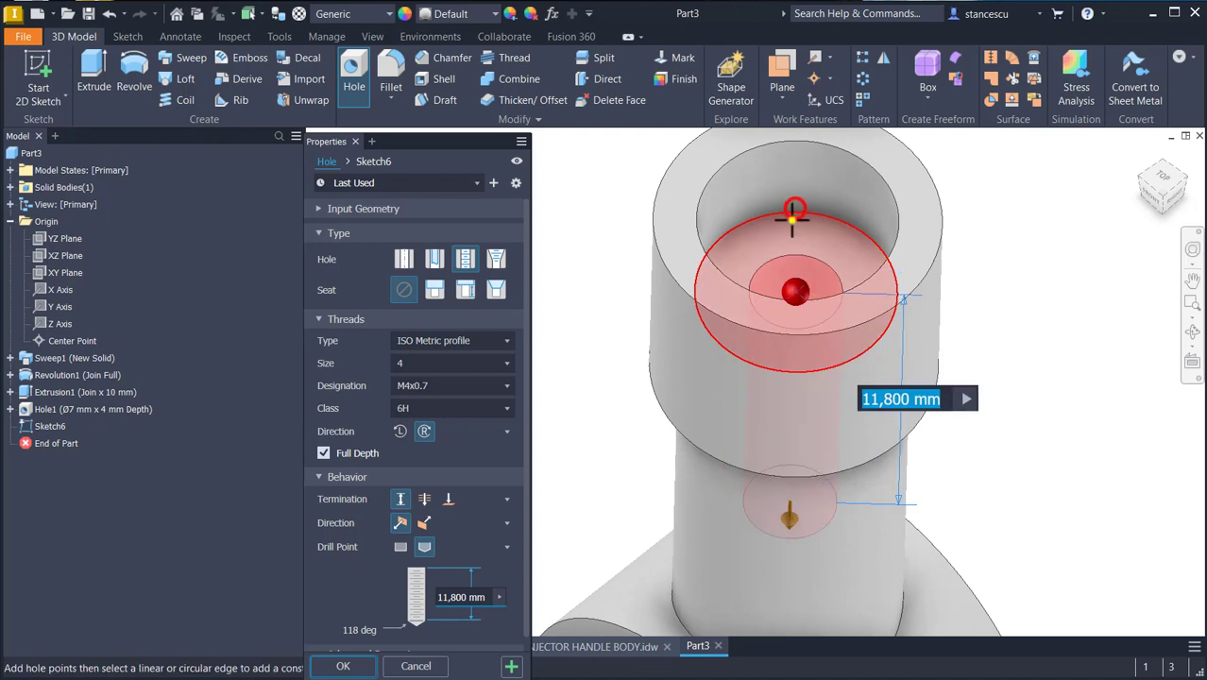
{"action": "key", "text": "F6"}
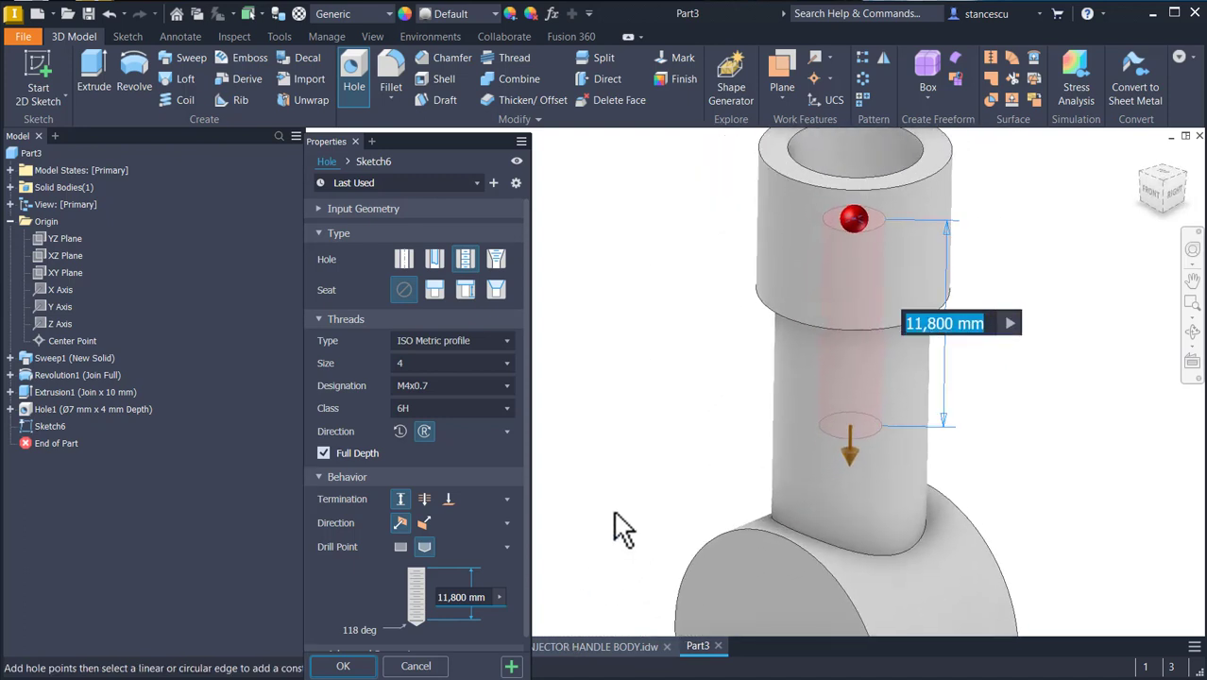
{"action": "left_click", "coordinate": [461, 596]}
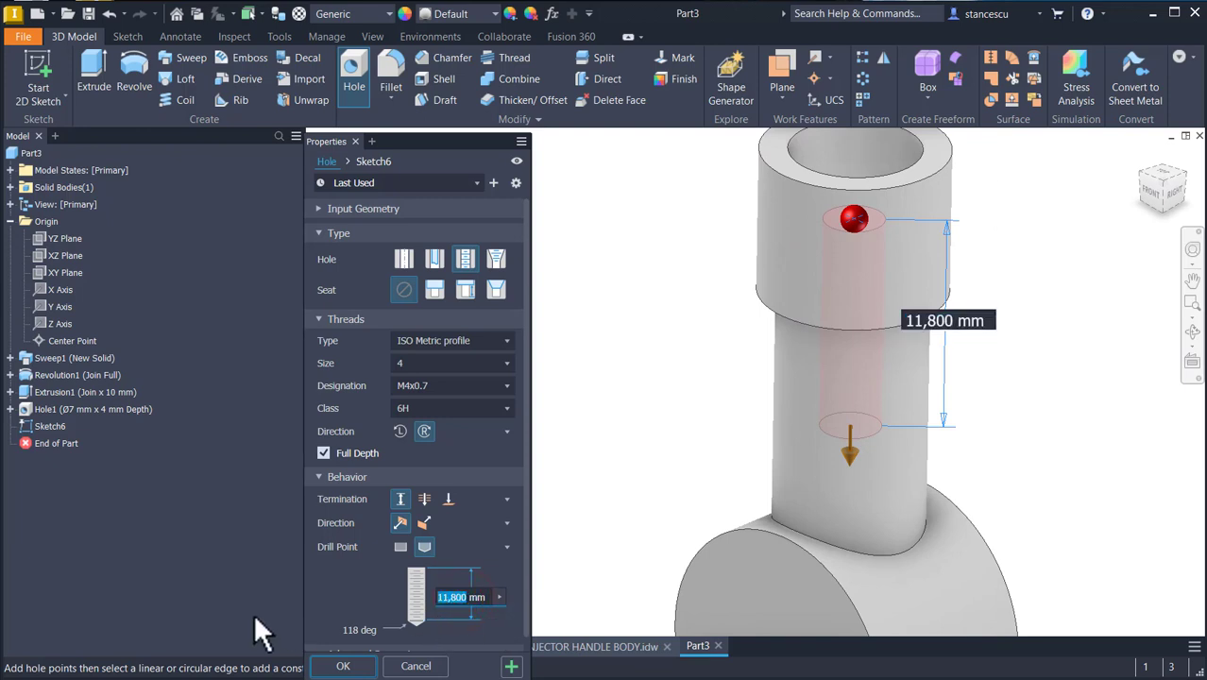
{"action": "type", "text": "8"}
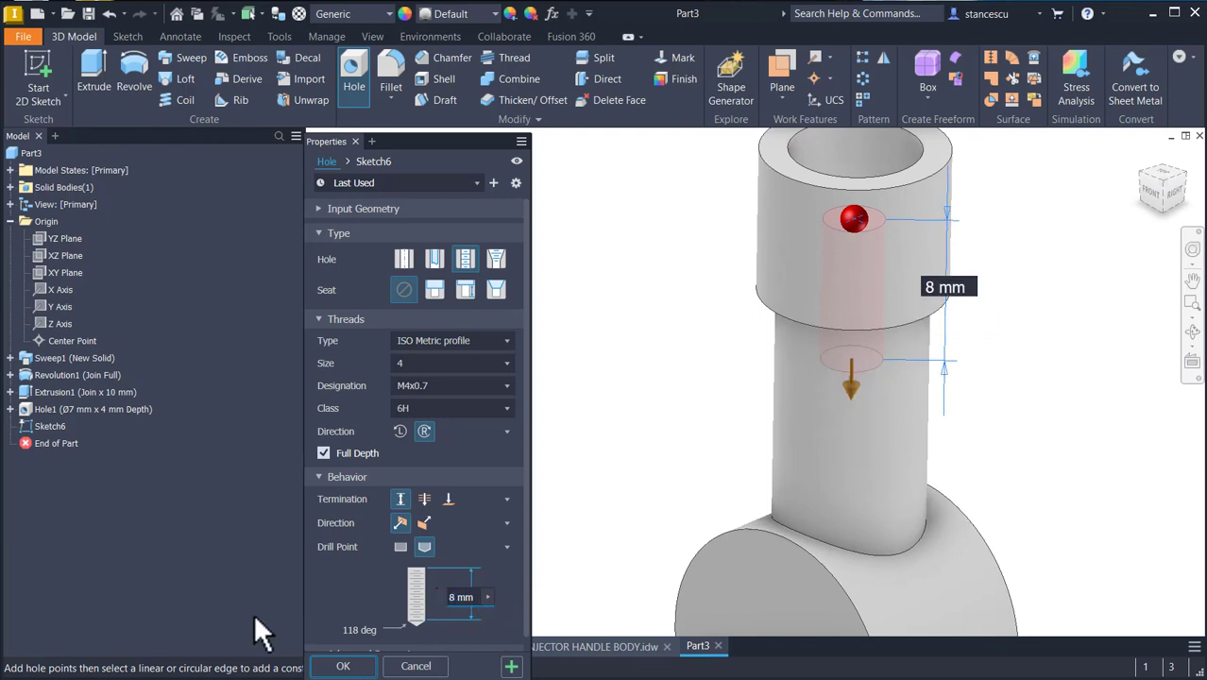
{"action": "key", "text": "Return"}
{"action": "key", "text": "F6"}
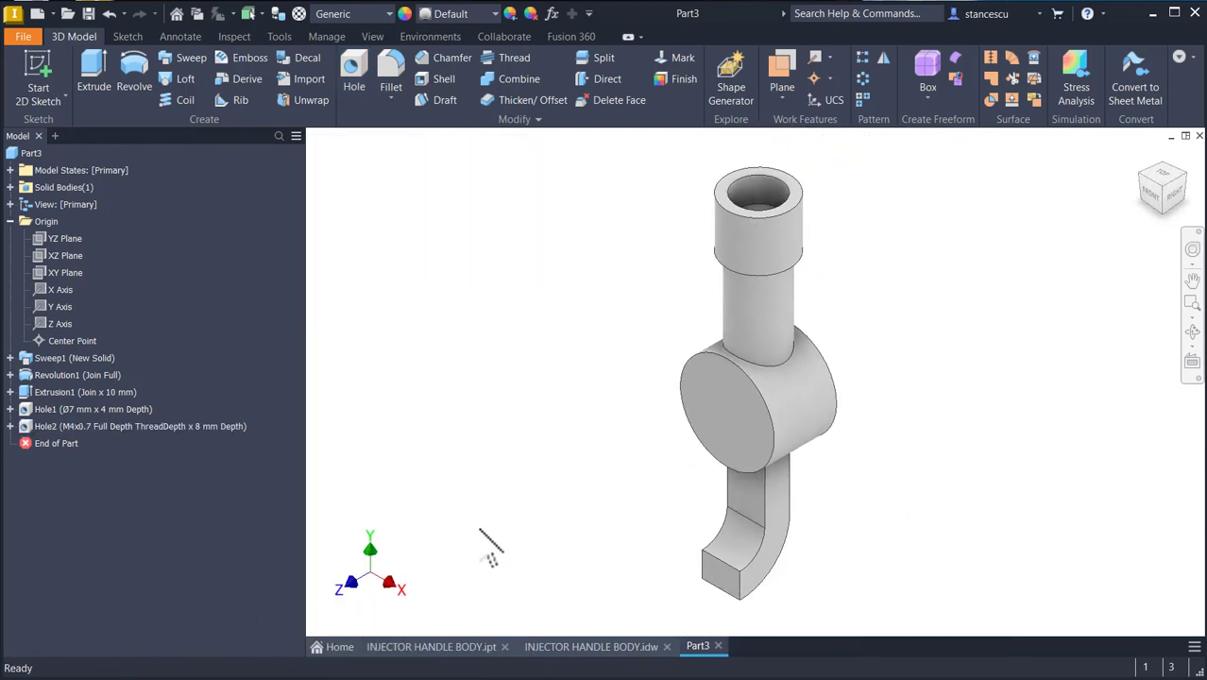
Examine the curved foot's dimensions in the INJECTOR HANDLE BODY drawing and compare them with the lower arm in Part3.
{"action": "left_click", "coordinate": [595, 654]}
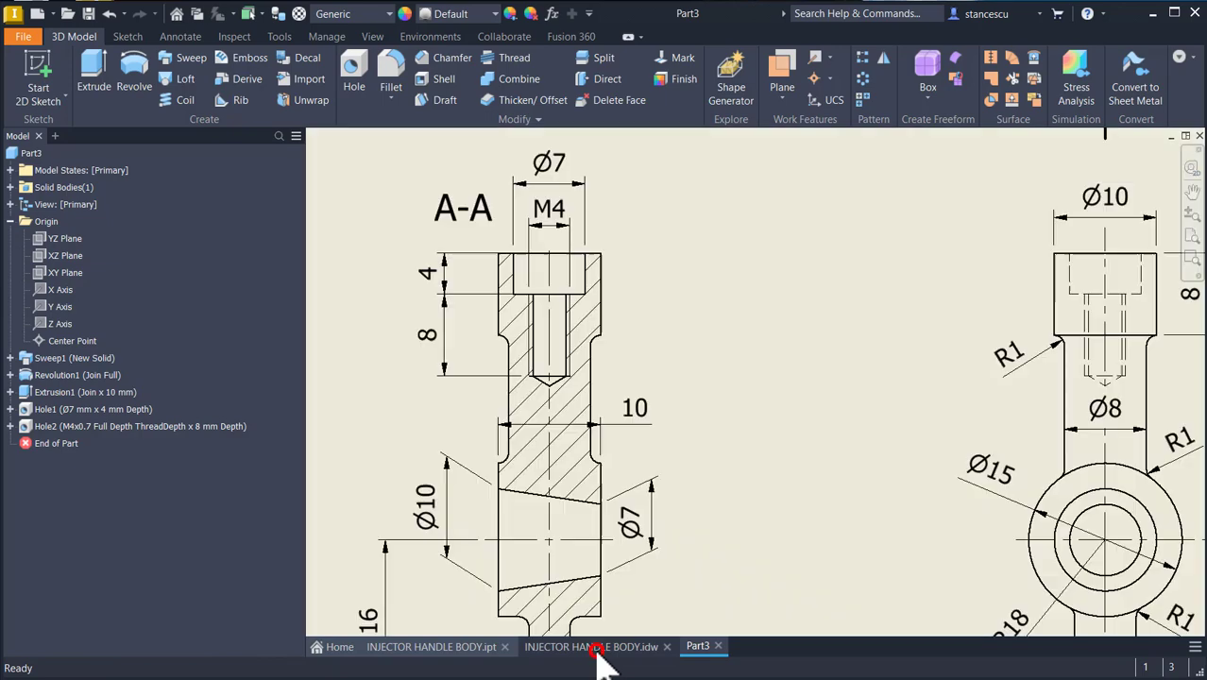
{"action": "key", "text": "Num_Lock"}
{"action": "scroll", "coordinate": [824, 457], "scroll_direction": "down", "scroll_amount": 3}
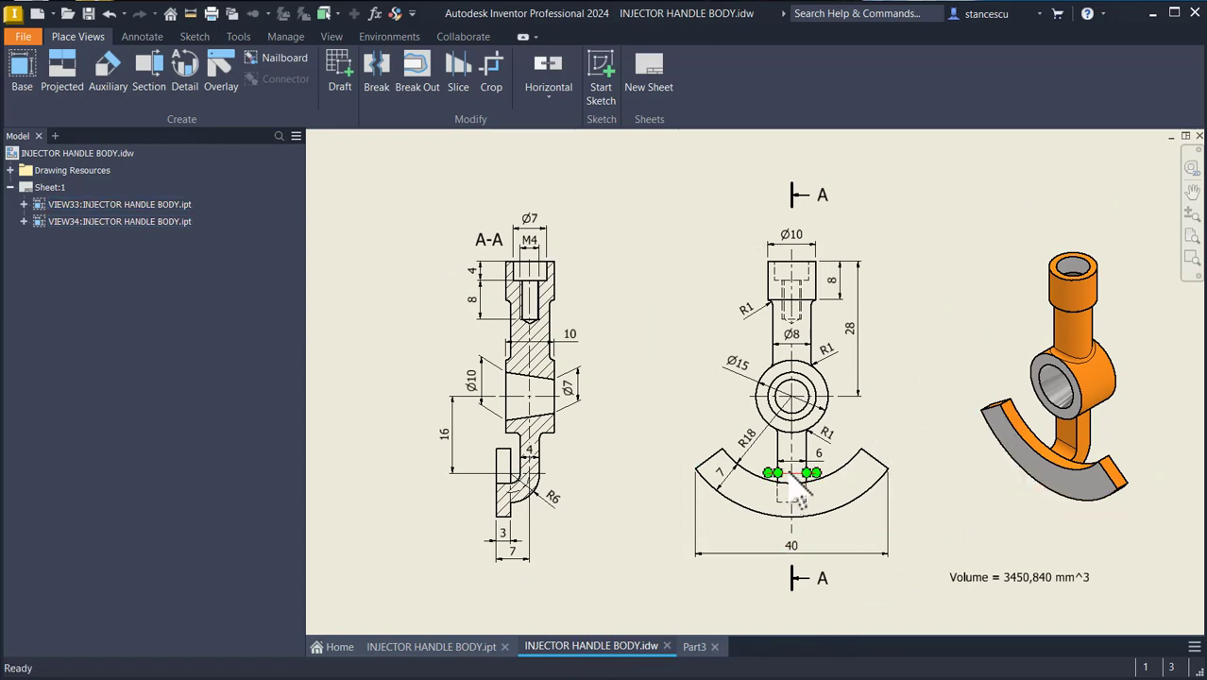
{"action": "left_click", "coordinate": [723, 486]}
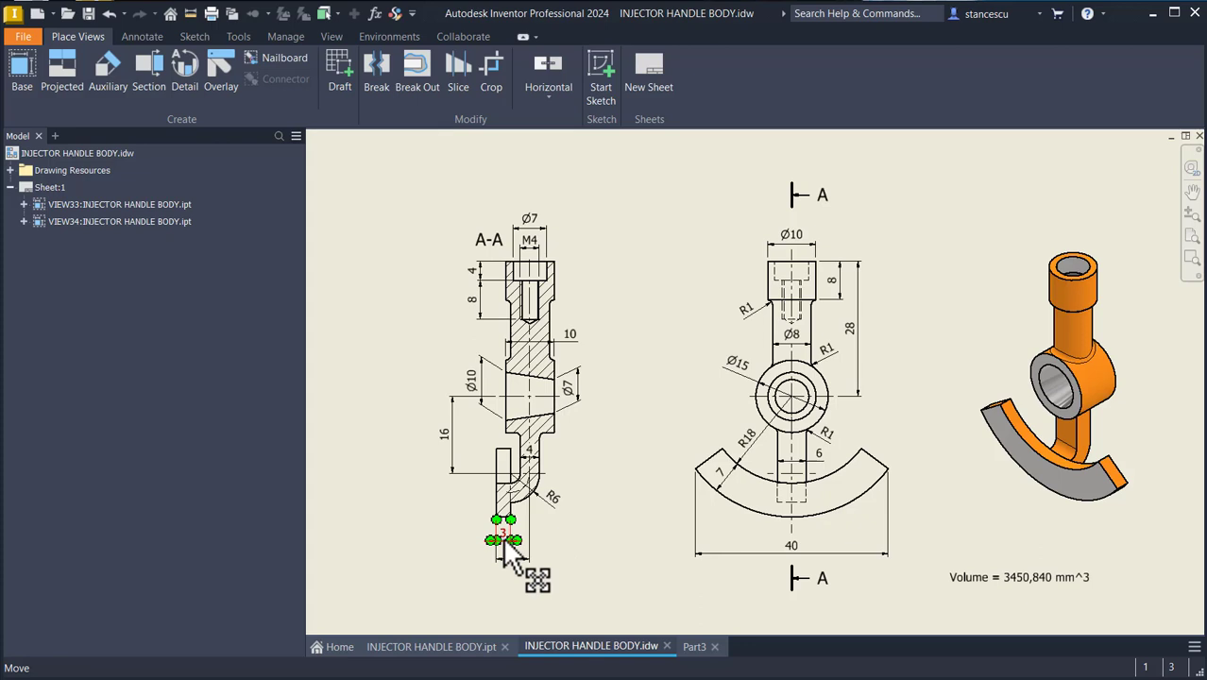
{"action": "left_click", "coordinate": [694, 647]}
{"action": "left_click", "coordinate": [635, 511]}
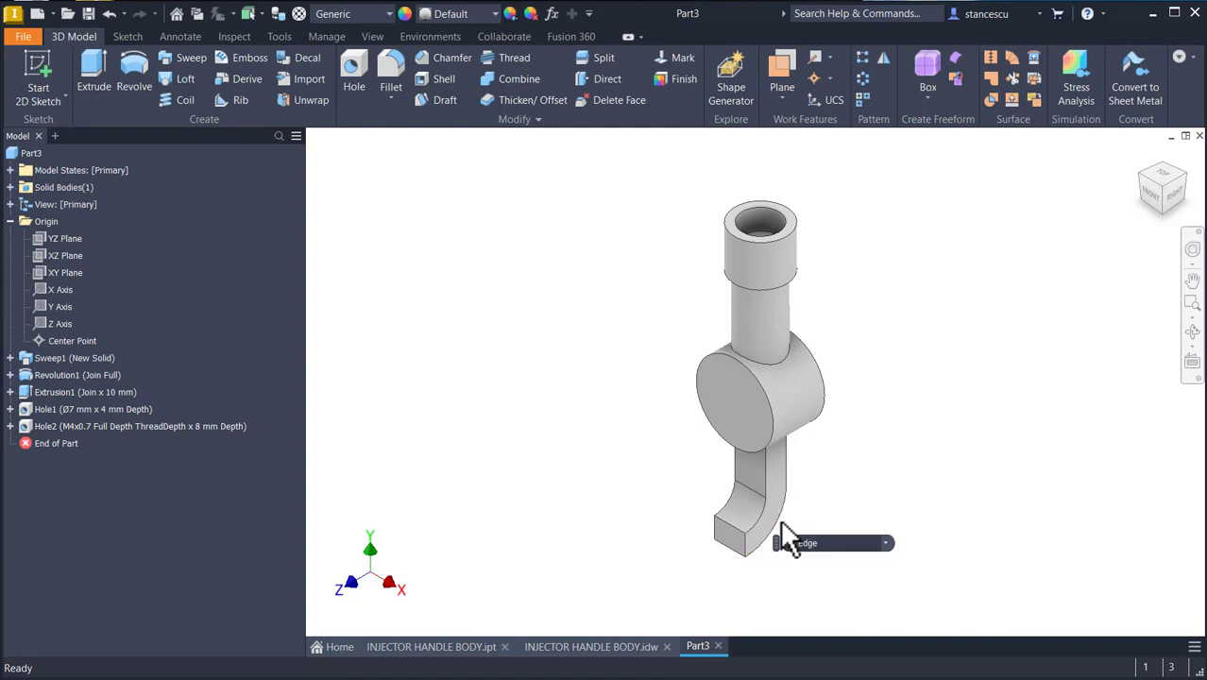
Examine section A-A of the INJECTOR HANDLE BODY drawing for the arm's bend radius and whether it applies to the outer edge or centerline.
{"action": "left_click", "coordinate": [583, 652]}
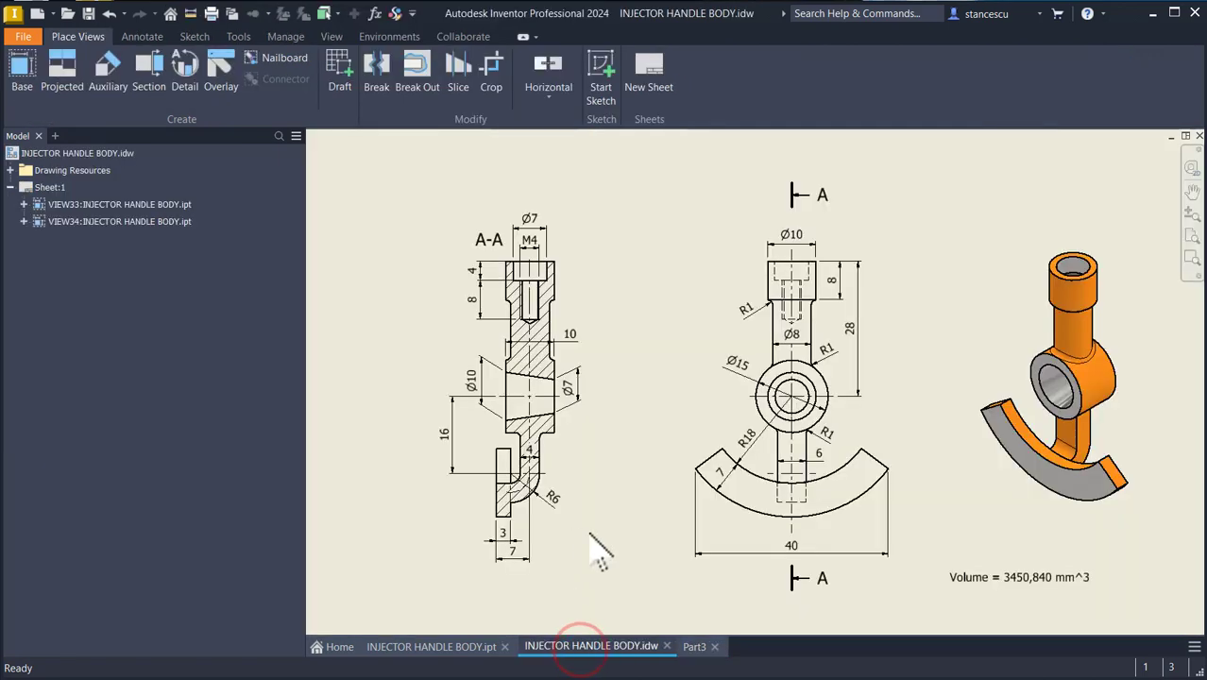
{"action": "scroll", "coordinate": [477, 524], "scroll_direction": "up", "scroll_amount": 5}
{"action": "scroll", "coordinate": [509, 483], "scroll_direction": "up", "scroll_amount": 3}
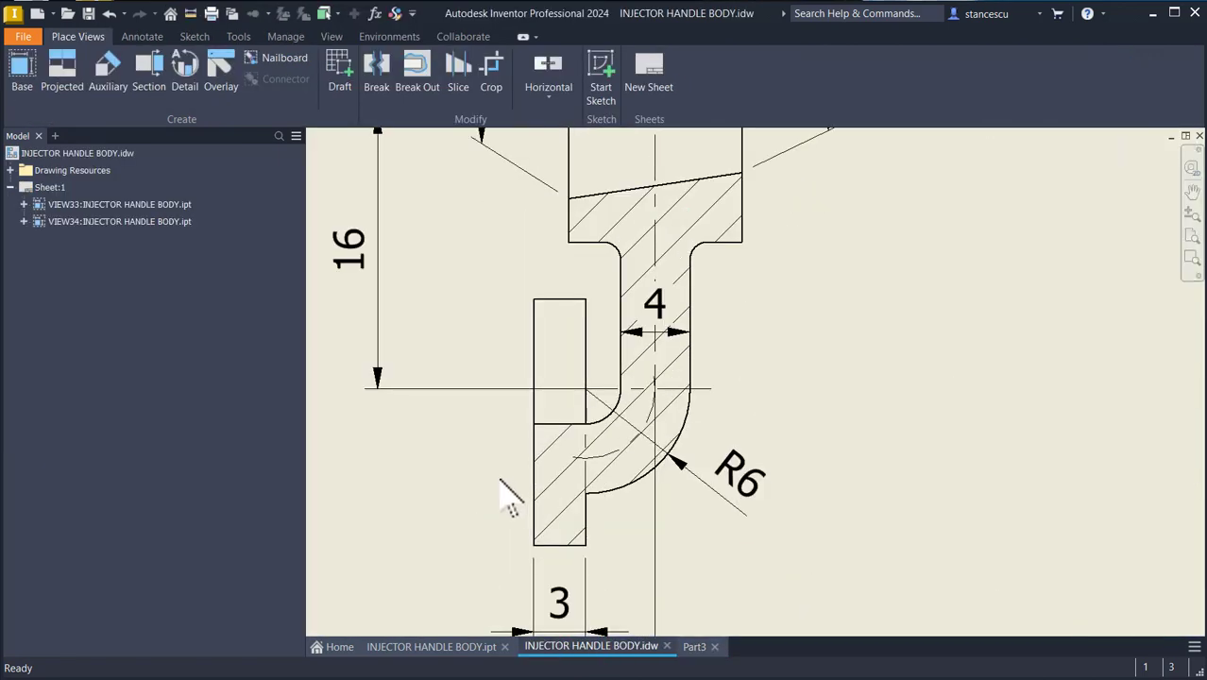
{"action": "left_click", "coordinate": [695, 478]}
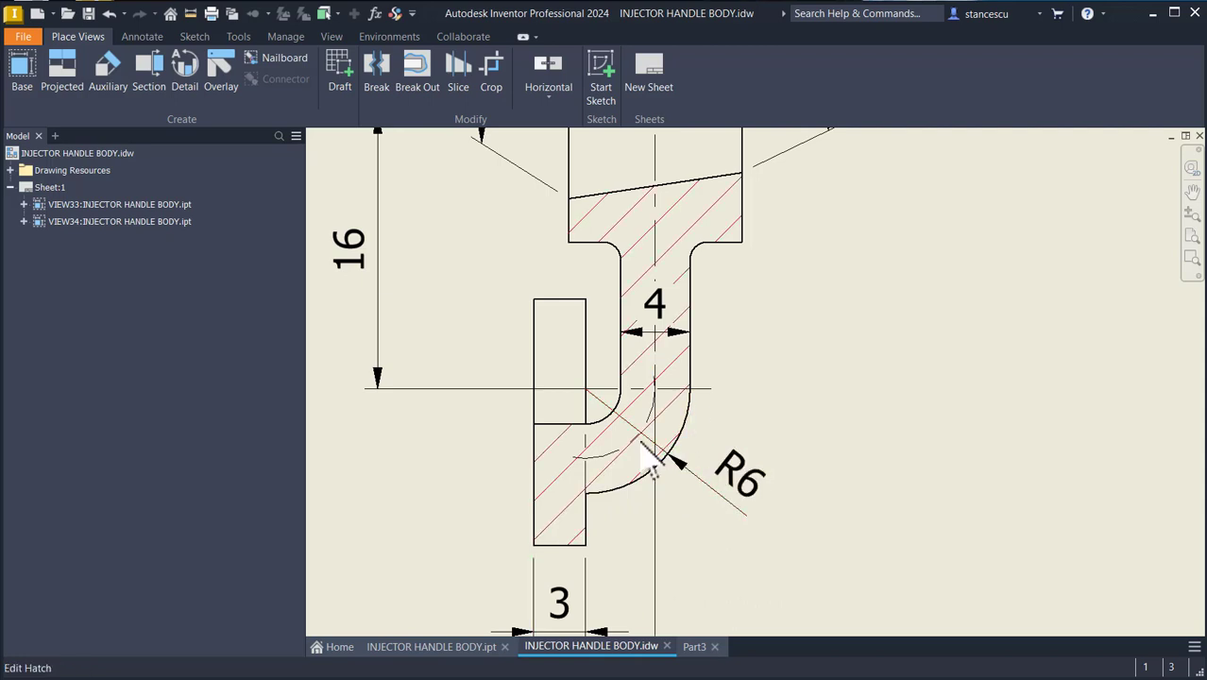
{"action": "left_click", "coordinate": [642, 436]}
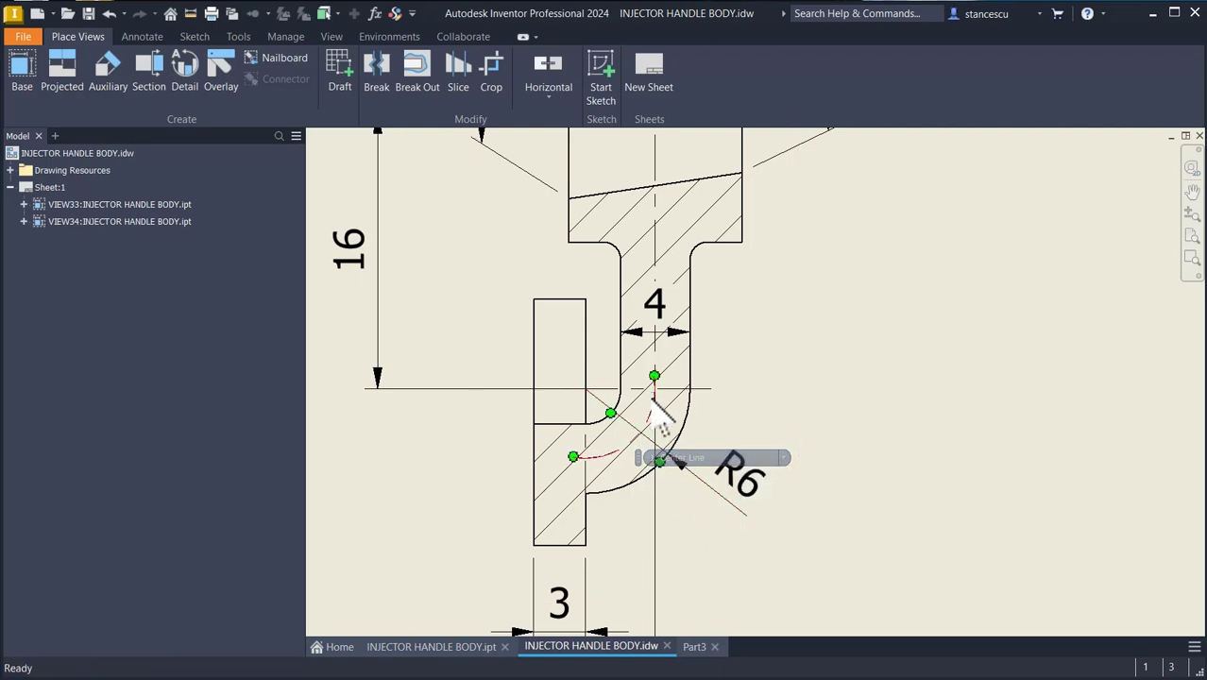
{"action": "left_click", "coordinate": [695, 480]}
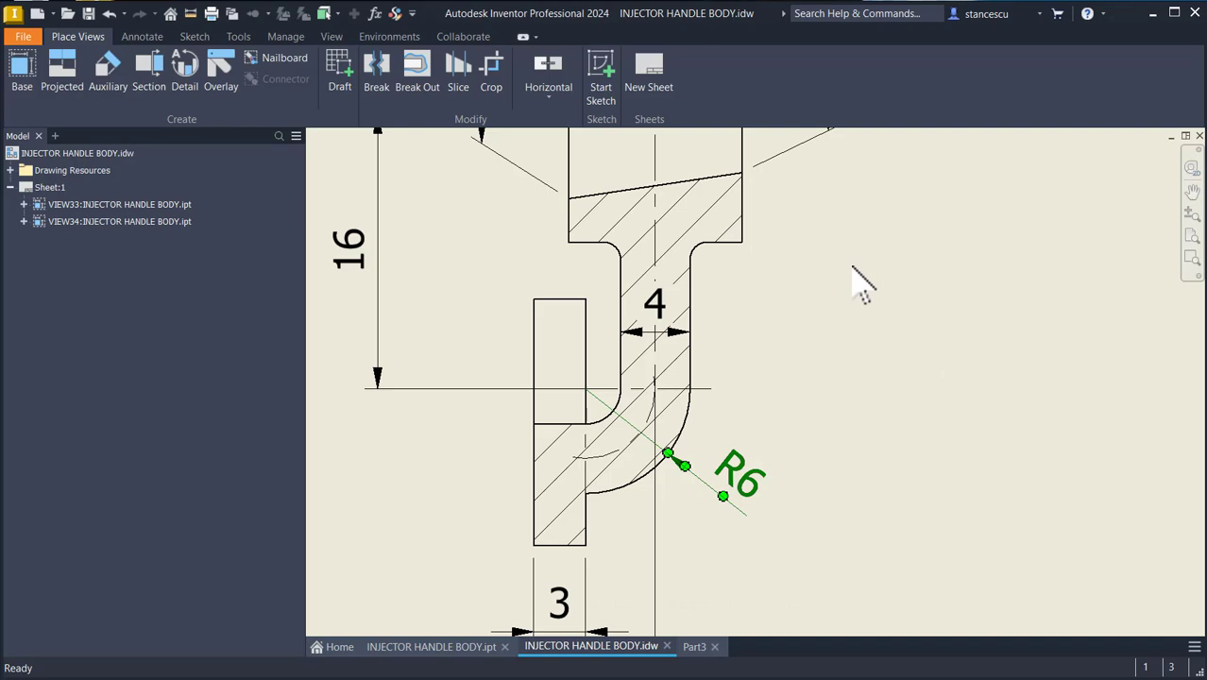
{"action": "key", "text": "Home"}
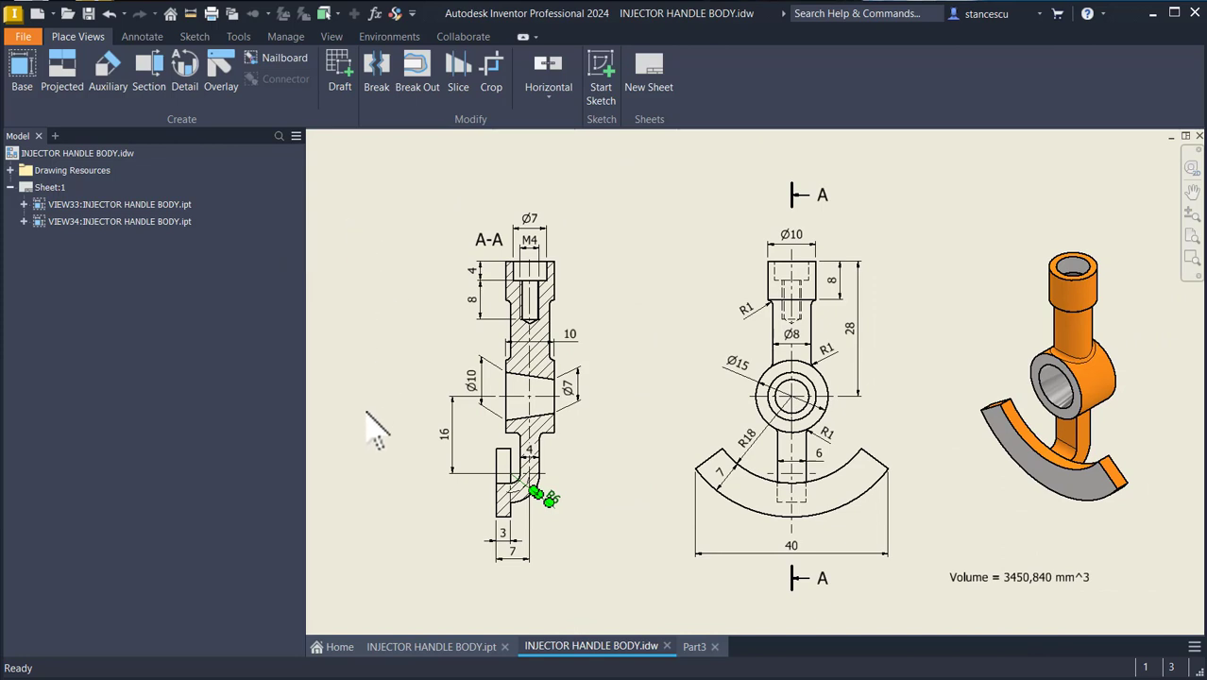
{"action": "left_click", "coordinate": [398, 539]}
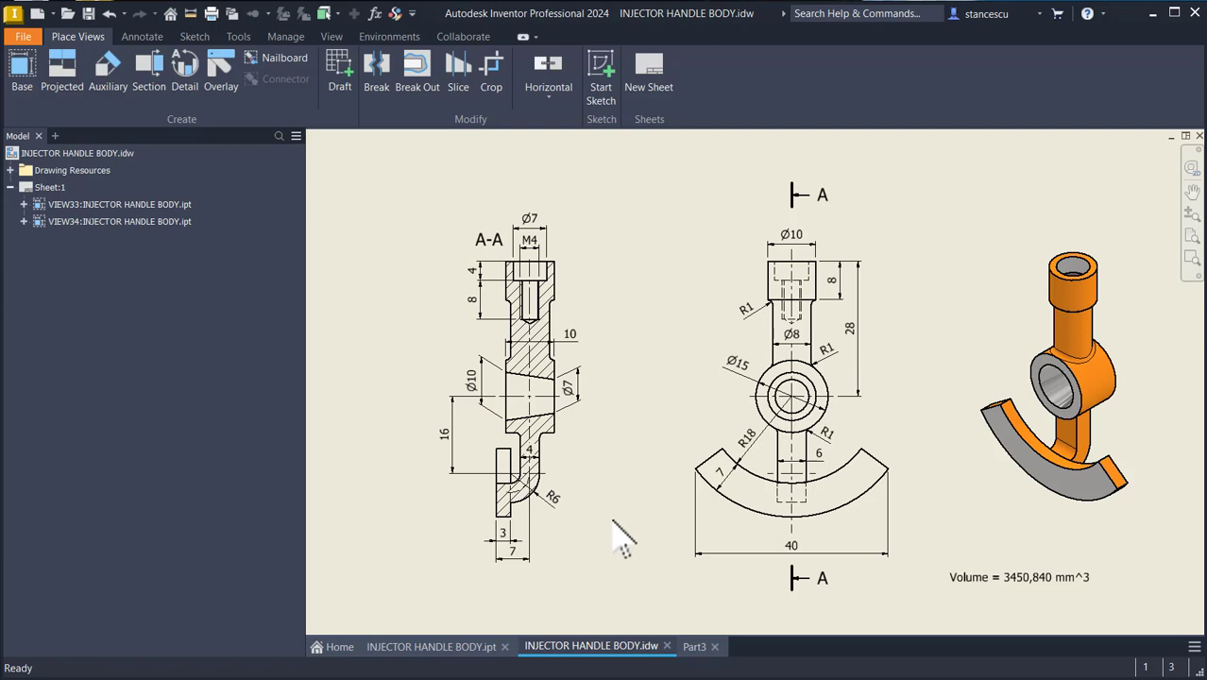
In Part3, edit Sweep1's path sketch, set its bend arc radius to 4 mm and finish the sketch.
{"action": "left_click", "coordinate": [694, 650]}
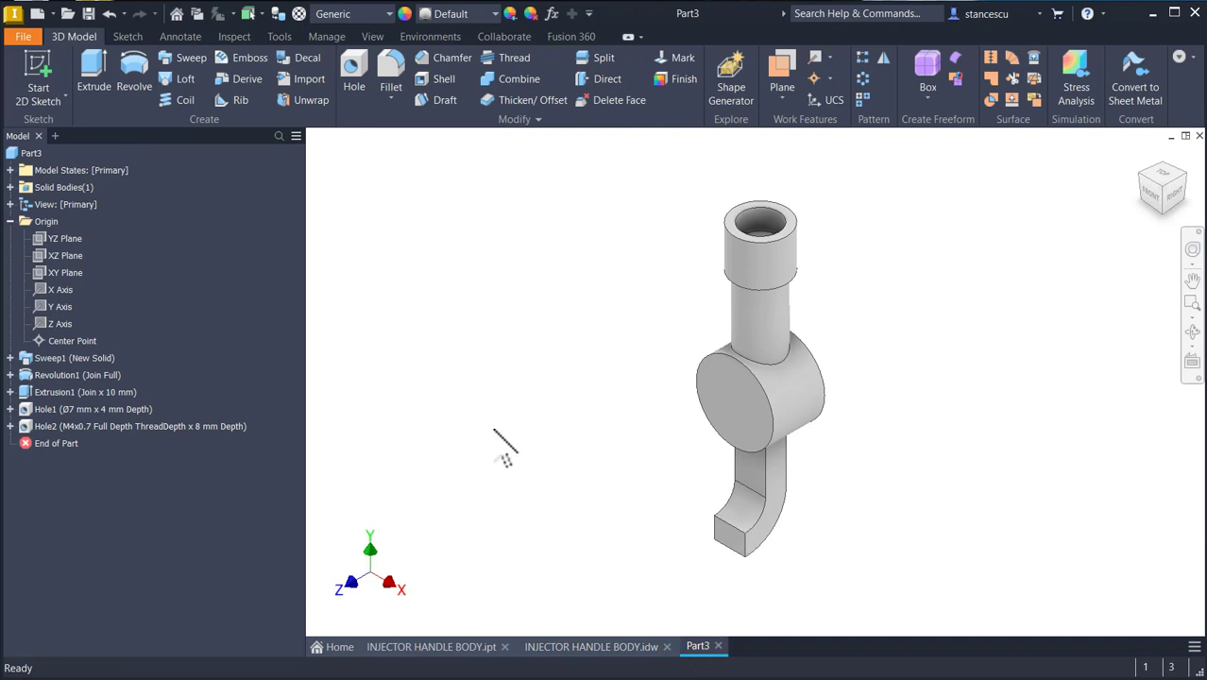
{"action": "left_click", "coordinate": [10, 358]}
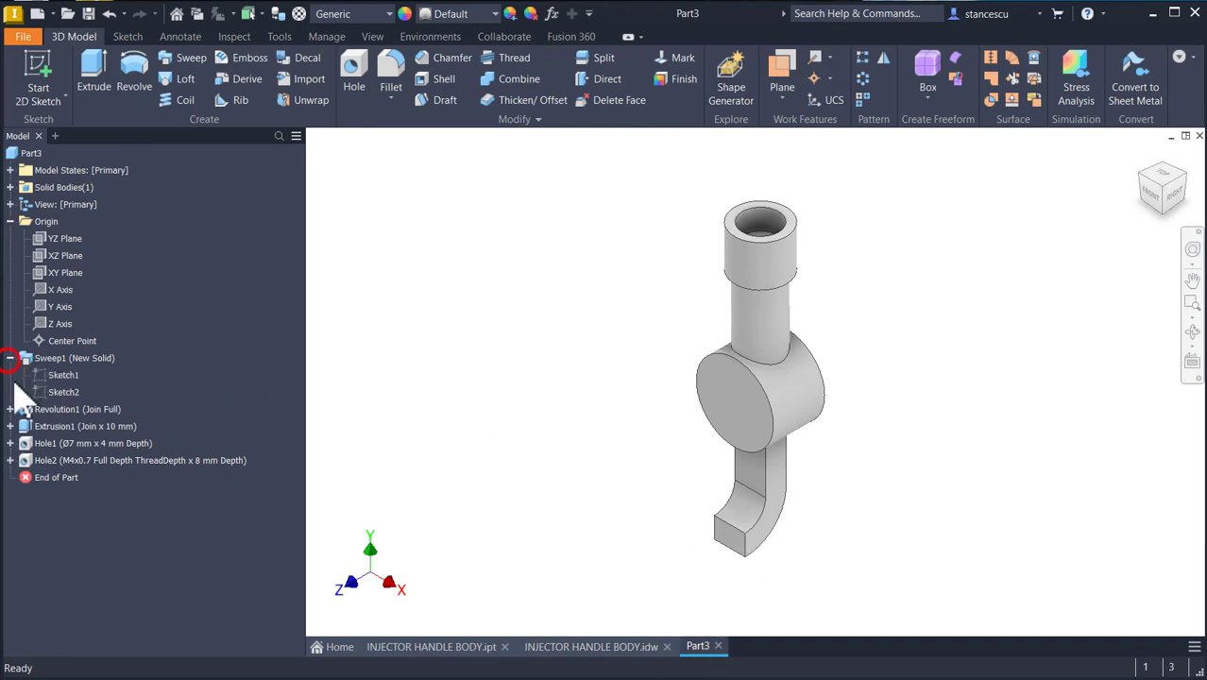
{"action": "double_click", "coordinate": [51, 392]}
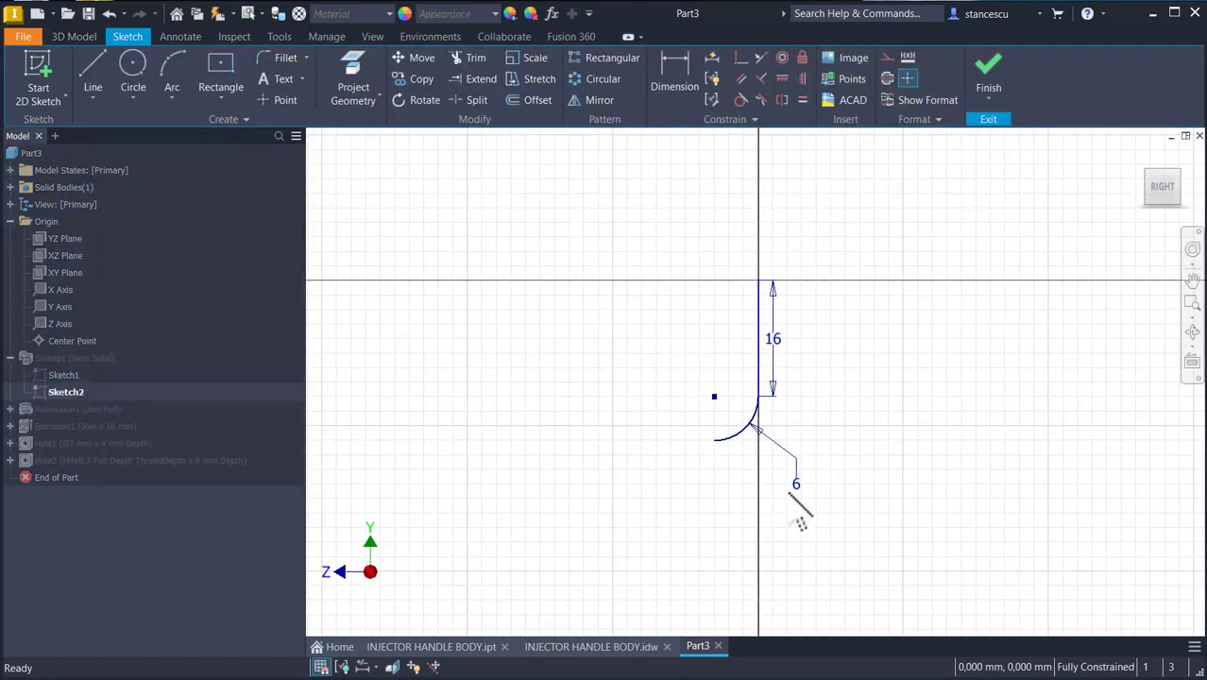
{"action": "double_click", "coordinate": [796, 482]}
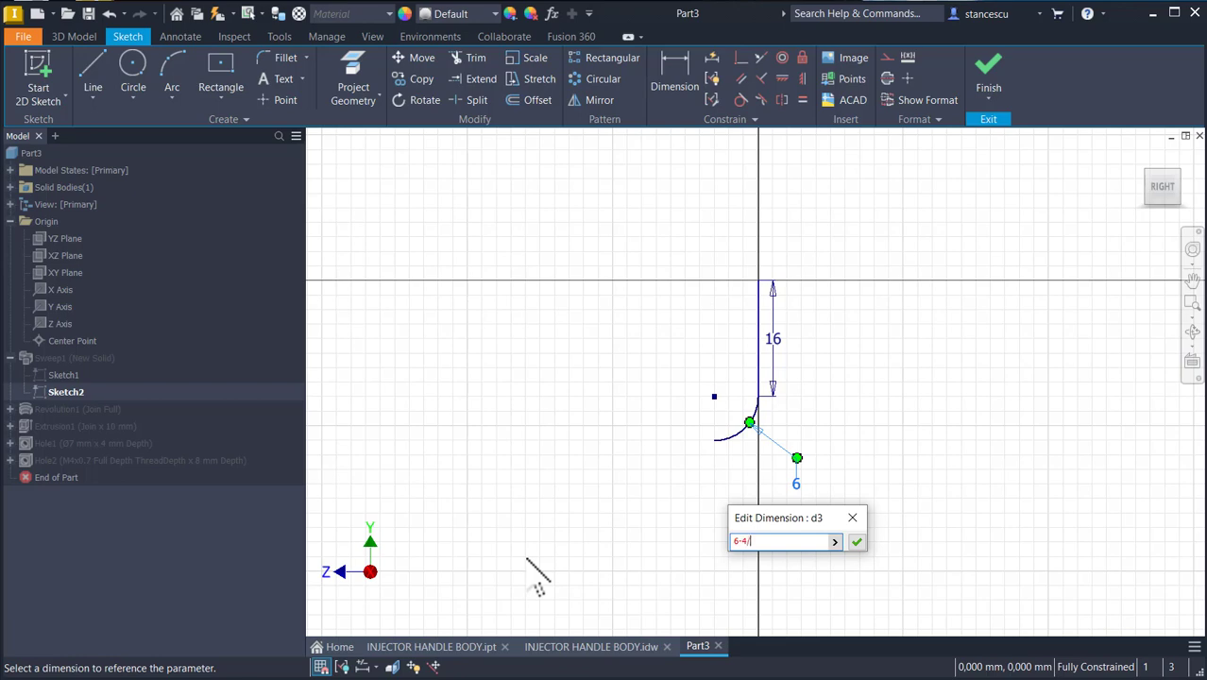
{"action": "key", "text": "Return"}
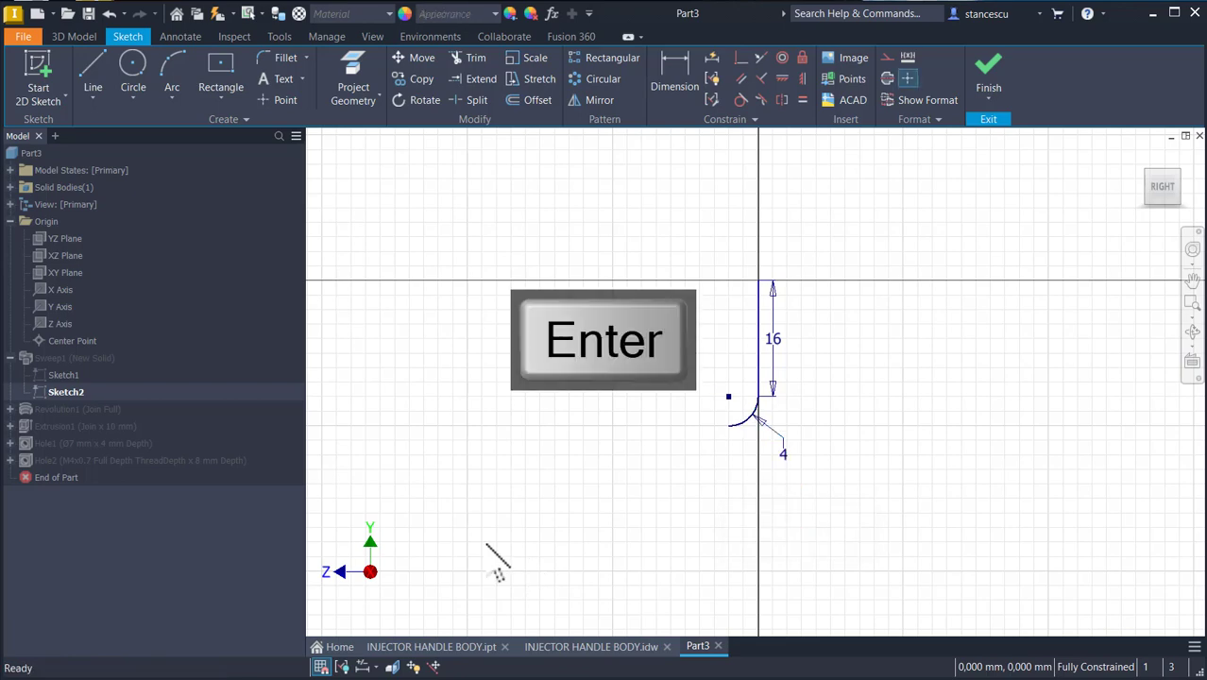
{"action": "left_click", "coordinate": [989, 74]}
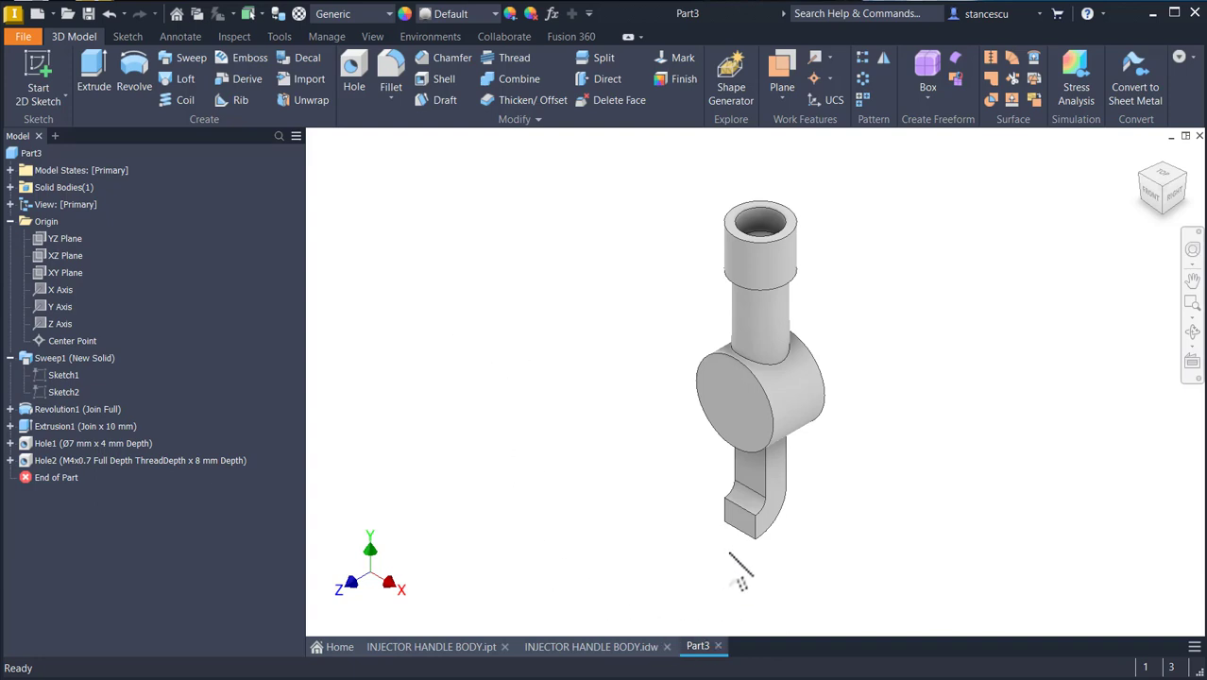
Start a sketch on the lower arm's front end face, slice the graphics and draw an 18 mm radius circle centred on the hub.
{"action": "left_click", "coordinate": [734, 517]}
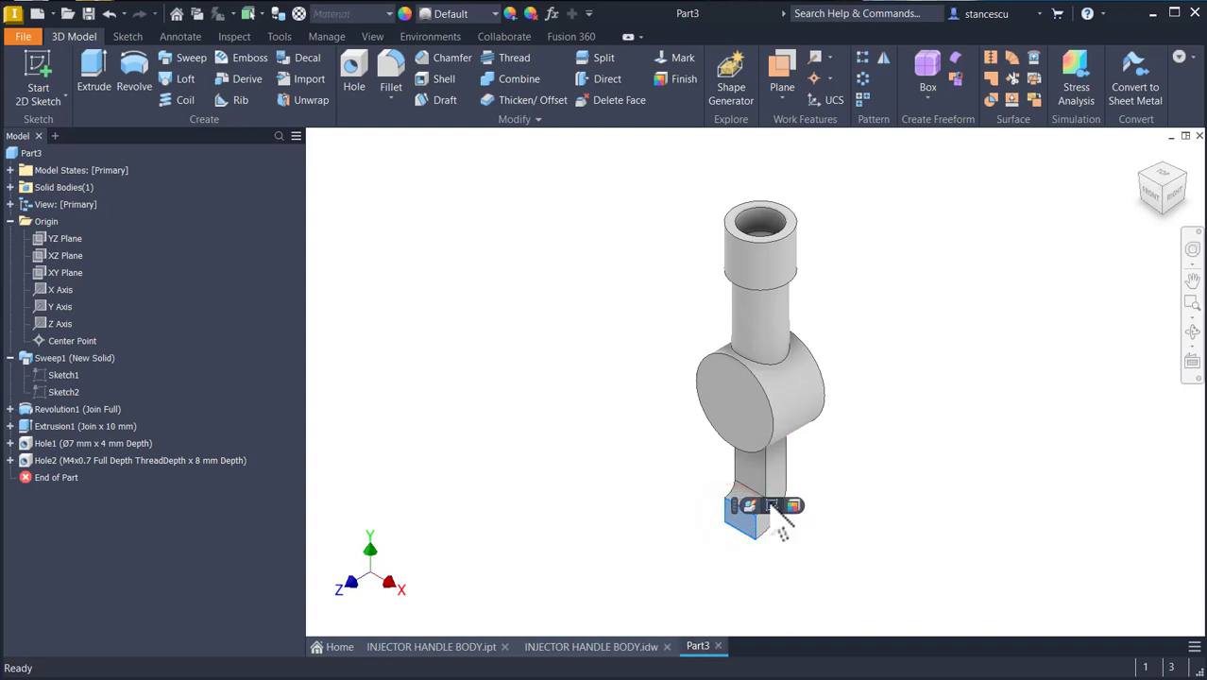
{"action": "left_click", "coordinate": [771, 505]}
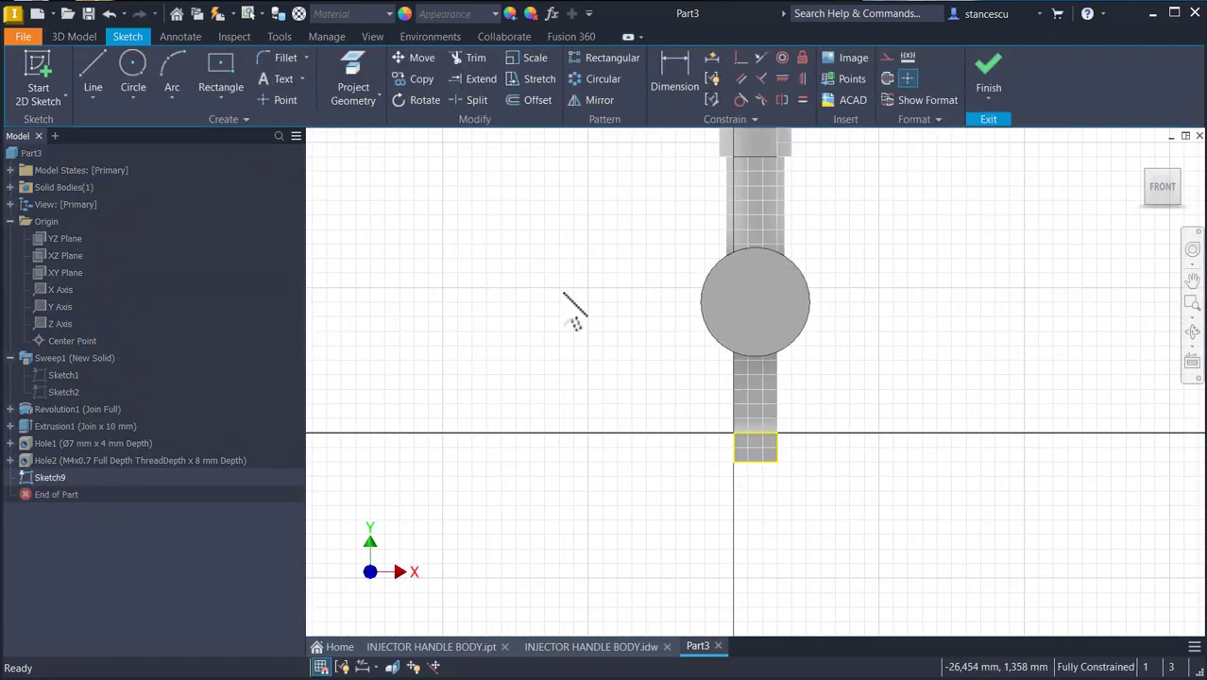
{"action": "key", "text": "F7"}
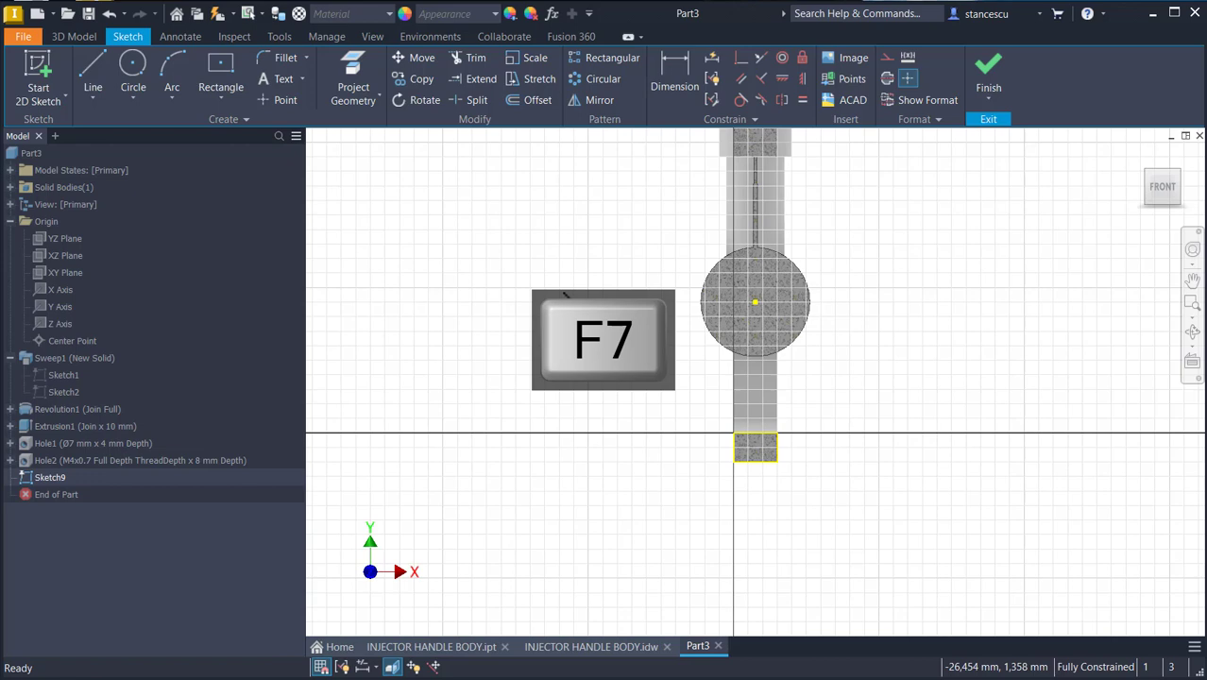
{"action": "left_click", "coordinate": [132, 74]}
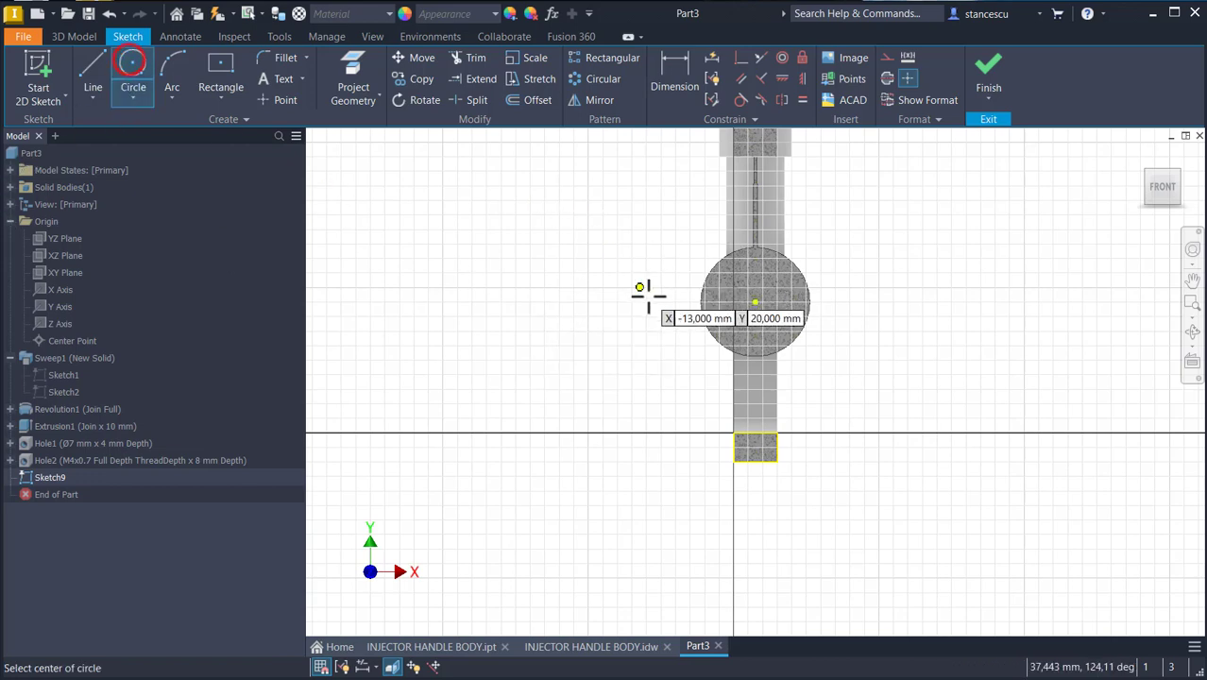
{"action": "left_click", "coordinate": [756, 302]}
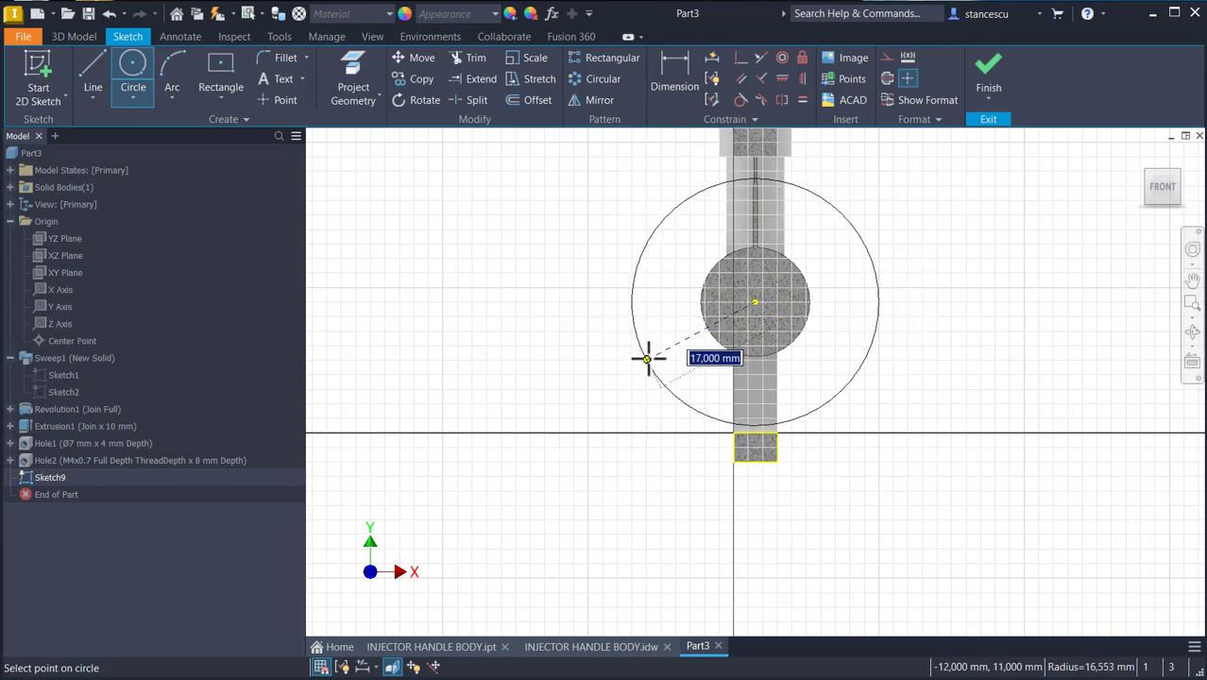
{"action": "type", "text": "1"}
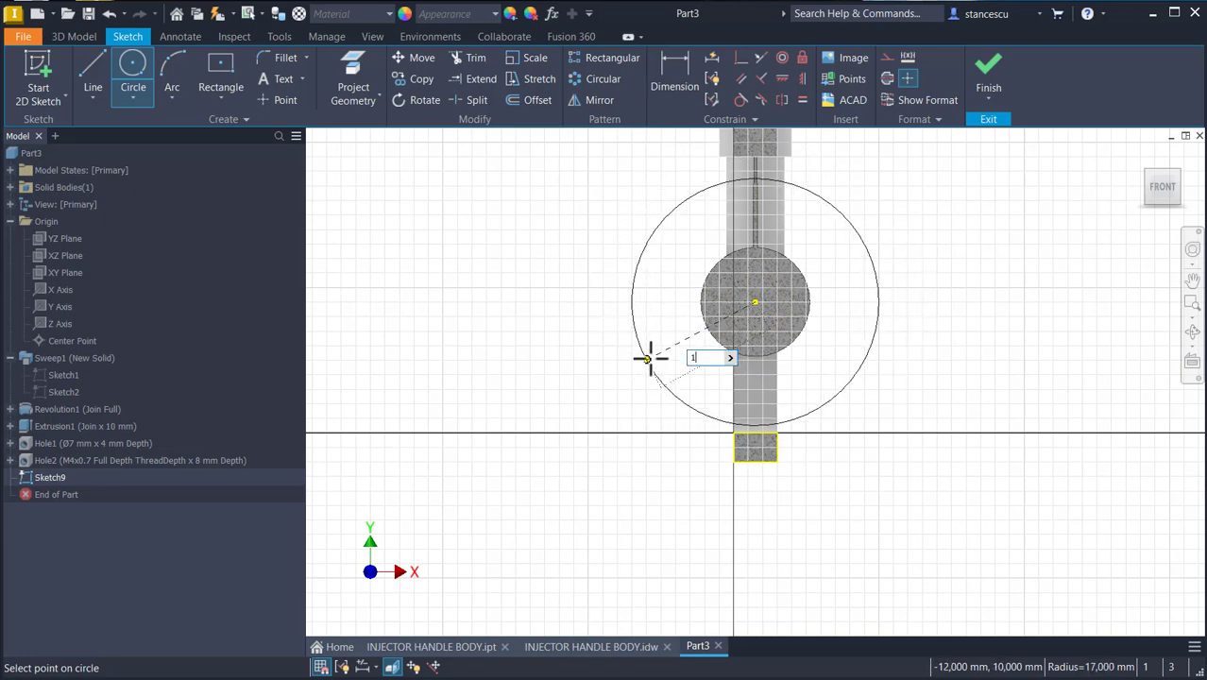
{"action": "type", "text": "8"}
{"action": "key", "text": "Return"}
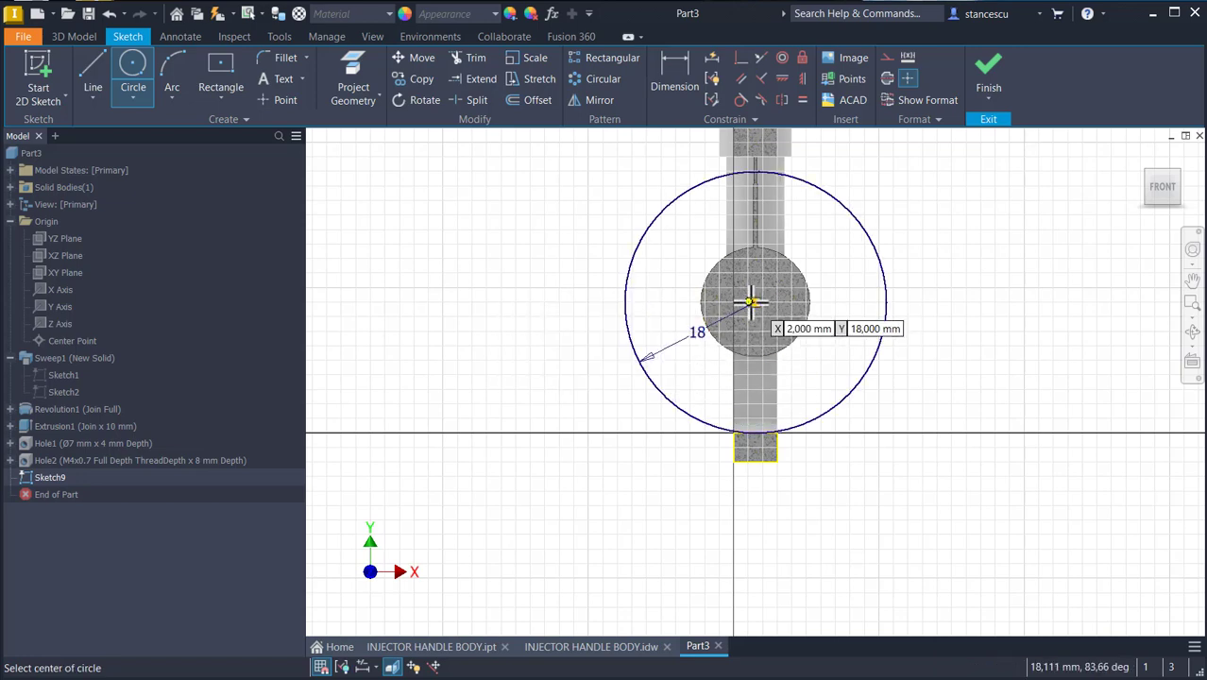
Draw a larger circle concentric with the 18 mm radius circle and set the radial gap between them to 7 mm.
{"action": "left_click", "coordinate": [753, 302]}
{"action": "left_click", "coordinate": [903, 395]}
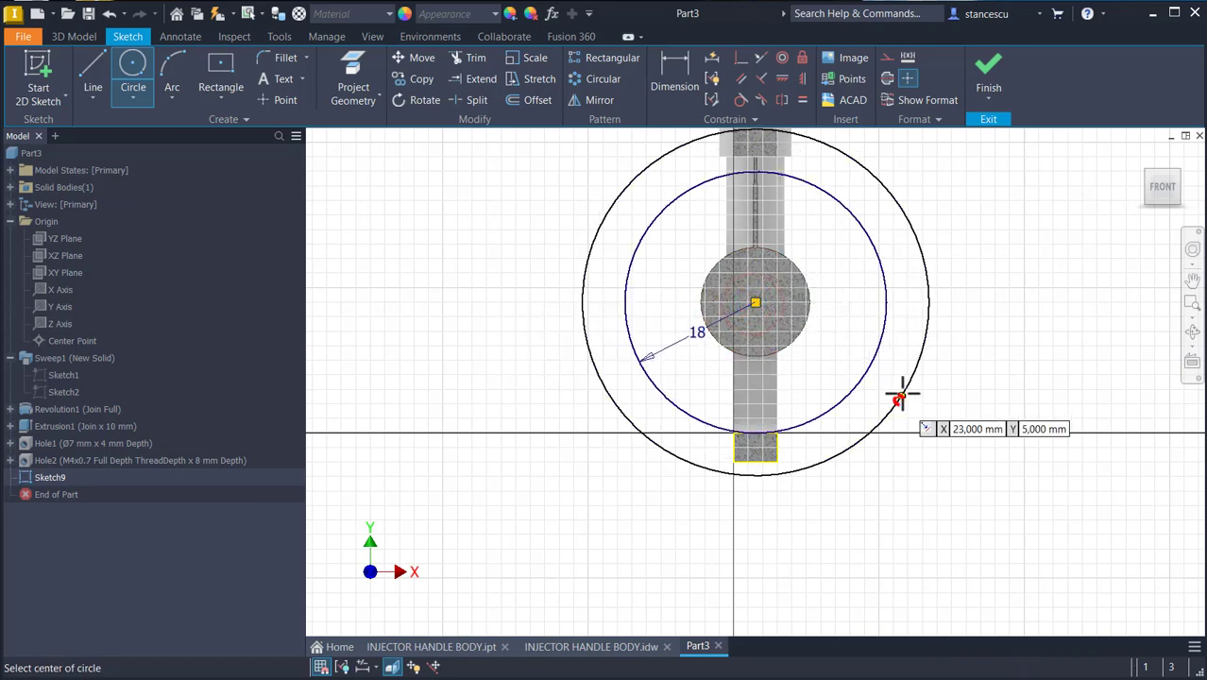
{"action": "left_click", "coordinate": [673, 70]}
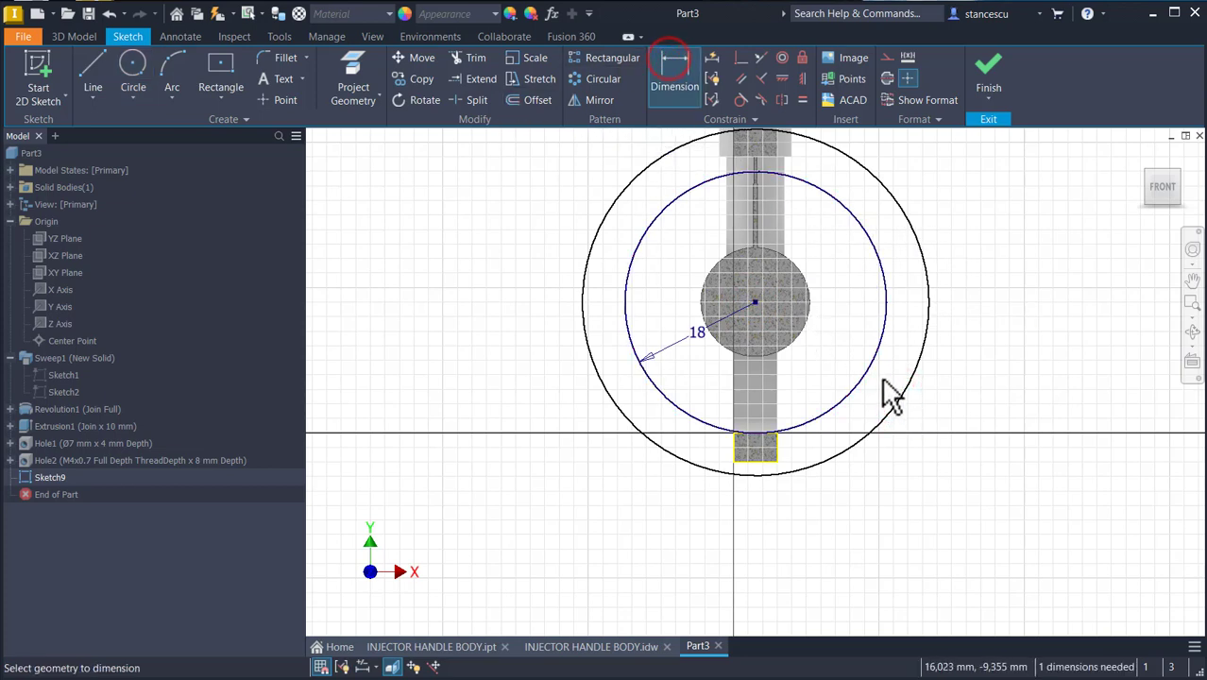
{"action": "left_click", "coordinate": [642, 369]}
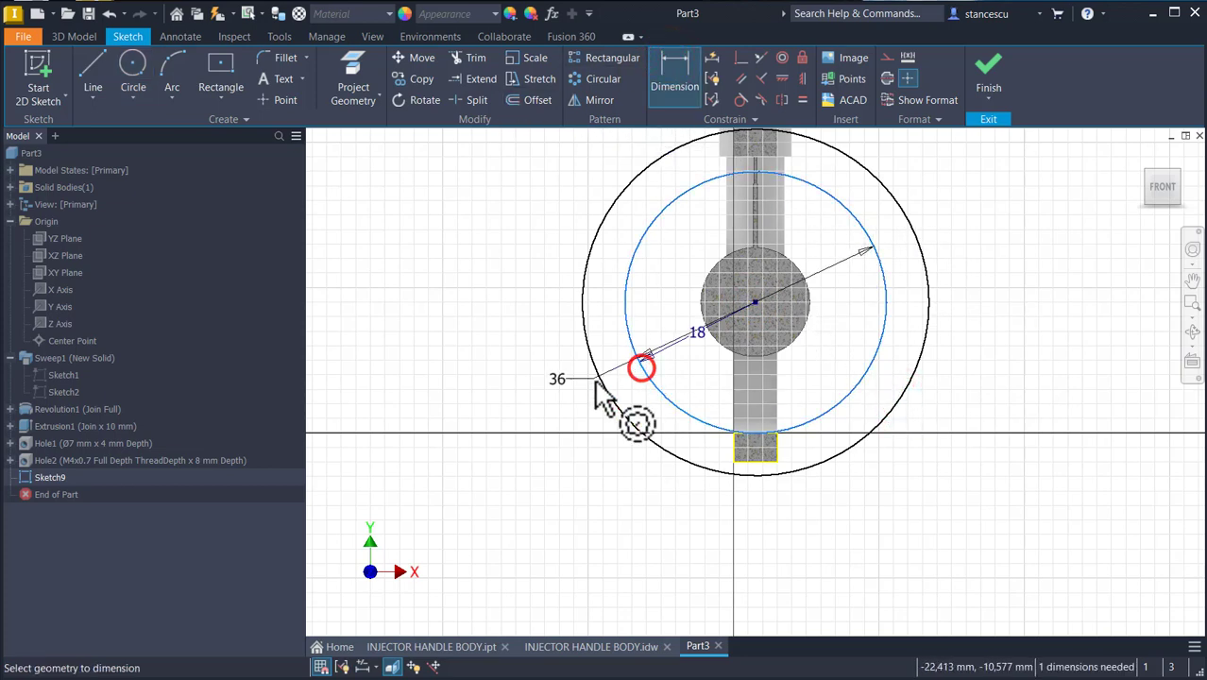
{"action": "left_click", "coordinate": [605, 394]}
{"action": "left_click", "coordinate": [543, 386]}
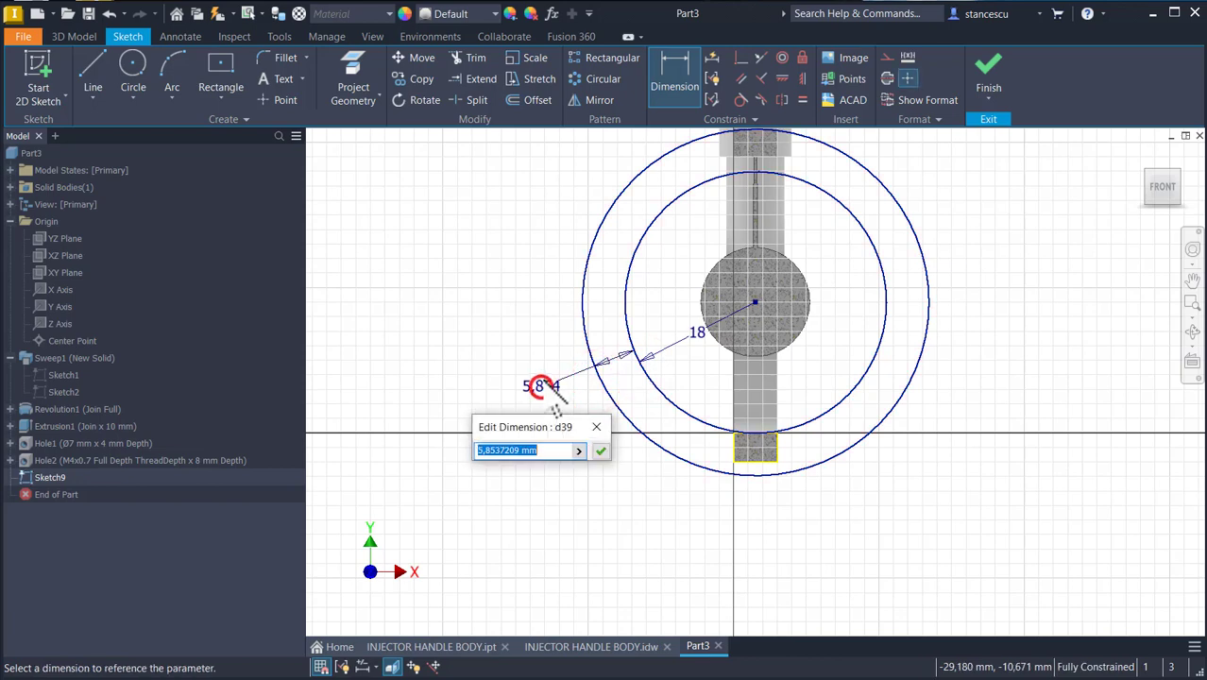
{"action": "type", "text": "7"}
{"action": "key", "text": "Return"}
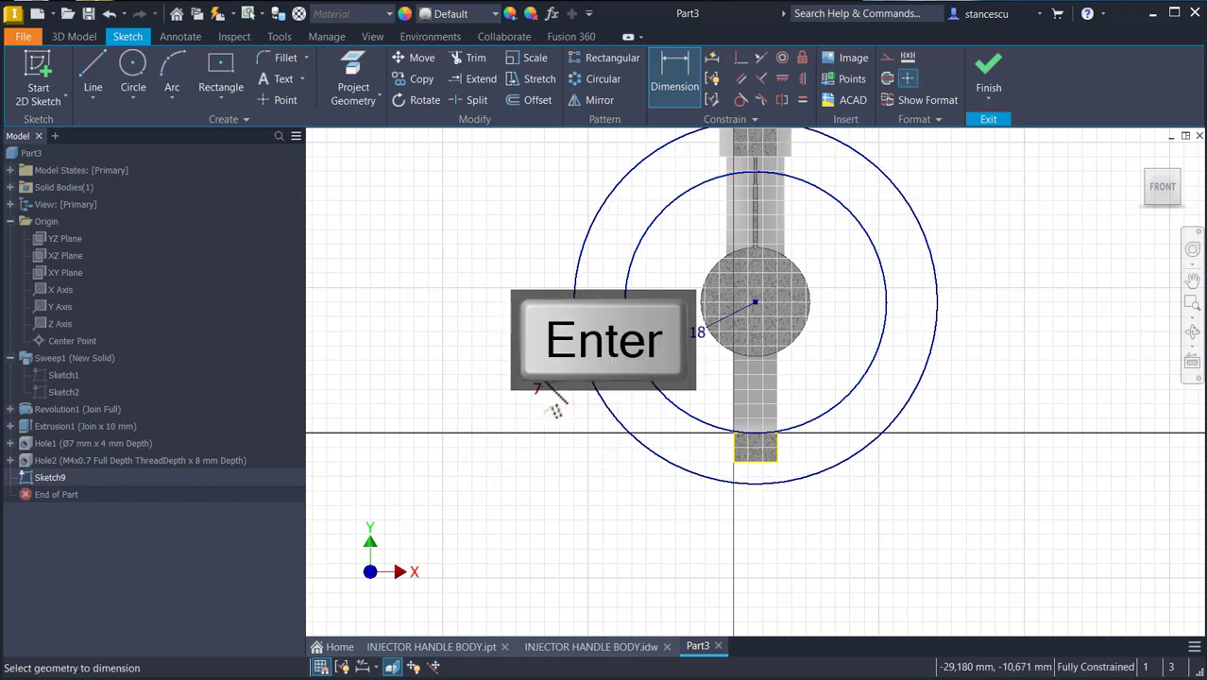
Draw two lines from the hub centre to the outer circle, one toward the lower left and one toward the lower right.
{"action": "left_click", "coordinate": [94, 73]}
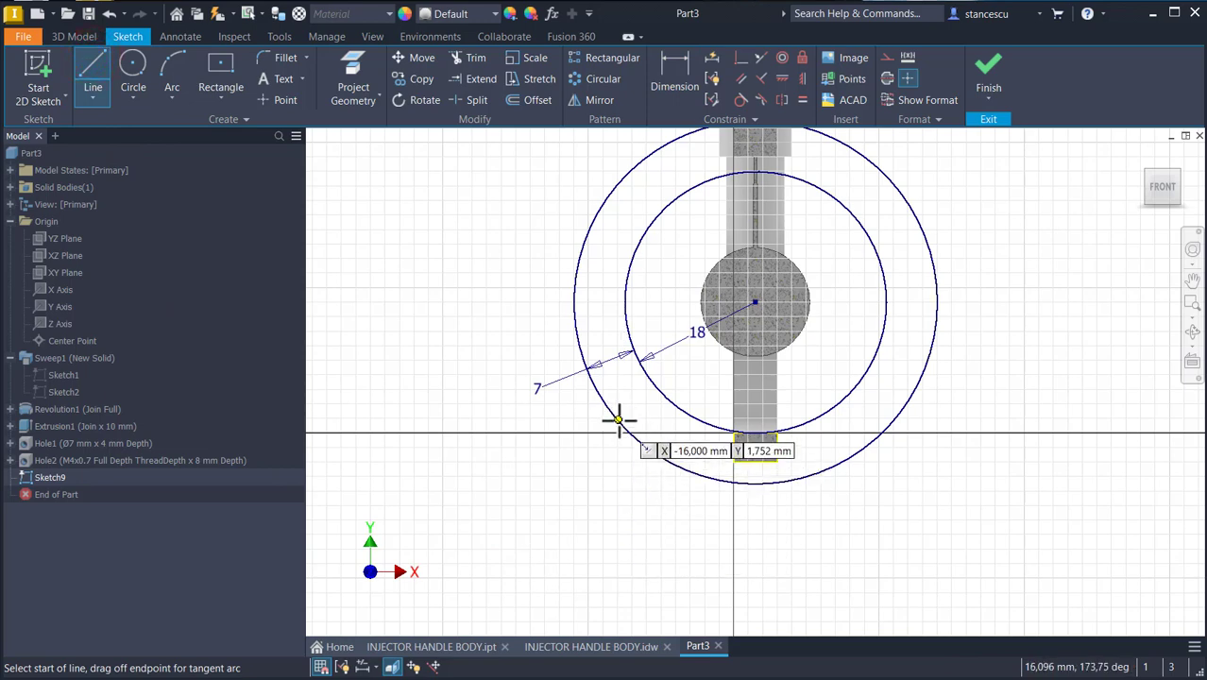
{"action": "left_click", "coordinate": [613, 409]}
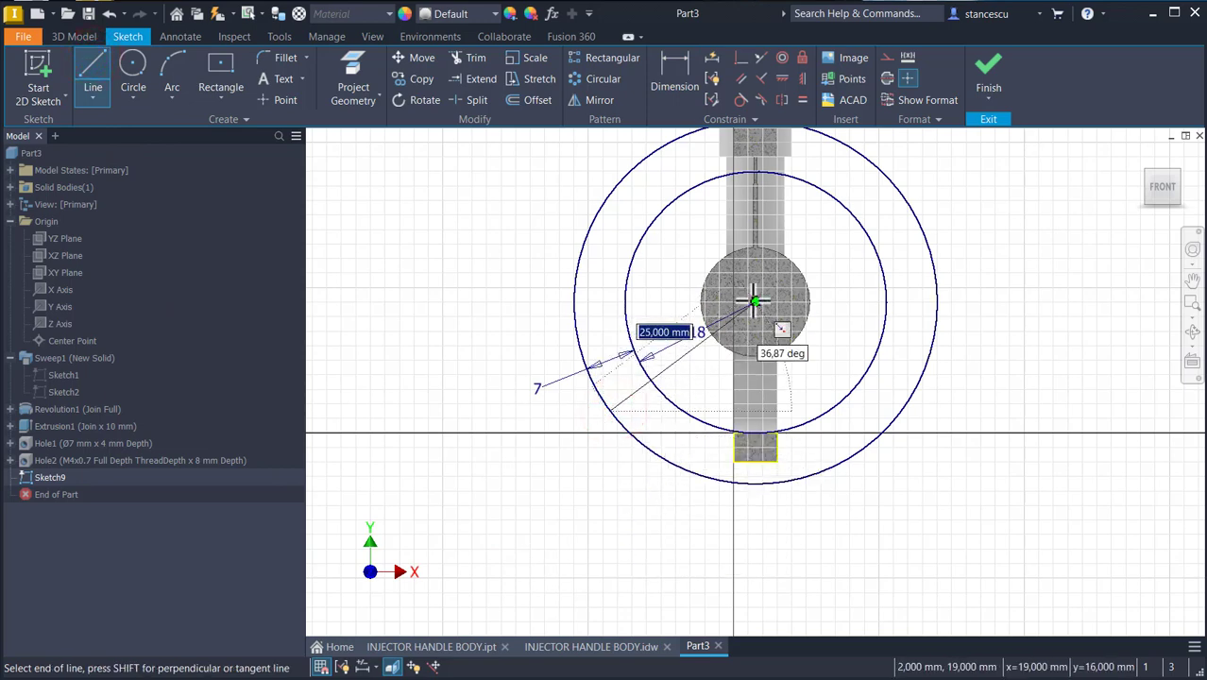
{"action": "left_click", "coordinate": [754, 301]}
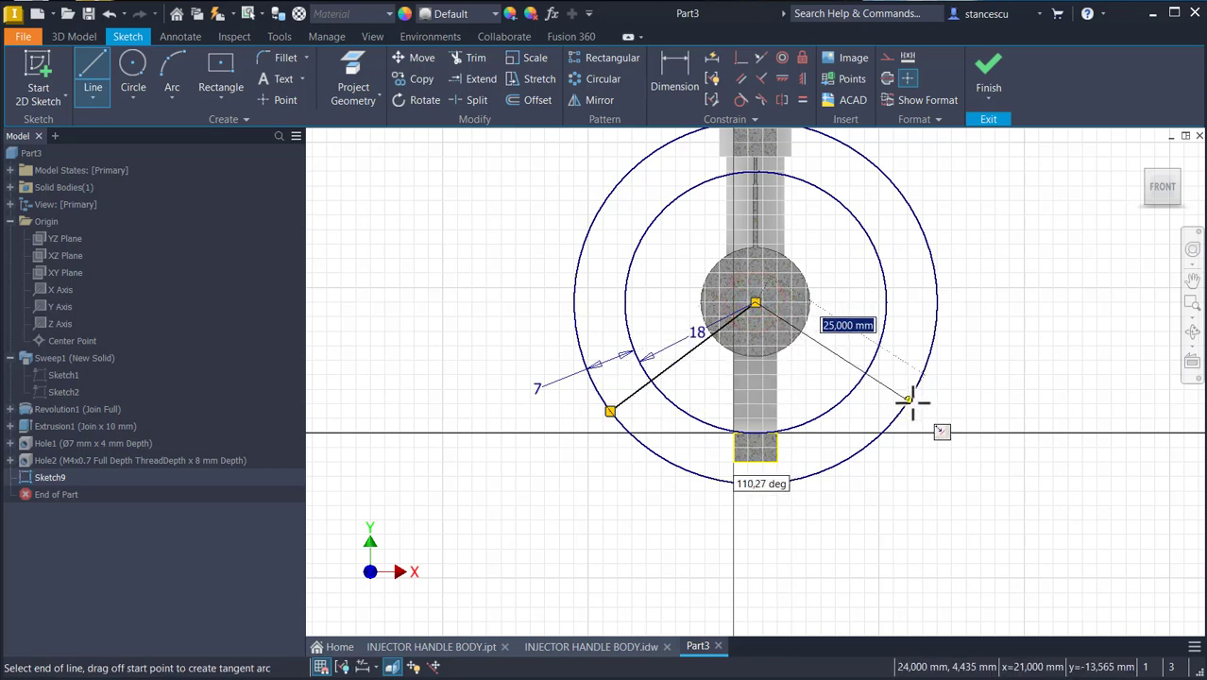
{"action": "double_click", "coordinate": [908, 400]}
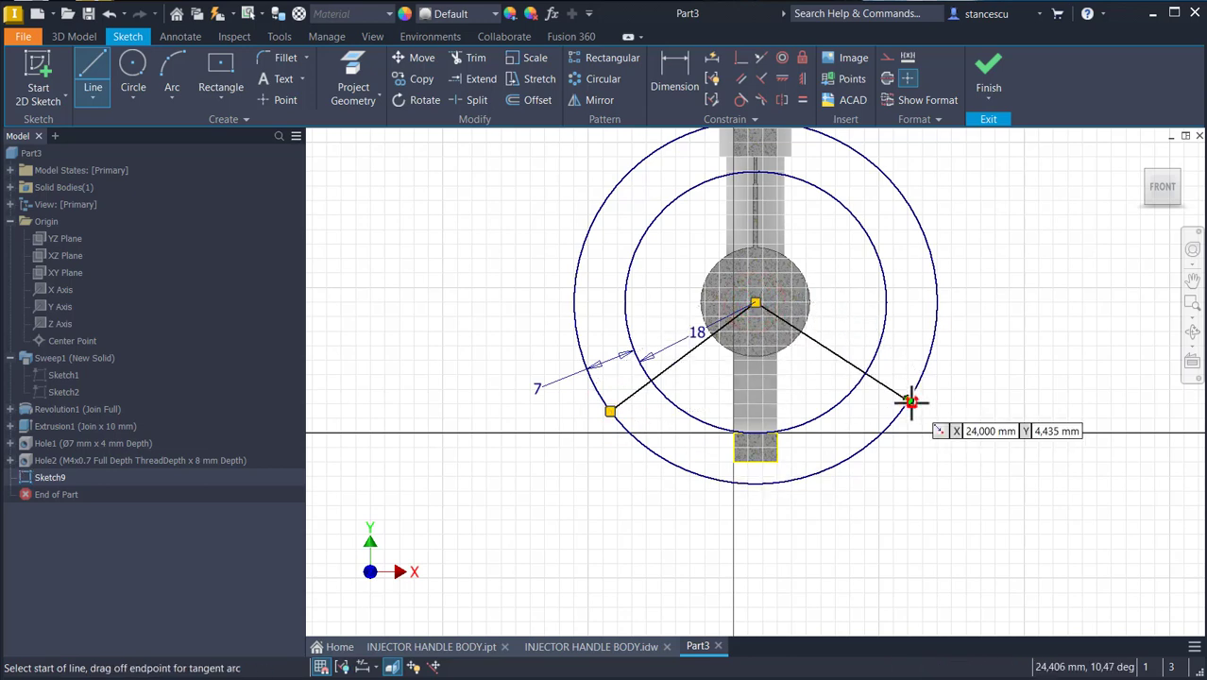
Dimension the horizontal distance between the outer ends of the two radial lines as 40 mm.
{"action": "left_click", "coordinate": [673, 83]}
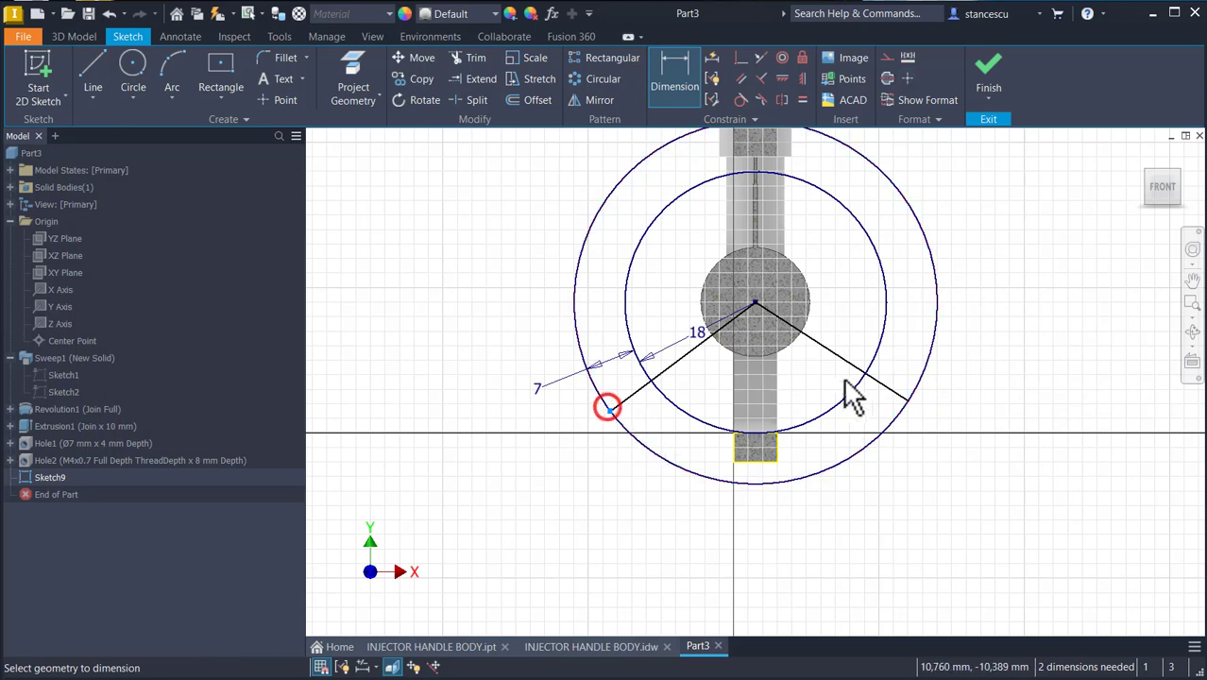
{"action": "left_click", "coordinate": [902, 406]}
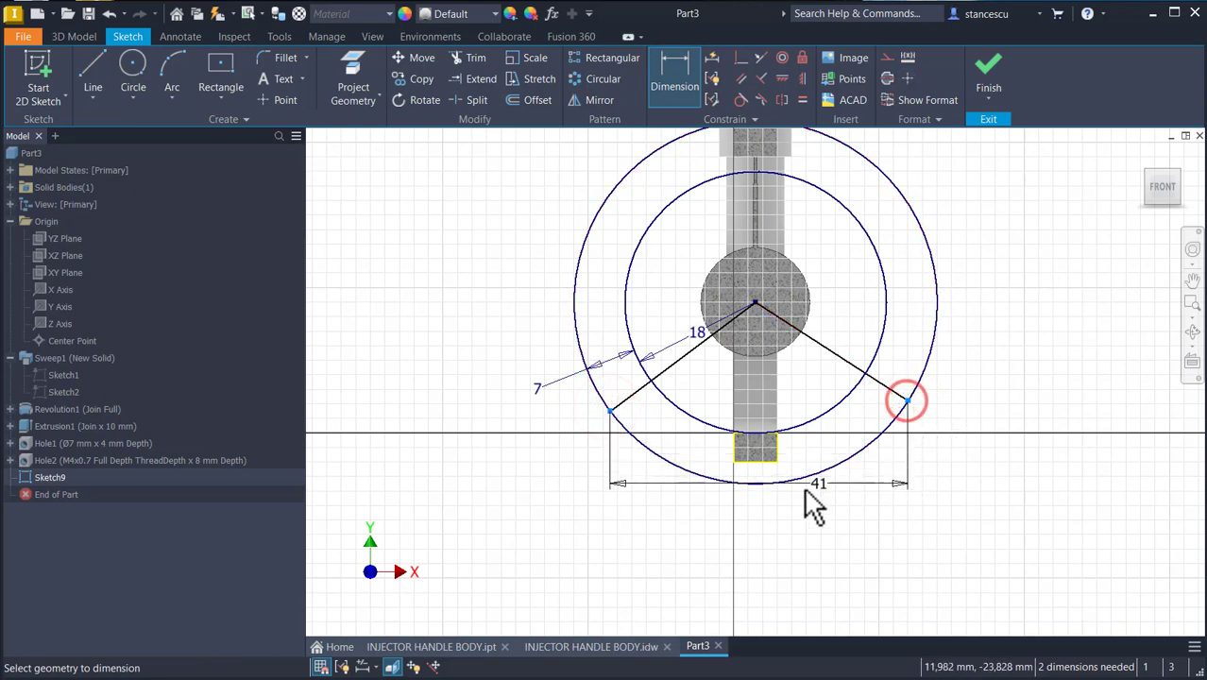
{"action": "left_click", "coordinate": [768, 552]}
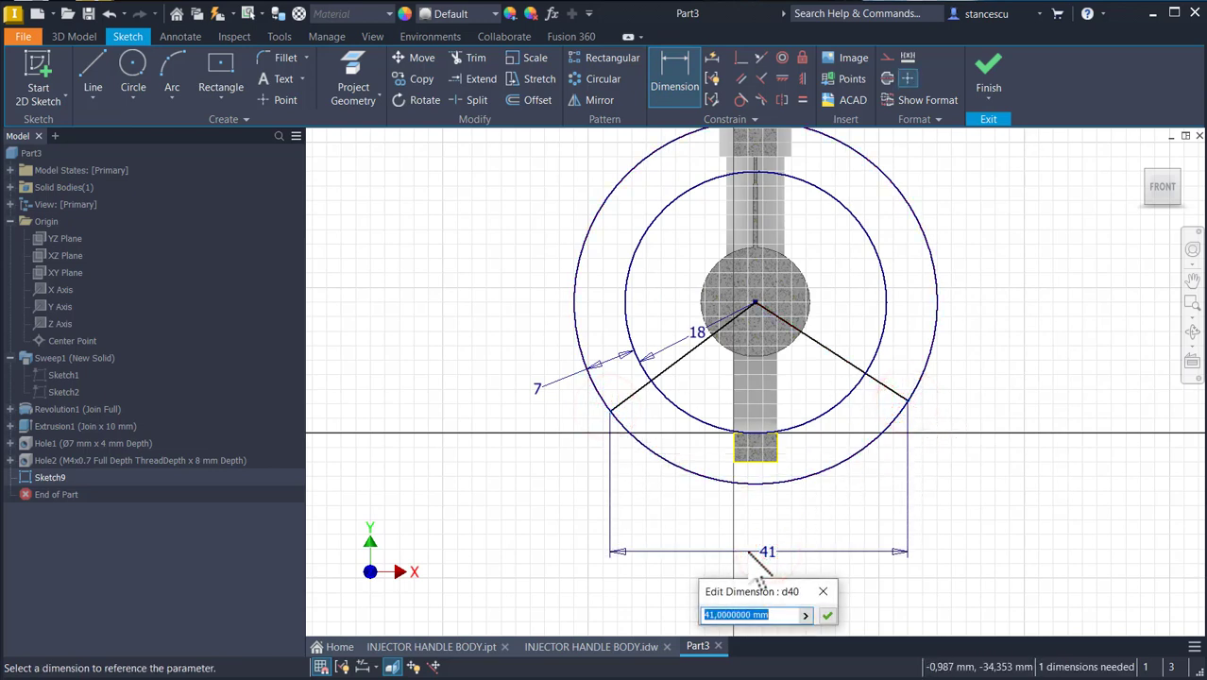
{"action": "type", "text": "40"}
{"action": "key", "text": "Return"}
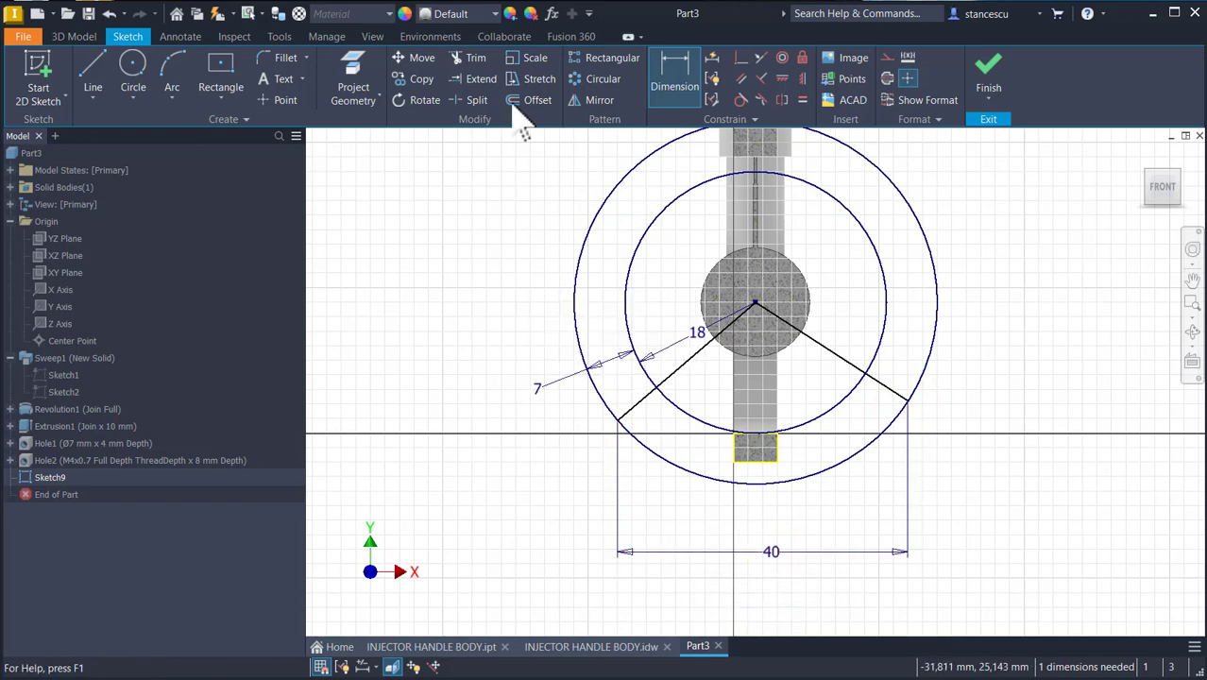
Trim away the upper portions of both circles so only the arcs between the two radial lines remain.
{"action": "left_click", "coordinate": [476, 53]}
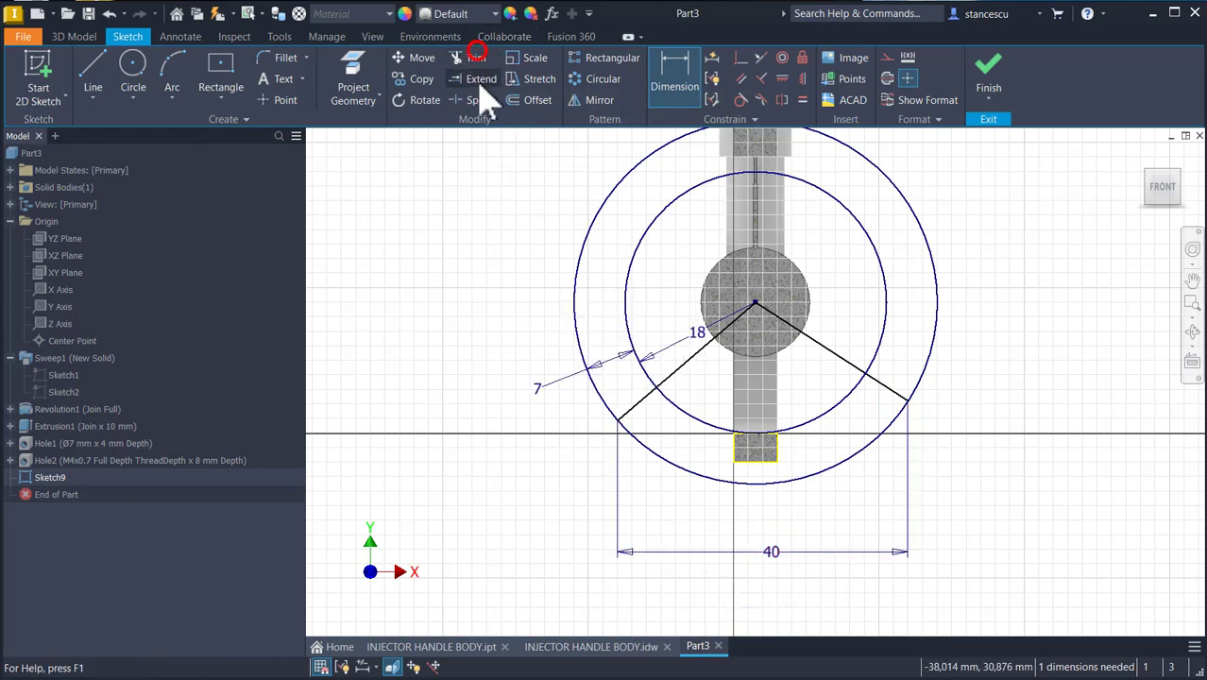
{"action": "left_click", "coordinate": [688, 257]}
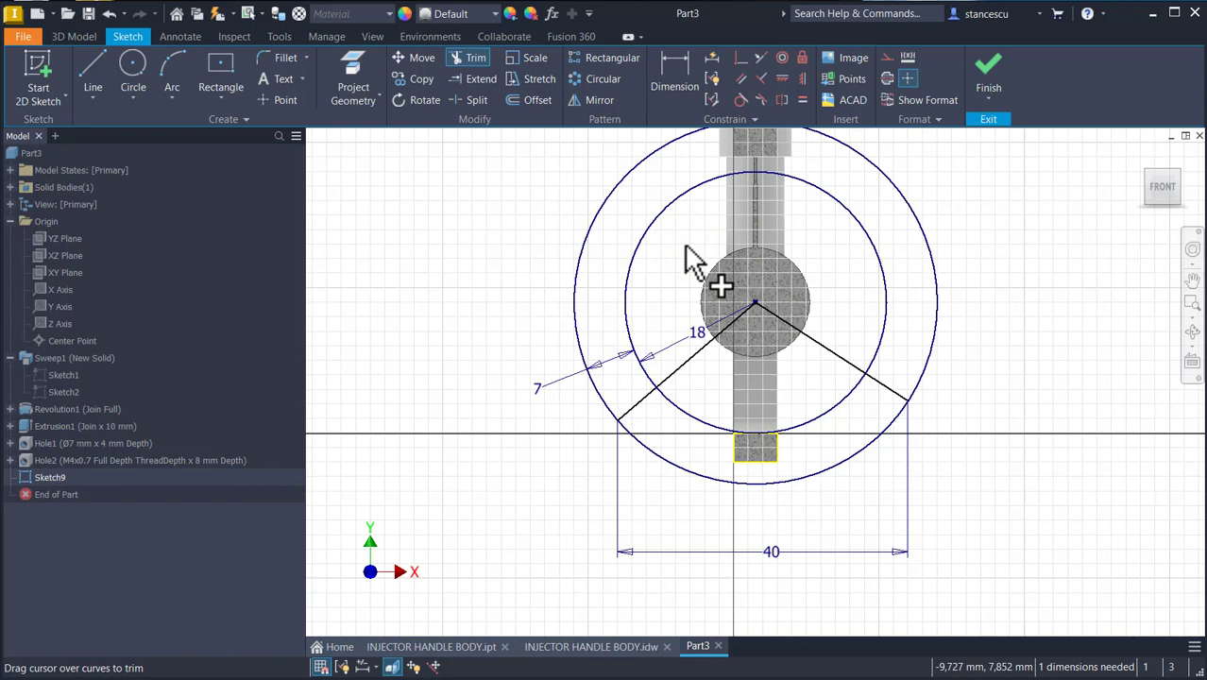
{"action": "mouse_move", "coordinate": [688, 251]}
{"action": "left_mouse_down"}
{"action": "mouse_move", "coordinate": [696, 274]}
{"action": "mouse_move", "coordinate": [578, 294]}
{"action": "mouse_move", "coordinate": [445, 354]}
{"action": "left_mouse_up"}
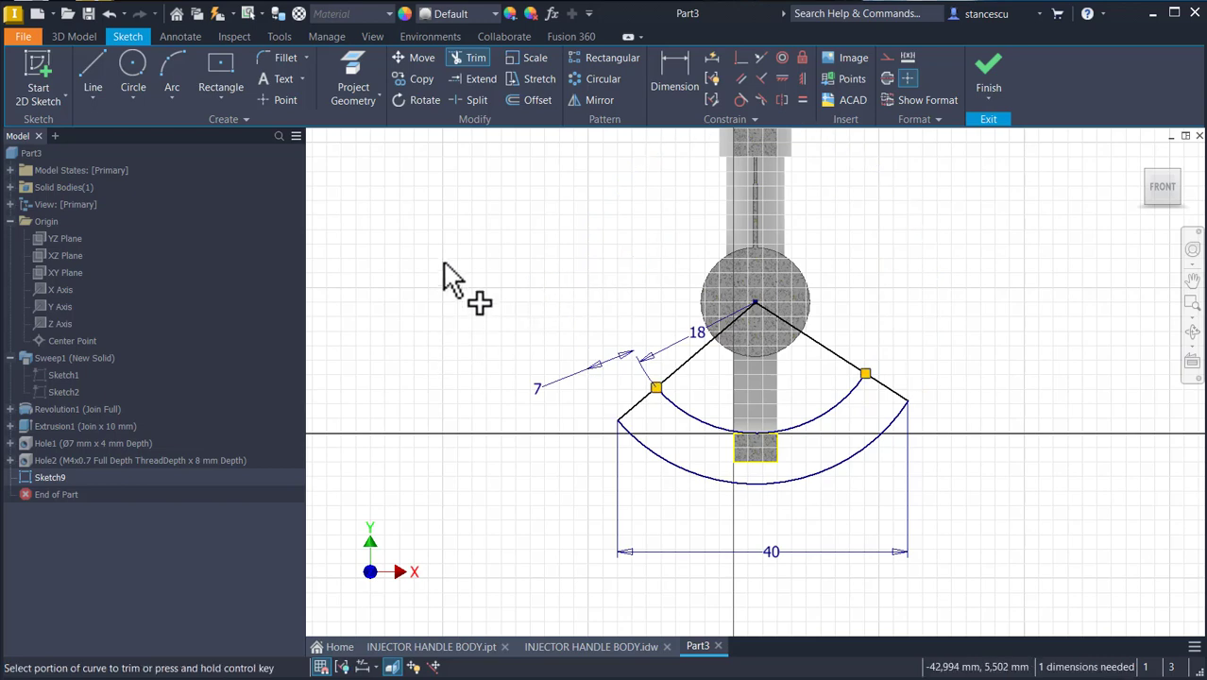
Constrain the outer arc's midpoint vertically to the hub centre so the foot profile is symmetric.
{"action": "left_click", "coordinate": [802, 80]}
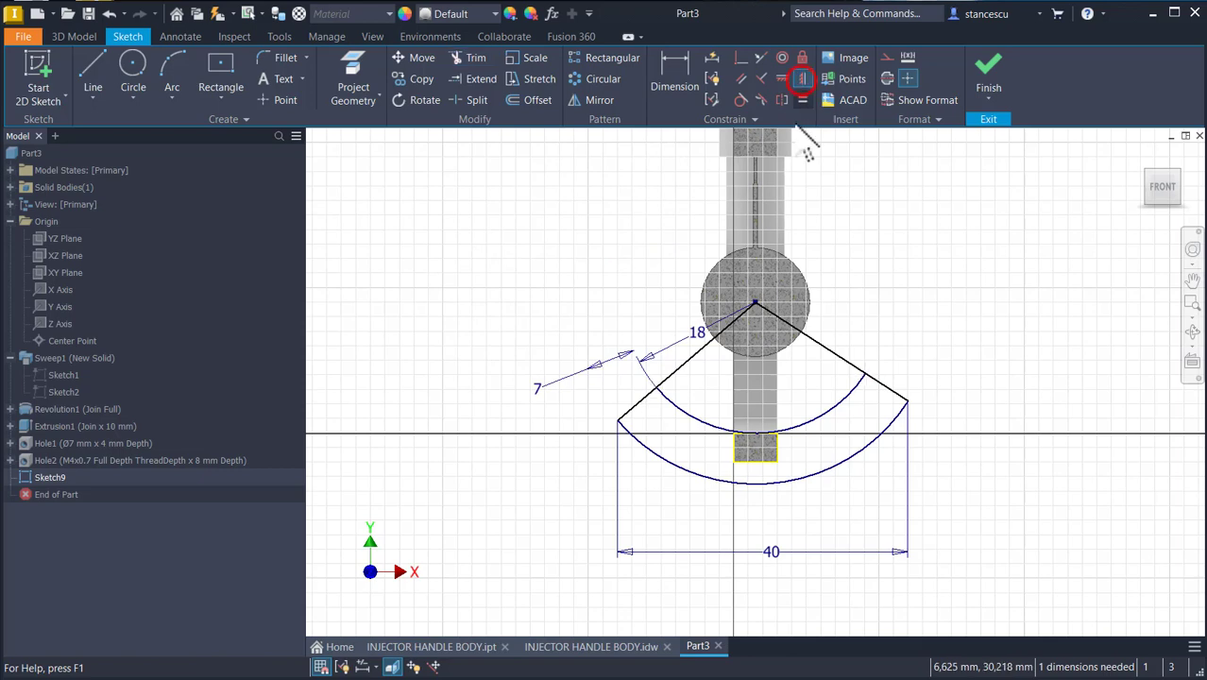
{"action": "left_click", "coordinate": [769, 483]}
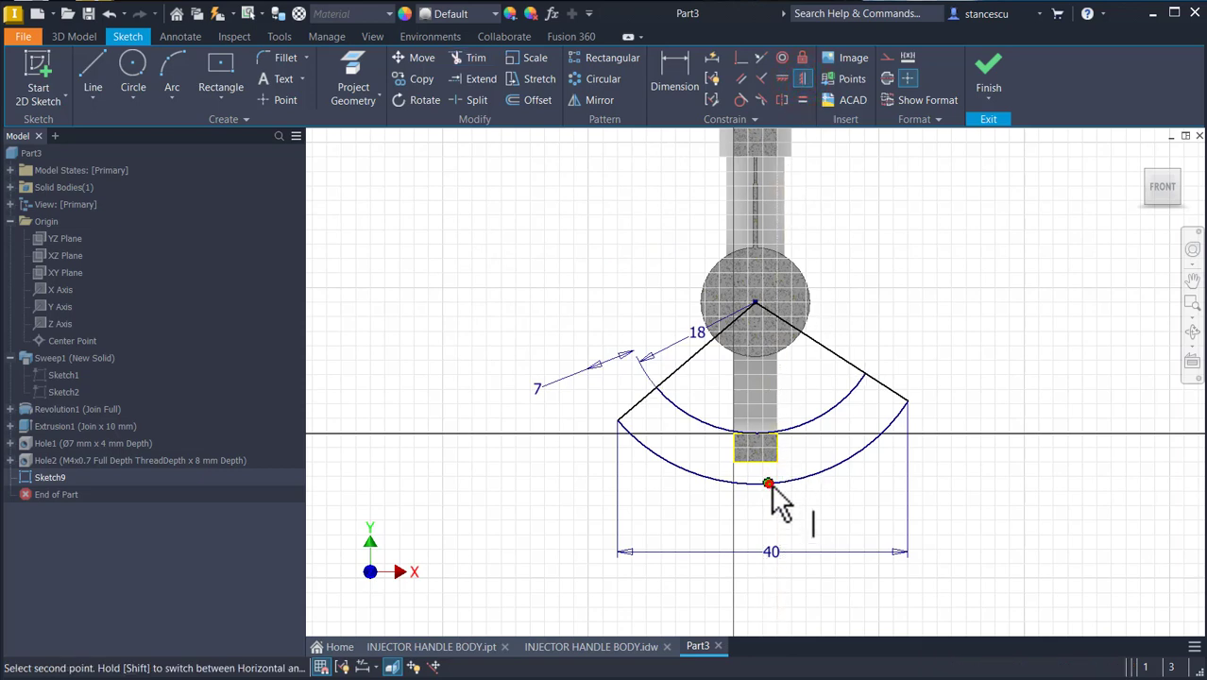
{"action": "left_click", "coordinate": [756, 304]}
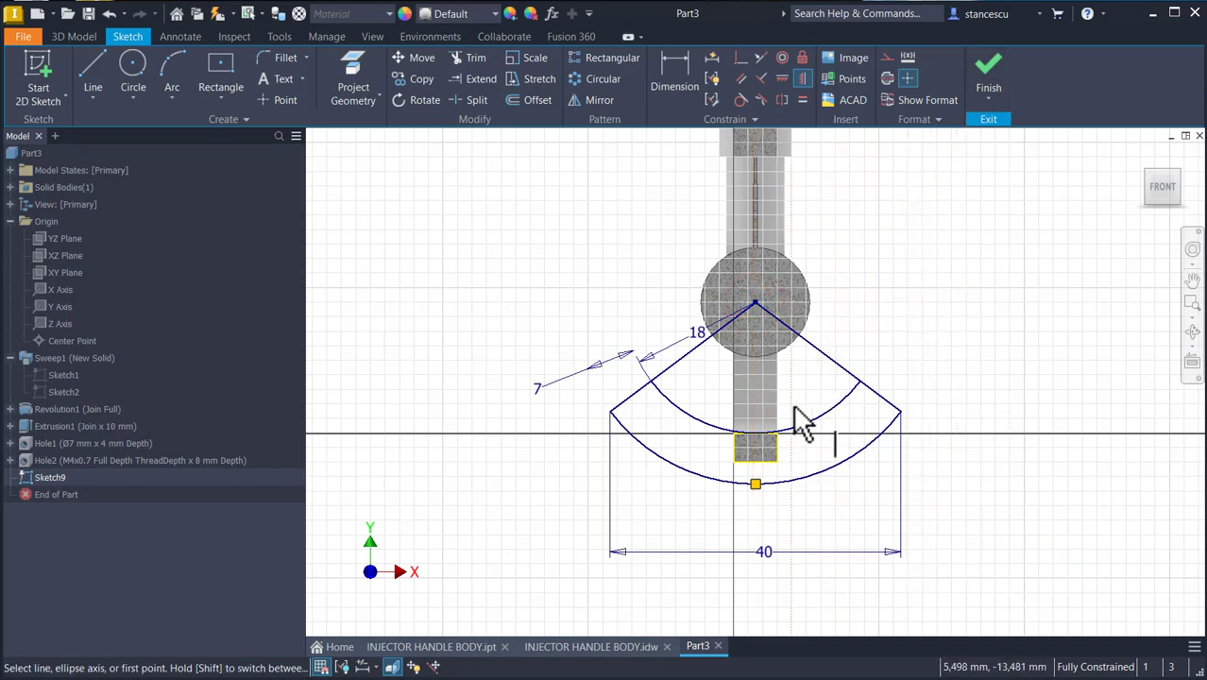
{"action": "scroll", "coordinate": [795, 424], "scroll_direction": "up", "scroll_amount": 3}
{"action": "key", "text": "Escape"}
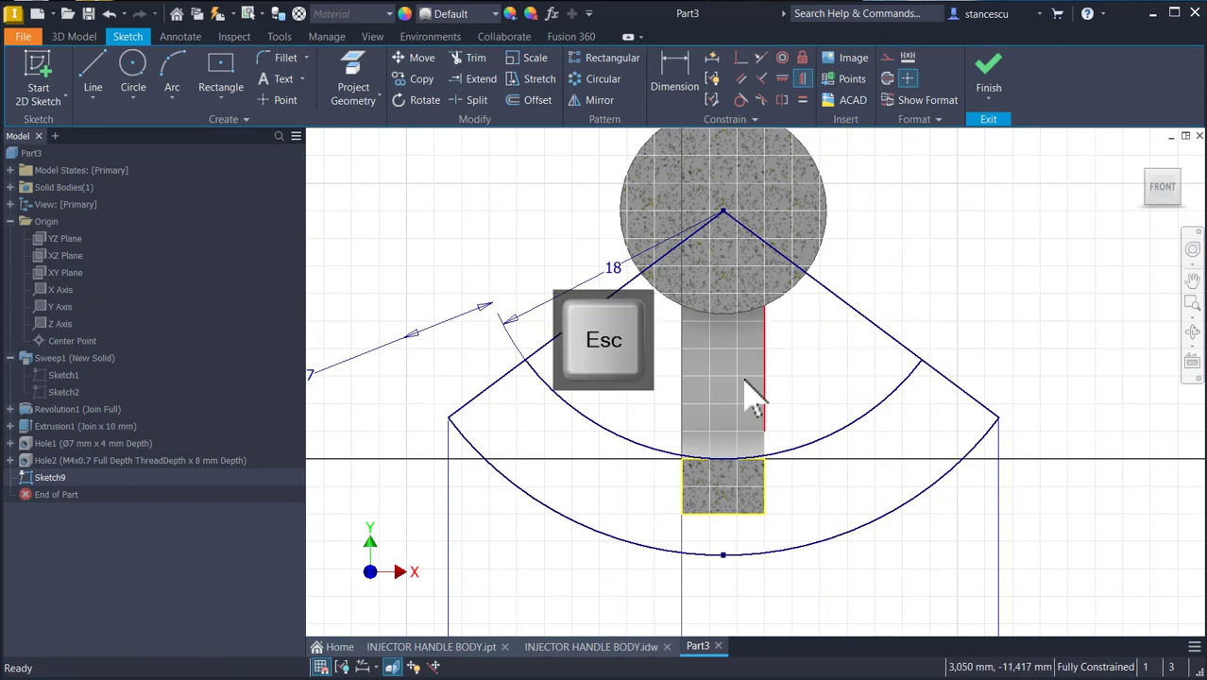
Convert the projected rectangle of the arm's end face to construction geometry and finish the sketch.
{"action": "mouse_move", "coordinate": [643, 403]}
{"action": "left_mouse_down"}
{"action": "mouse_move", "coordinate": [770, 556]}
{"action": "mouse_move", "coordinate": [782, 537]}
{"action": "left_mouse_up"}
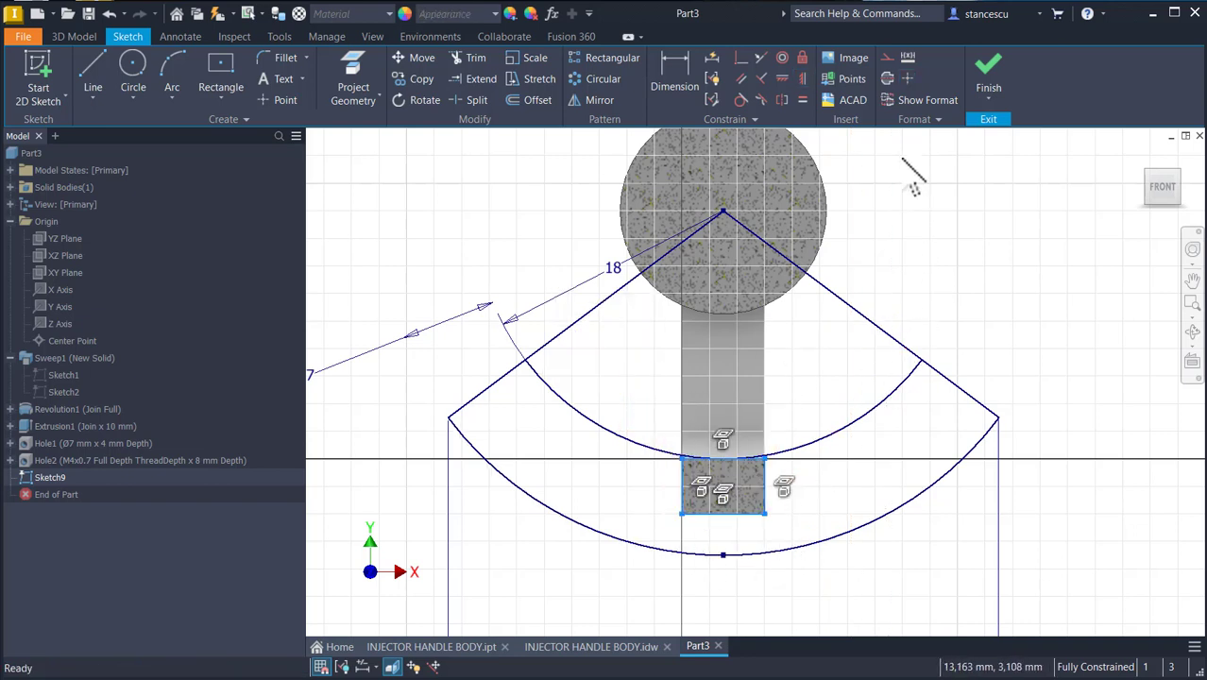
{"action": "left_click", "coordinate": [887, 58]}
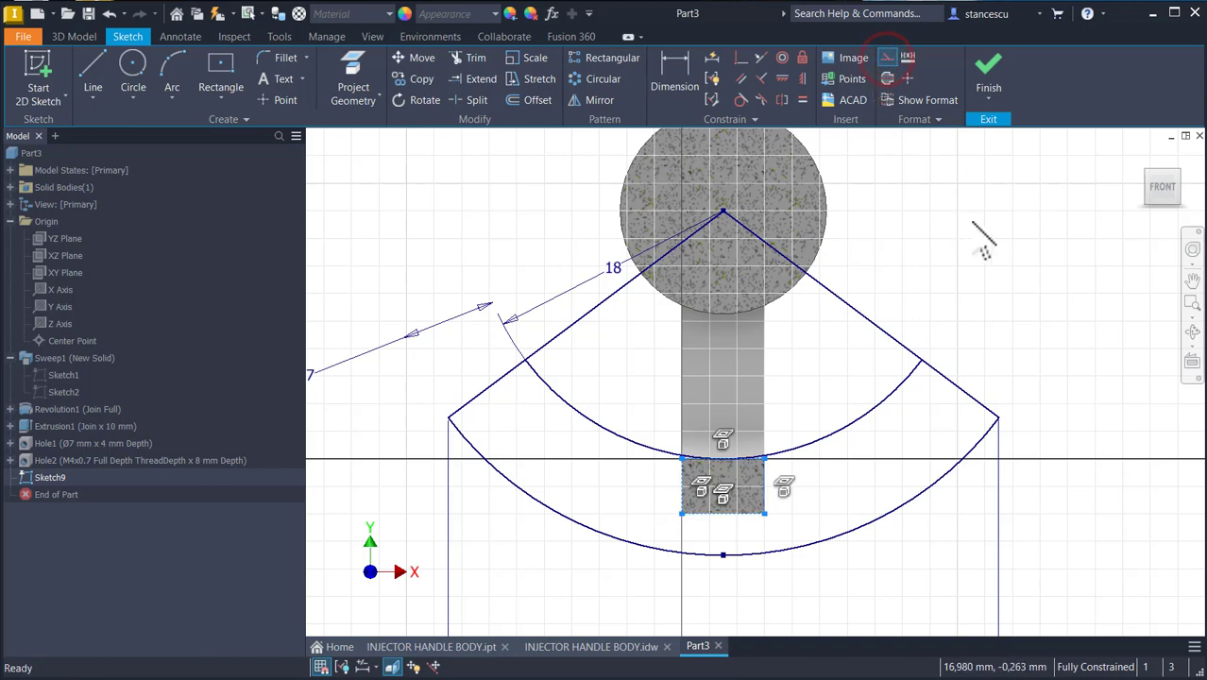
{"action": "left_click", "coordinate": [976, 227]}
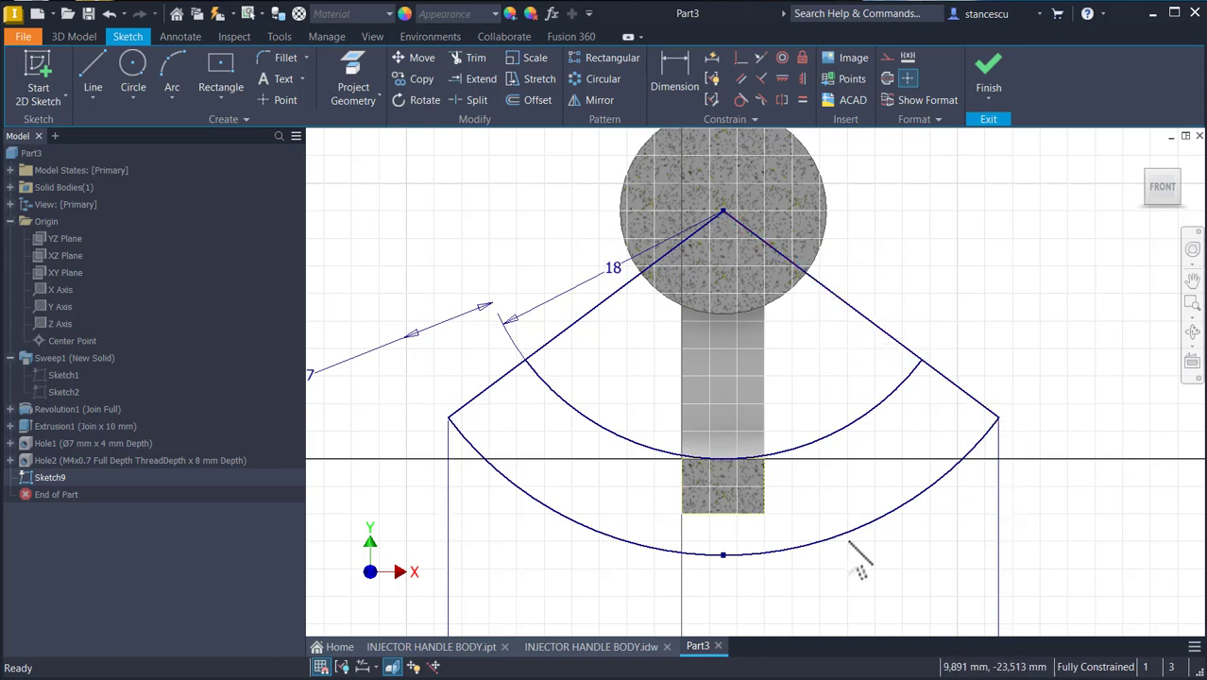
{"action": "key", "text": "l"}
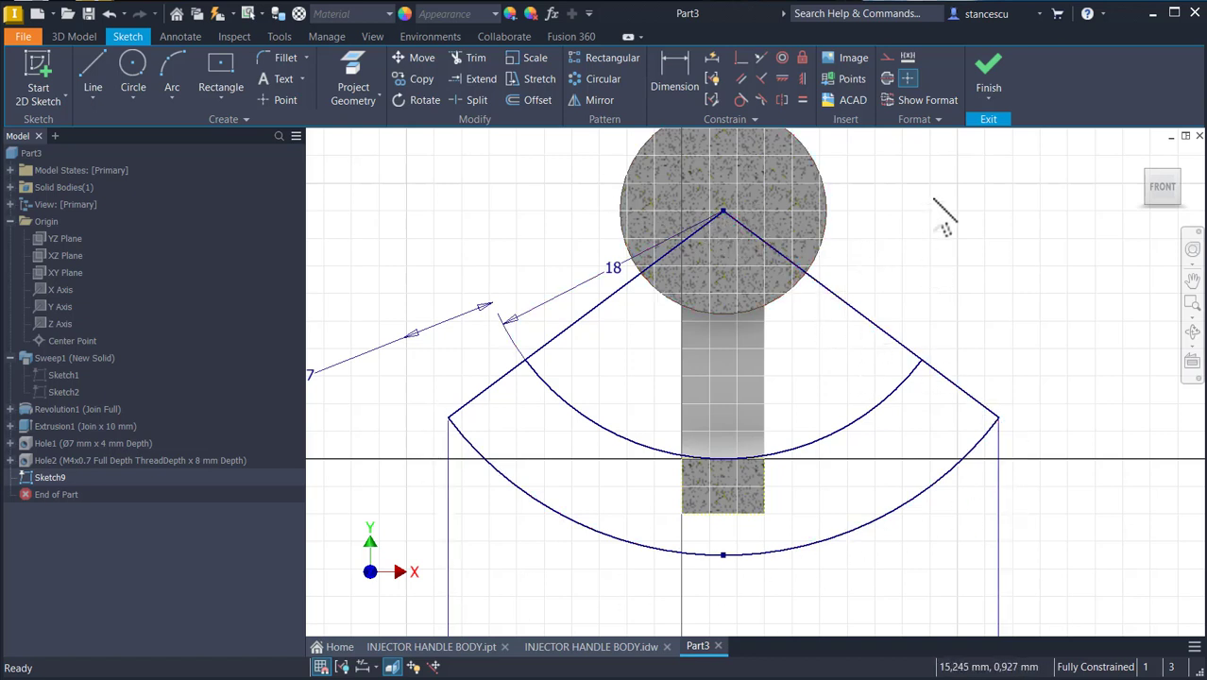
{"action": "left_click", "coordinate": [988, 90]}
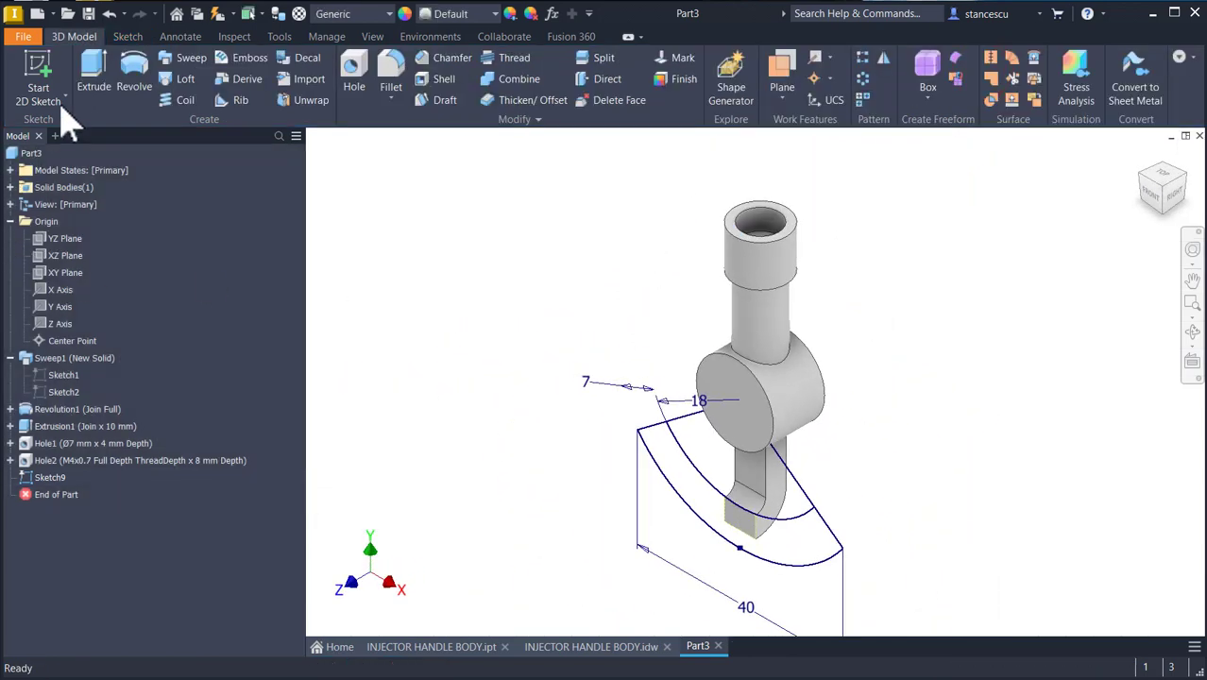
Extrude the curved band between the two arcs 3 mm forward, joined to the arm.
{"action": "left_click", "coordinate": [91, 84]}
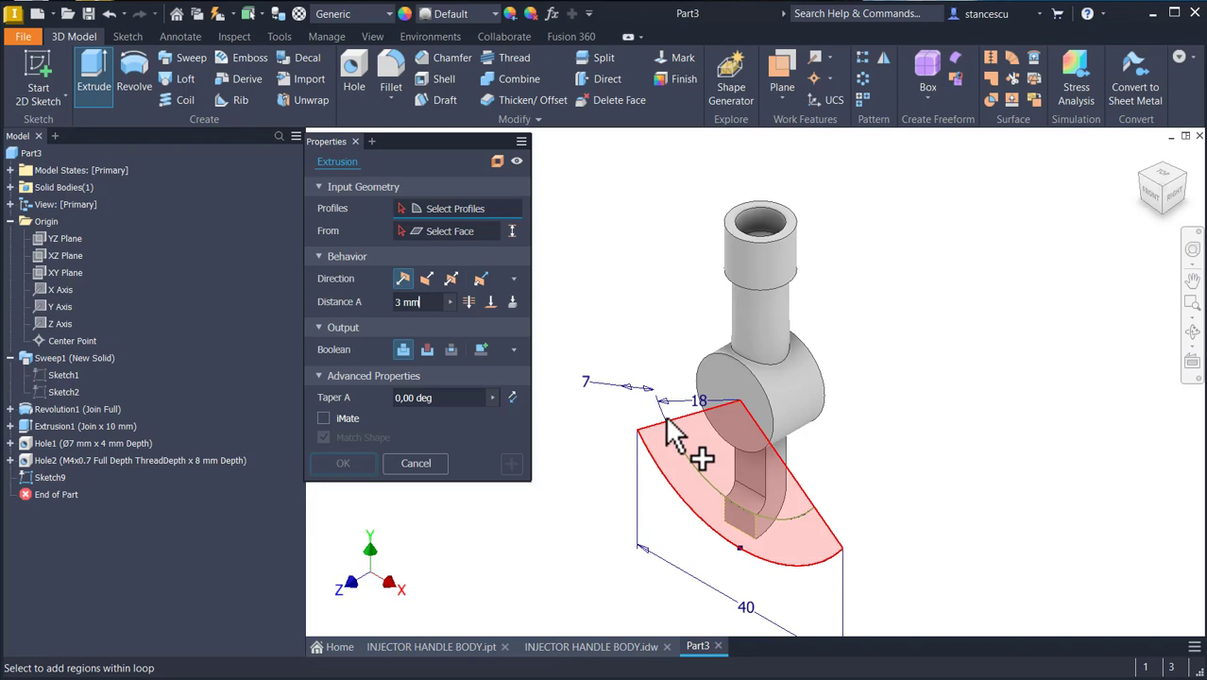
{"action": "left_click", "coordinate": [690, 489]}
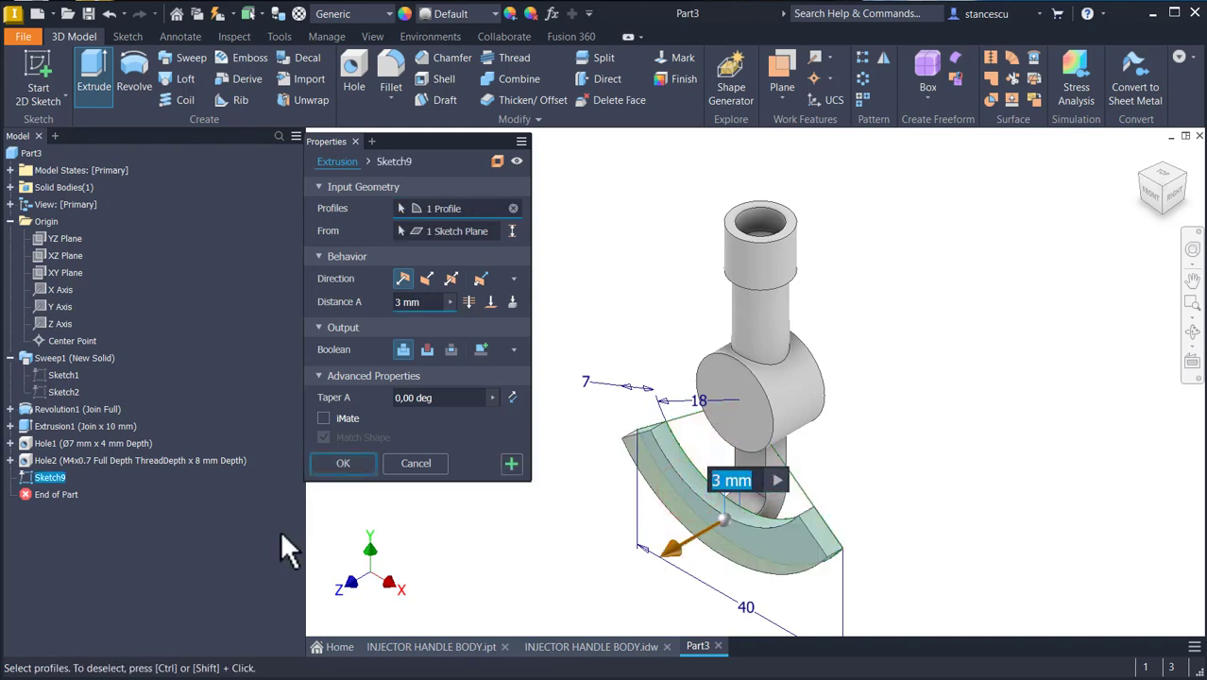
{"action": "left_click", "coordinate": [345, 466]}
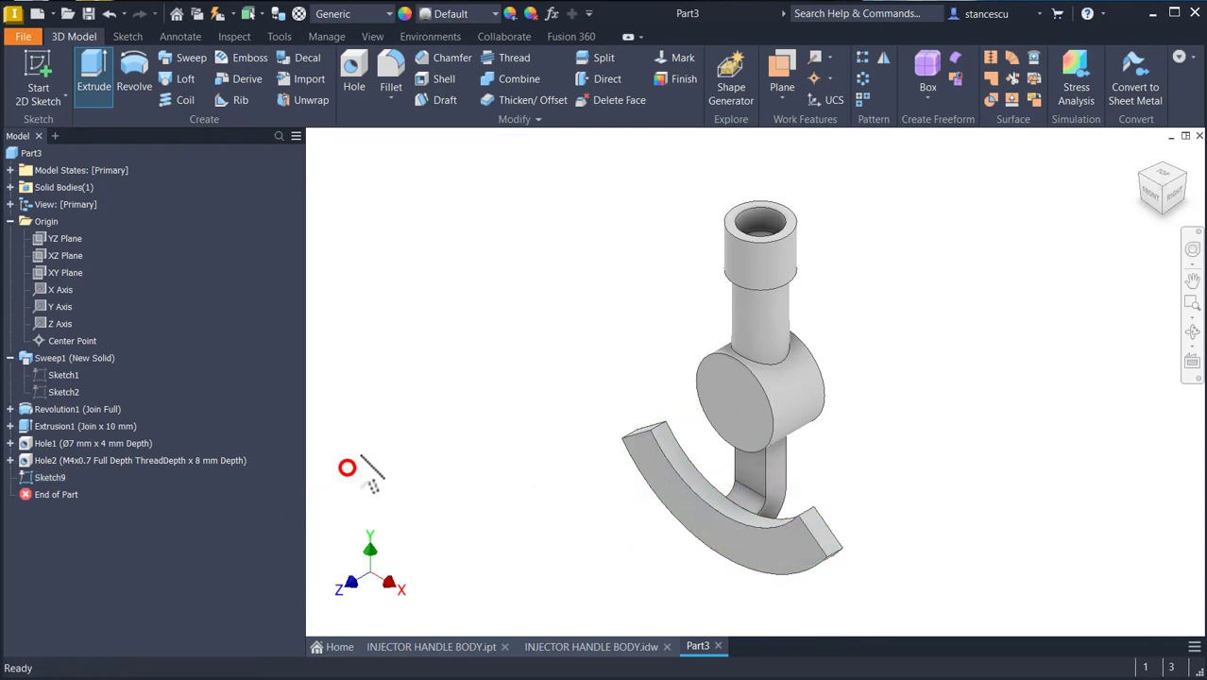
Check the hub's tapered bore in the injector handle body drawing and start a sliced-view sketch on the part's YZ plane.
{"action": "left_click", "coordinate": [615, 648]}
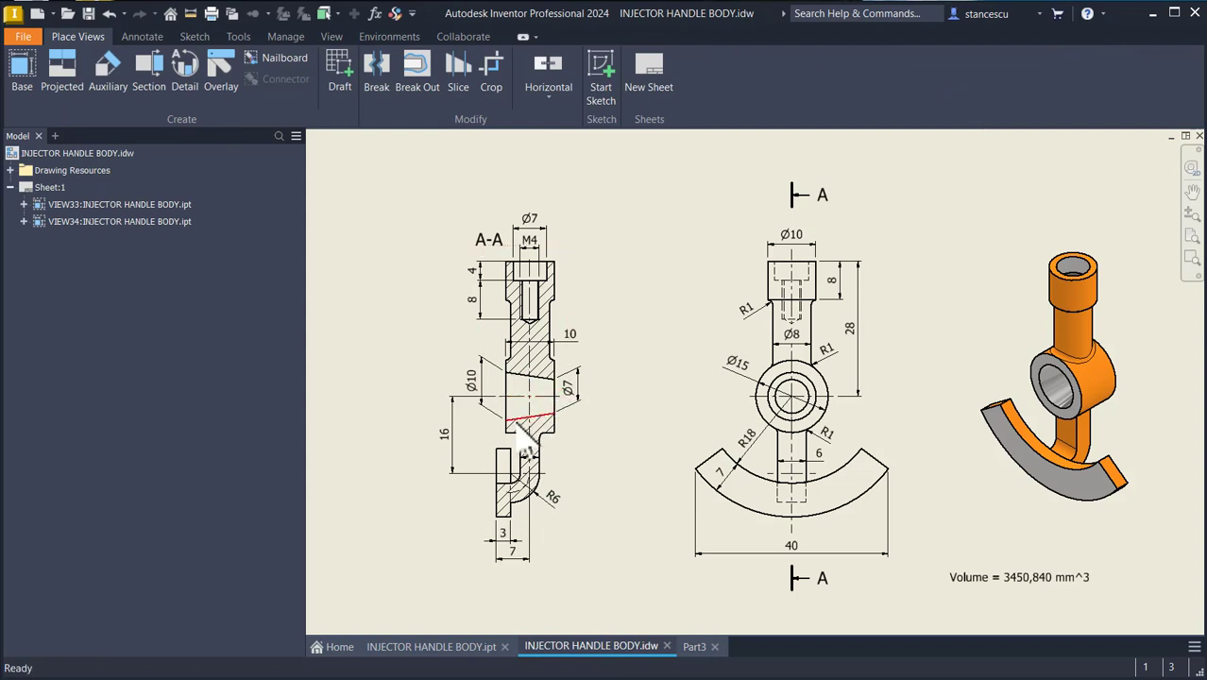
{"action": "scroll", "coordinate": [500, 401], "scroll_direction": "up", "scroll_amount": 3}
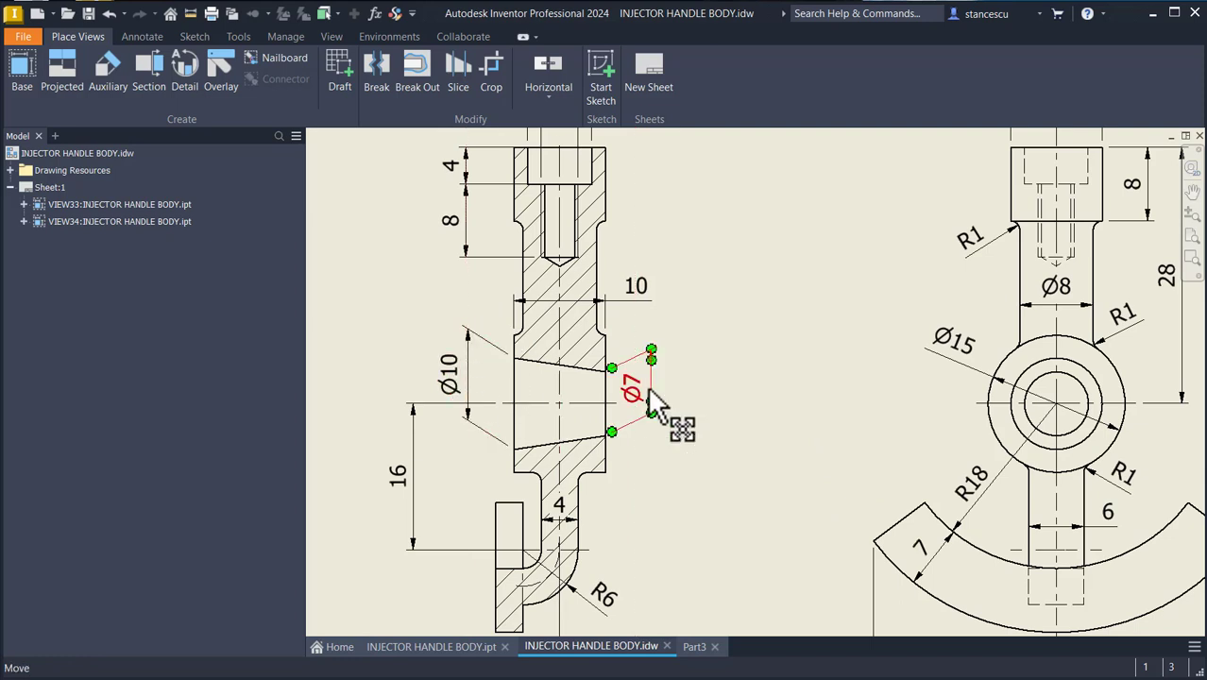
{"action": "left_click", "coordinate": [694, 648]}
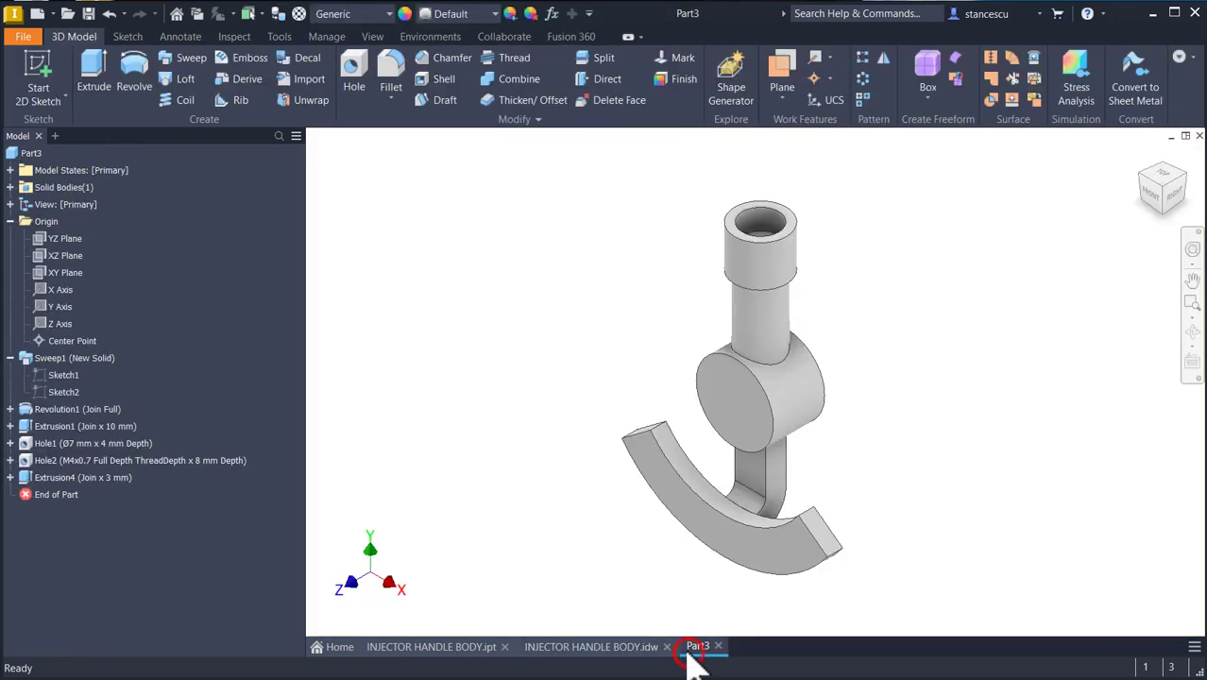
{"action": "left_click", "coordinate": [68, 242]}
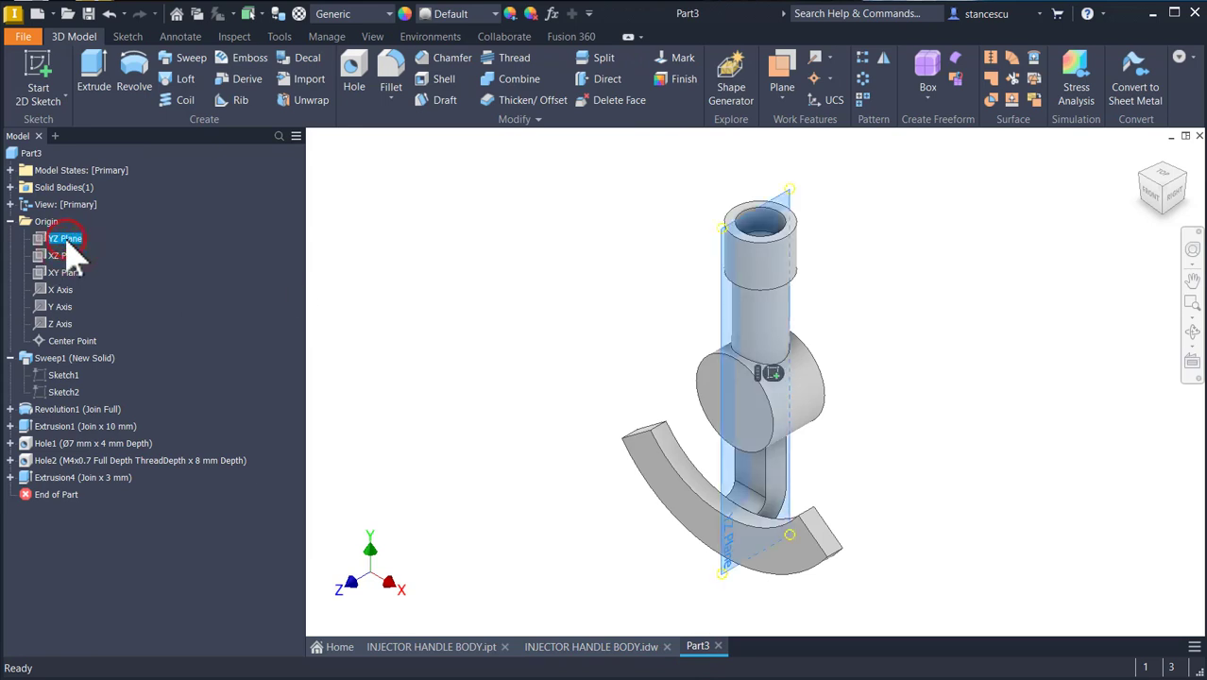
{"action": "left_click", "coordinate": [776, 370]}
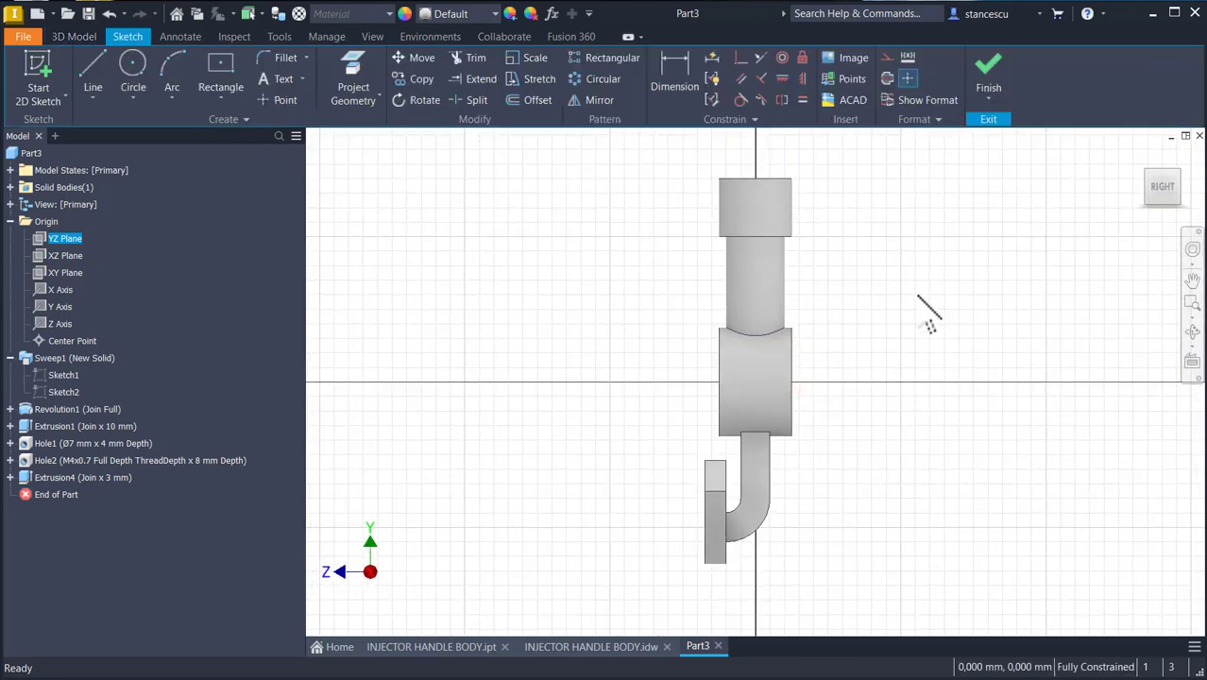
{"action": "key", "text": "F7"}
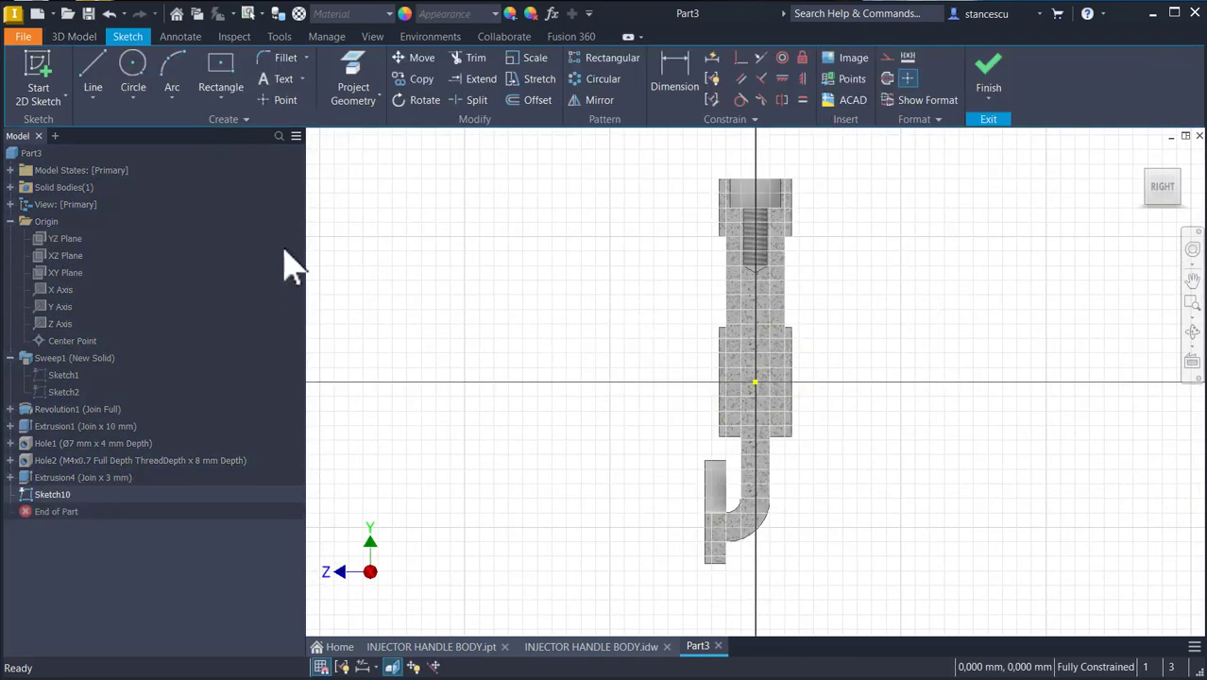
Draw a horizontal centerline through the hub's middle, from its front face edge to its back face edge.
{"action": "scroll", "coordinate": [561, 285], "scroll_direction": "up", "scroll_amount": 3}
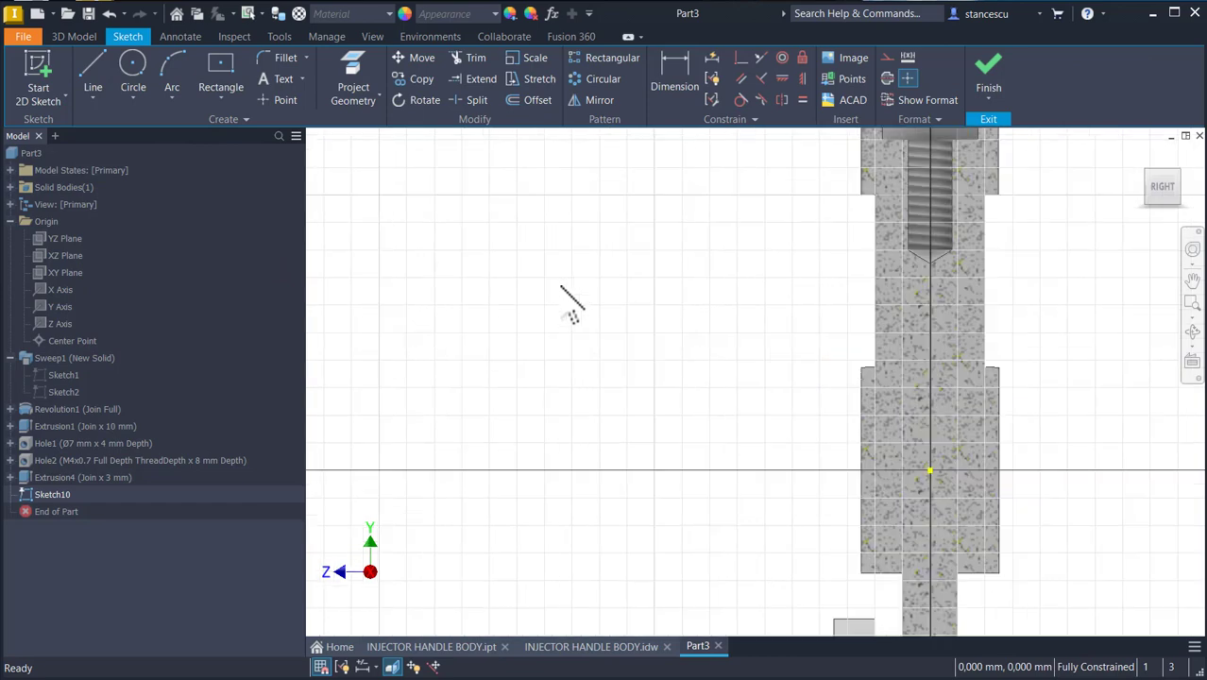
{"action": "mouse_move", "coordinate": [561, 284]}
{"action": "middle_mouse_down"}
{"action": "mouse_move", "coordinate": [539, 283]}
{"action": "mouse_move", "coordinate": [464, 220]}
{"action": "middle_mouse_up"}
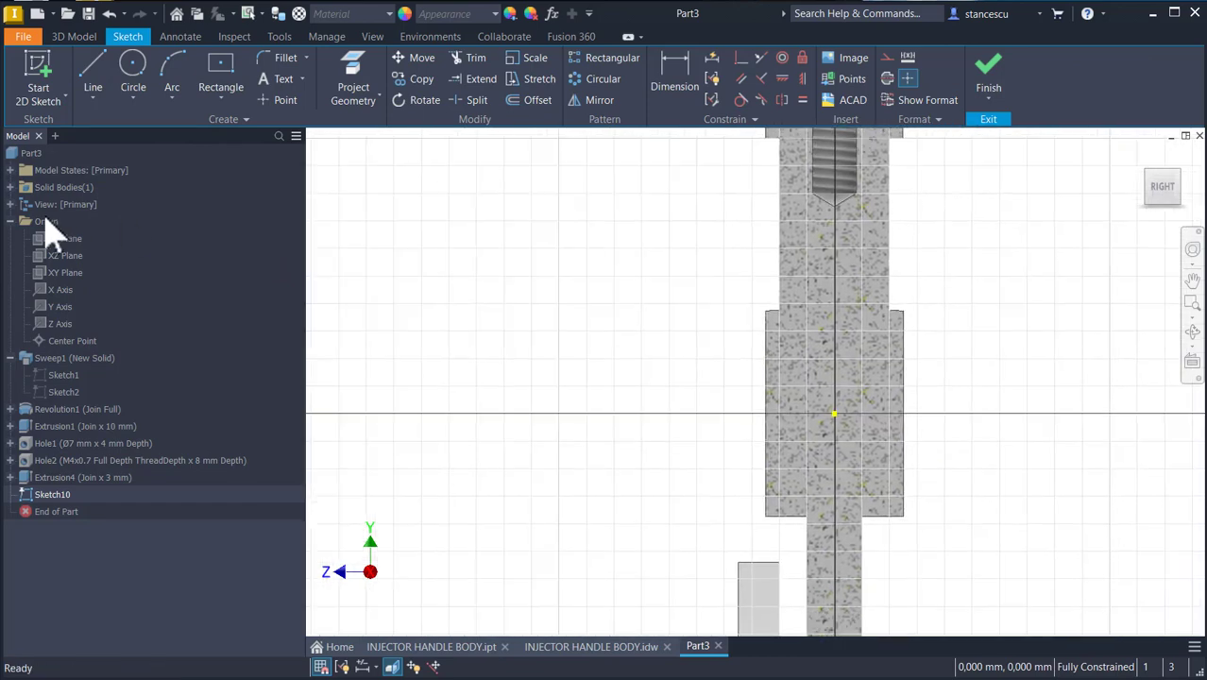
{"action": "left_click", "coordinate": [92, 84]}
{"action": "left_click", "coordinate": [892, 77]}
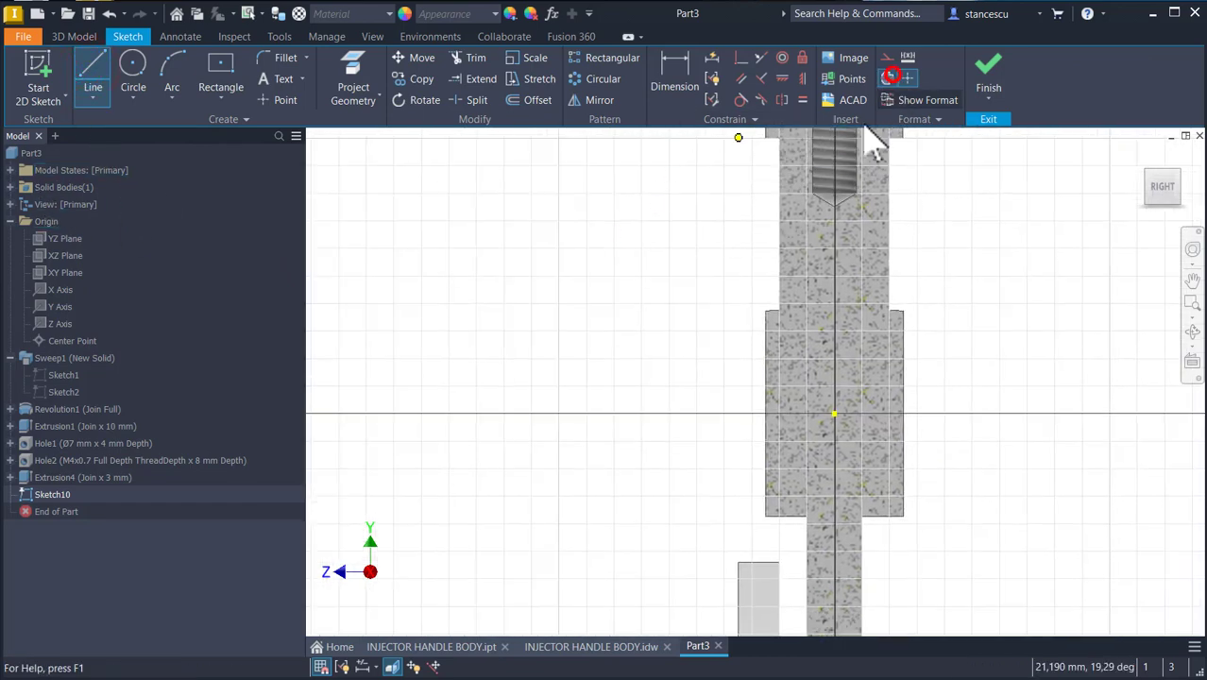
{"action": "left_click", "coordinate": [765, 412]}
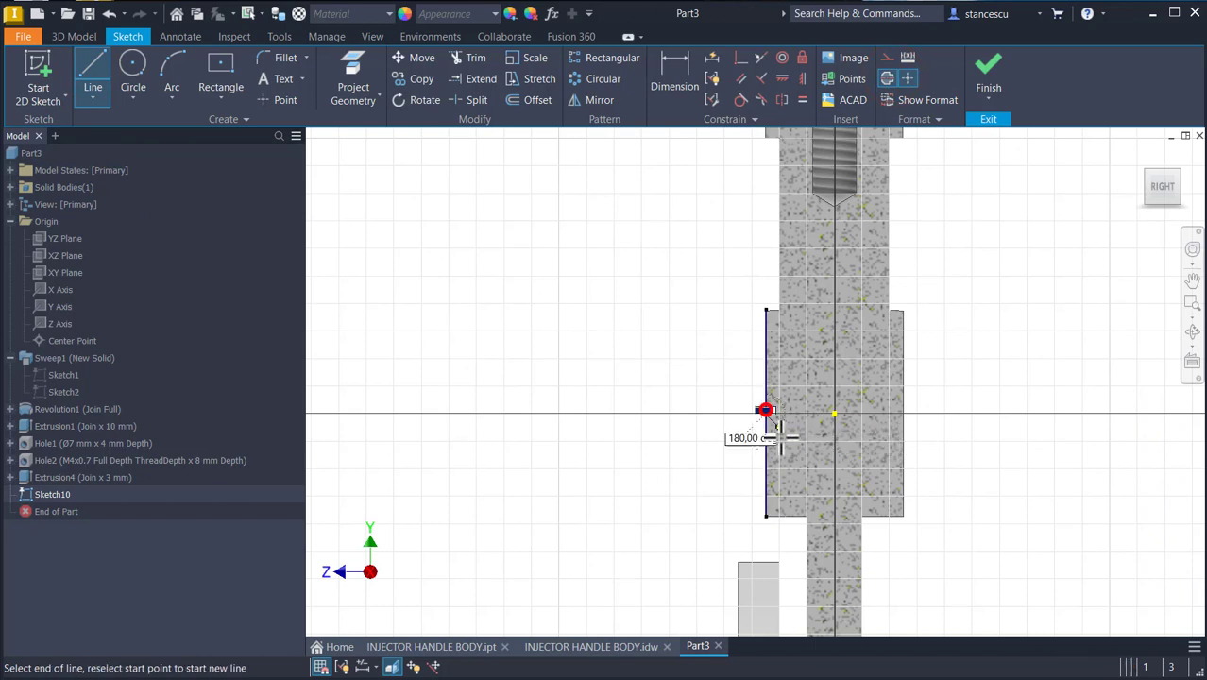
{"action": "left_click", "coordinate": [903, 413]}
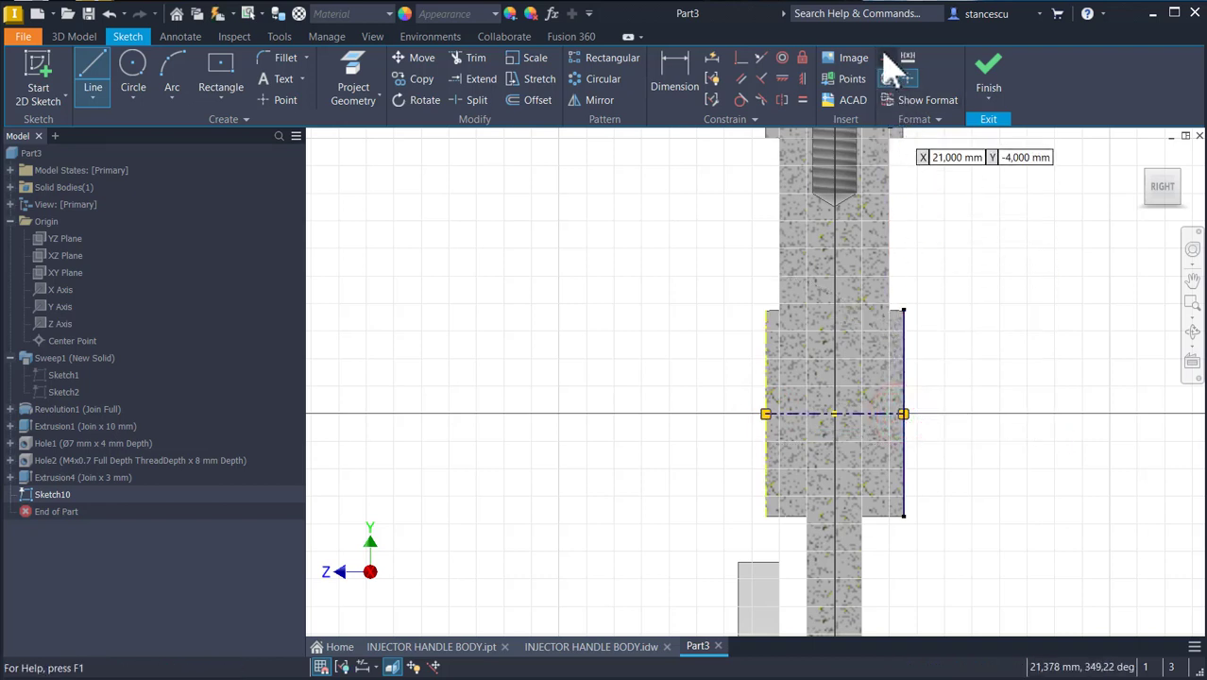
Draw the half-profile of the tapered bore above the centerline with regular lines, sloping down from the front face to the back face.
{"action": "left_click", "coordinate": [888, 78]}
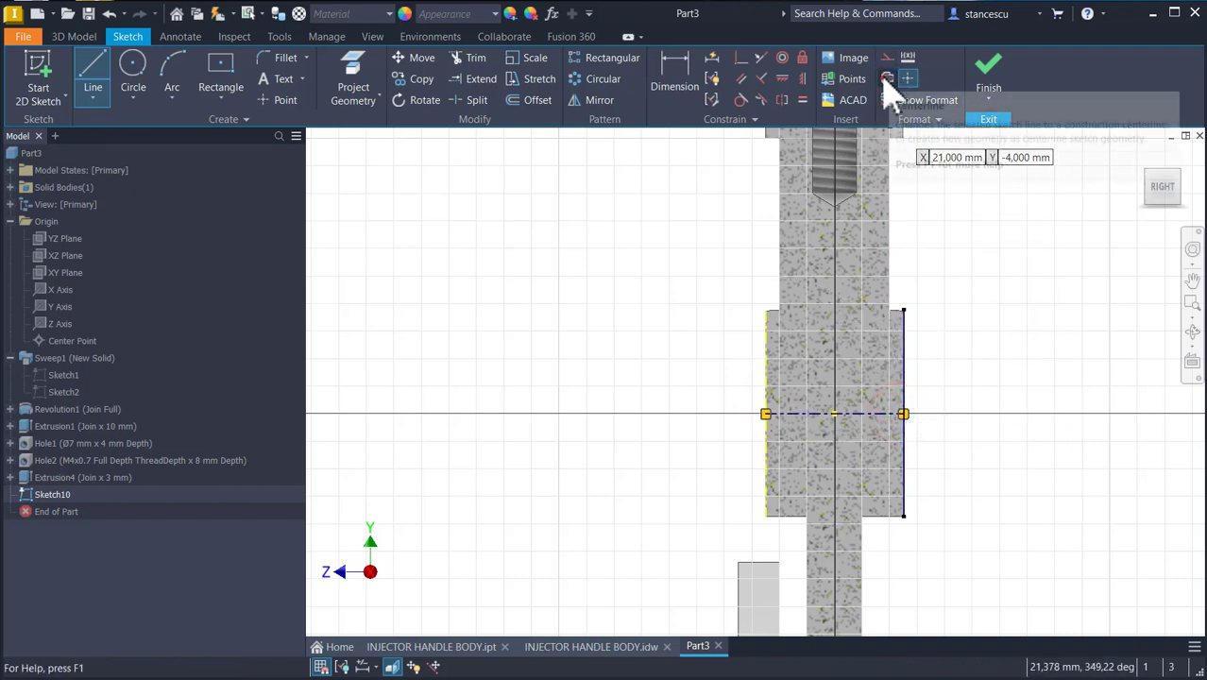
{"action": "left_click", "coordinate": [903, 414]}
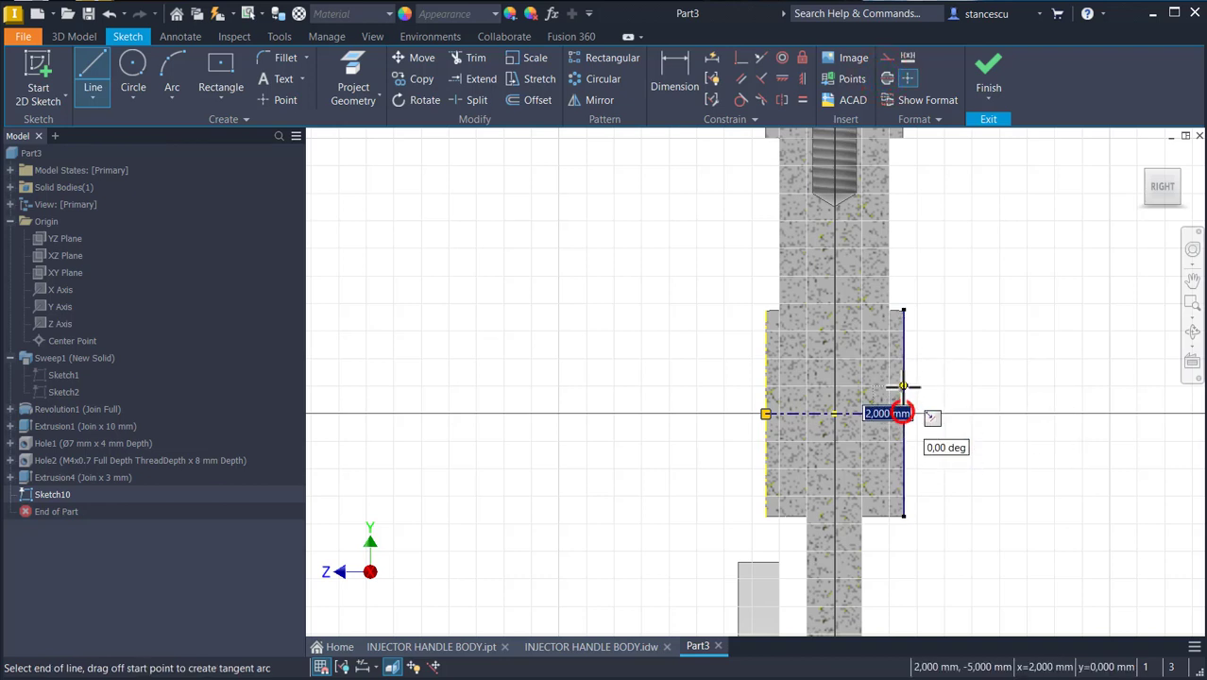
{"action": "key", "text": "Escape"}
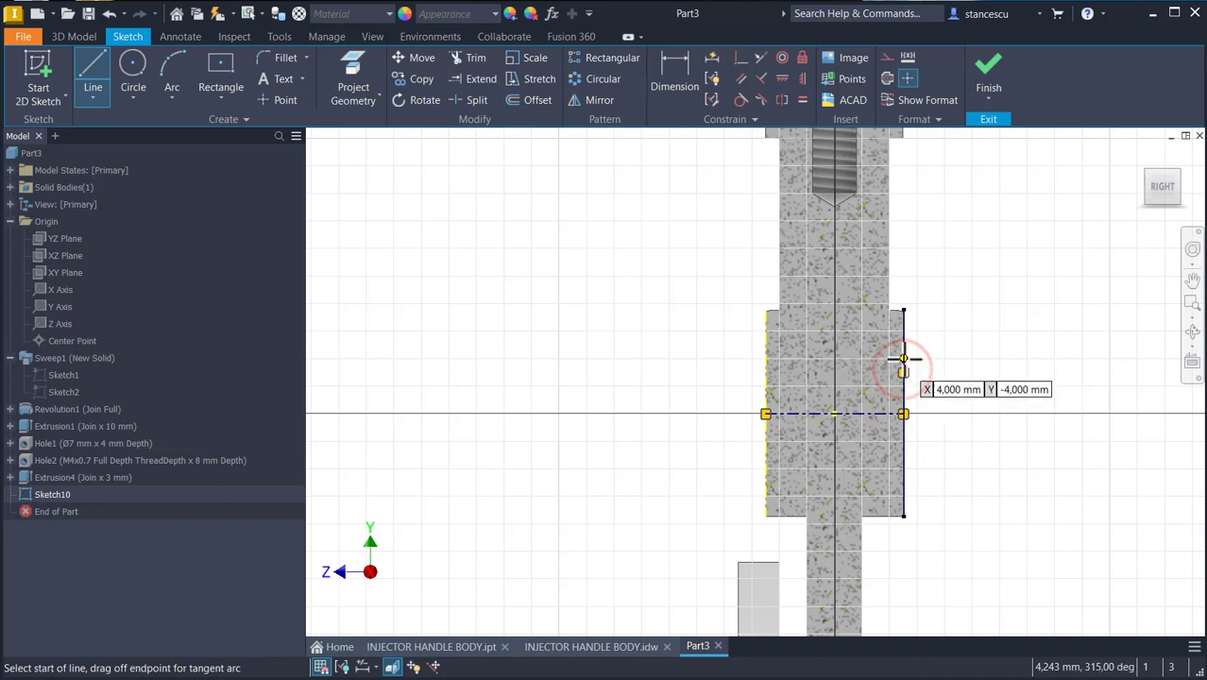
{"action": "left_click", "coordinate": [903, 372]}
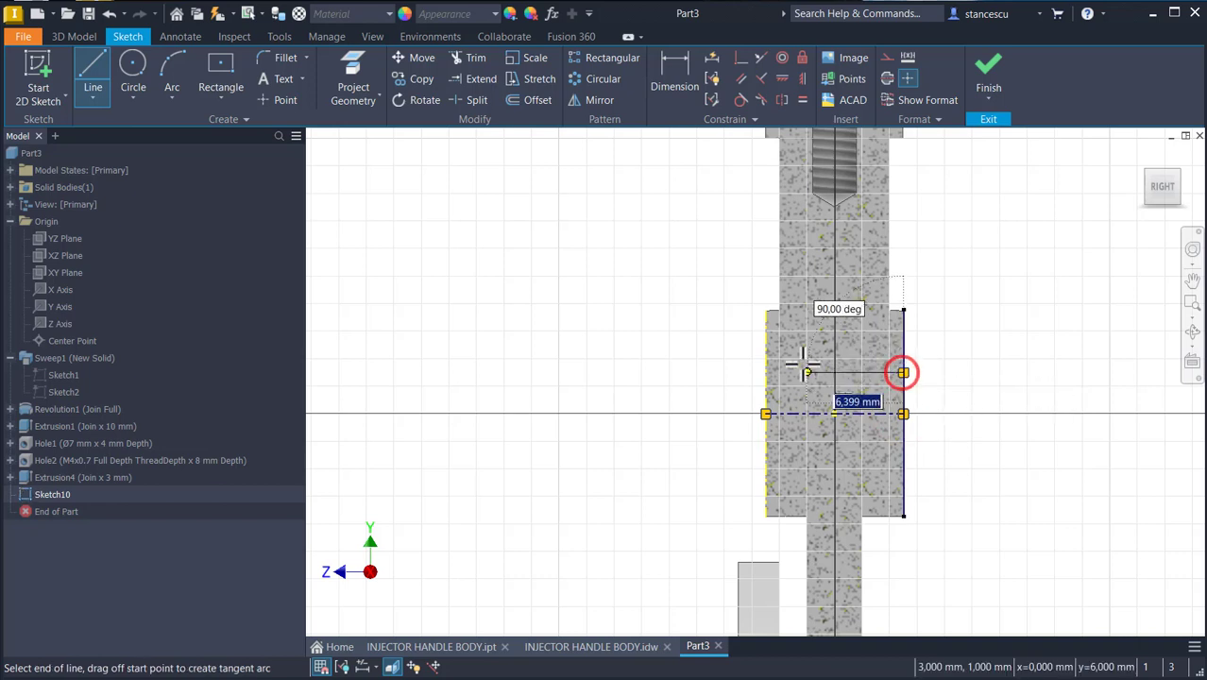
{"action": "left_click", "coordinate": [766, 352]}
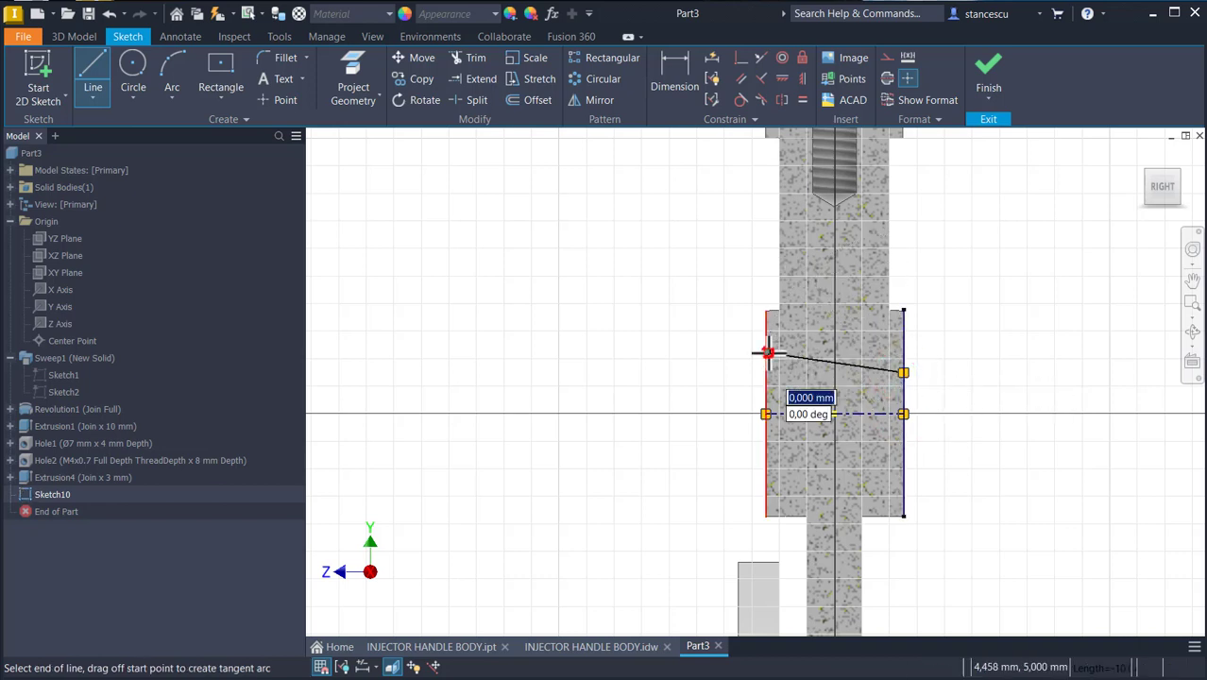
{"action": "double_click", "coordinate": [766, 412]}
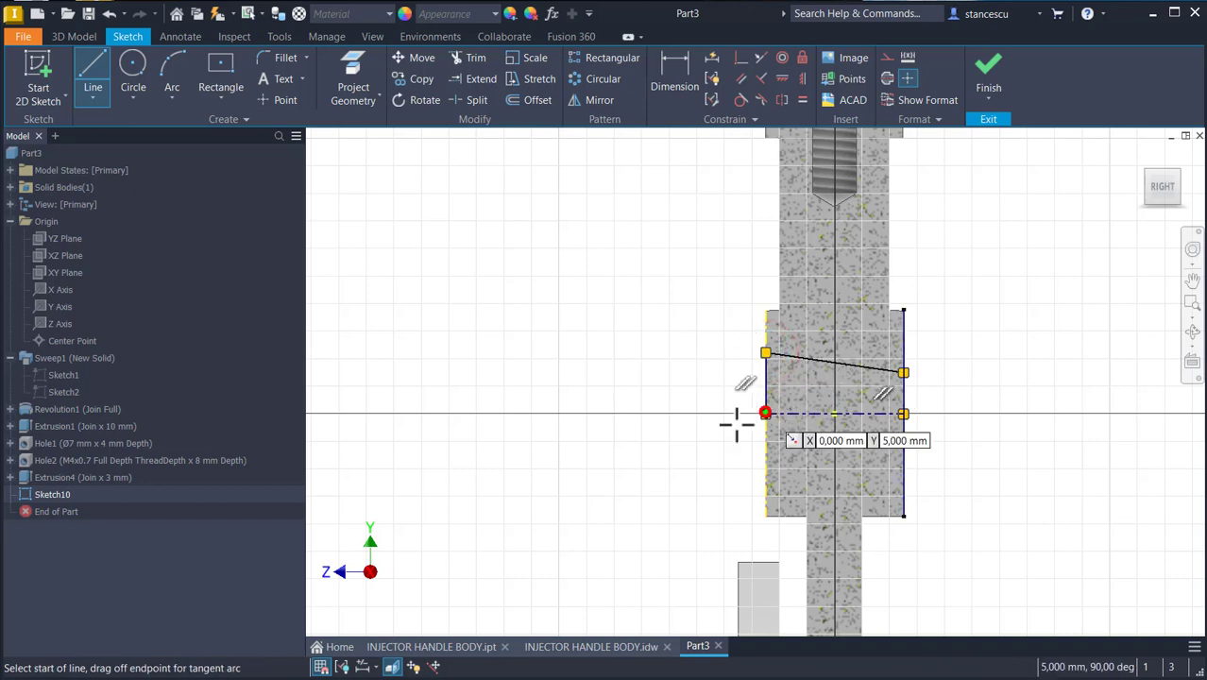
Dimension the bore profile's front end about the centerline as a 10 mm diameter.
{"action": "left_click", "coordinate": [674, 74]}
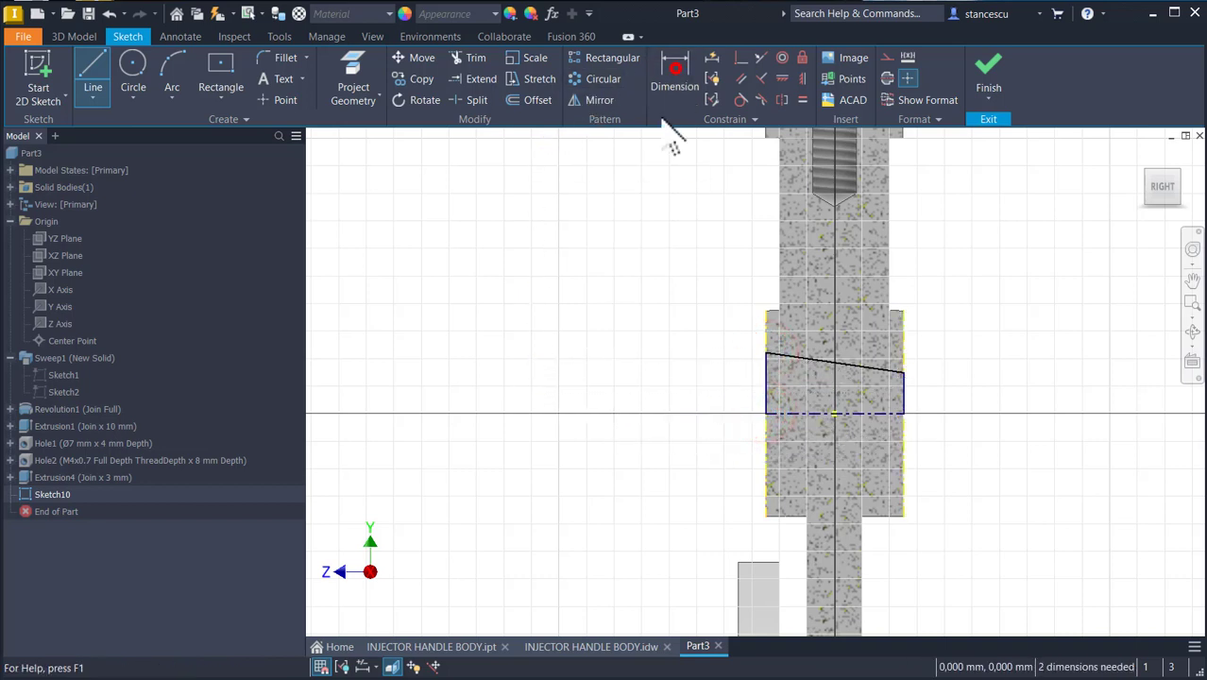
{"action": "left_click", "coordinate": [766, 354]}
{"action": "left_click", "coordinate": [786, 414]}
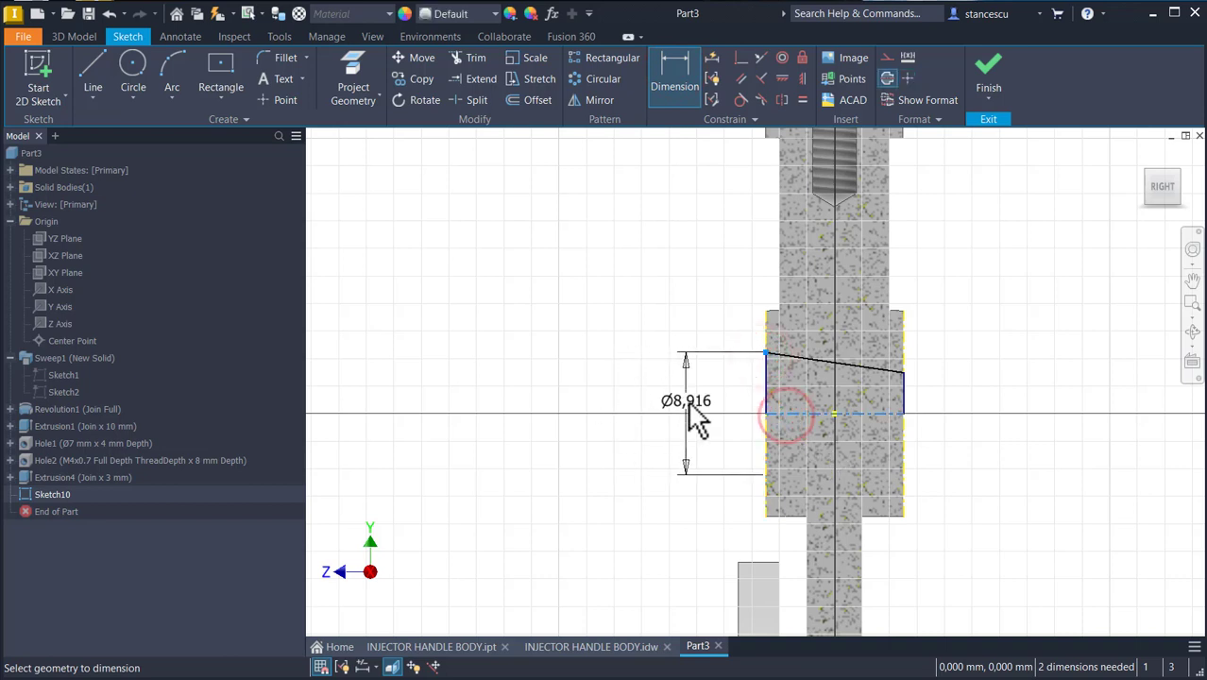
{"action": "left_click", "coordinate": [686, 403]}
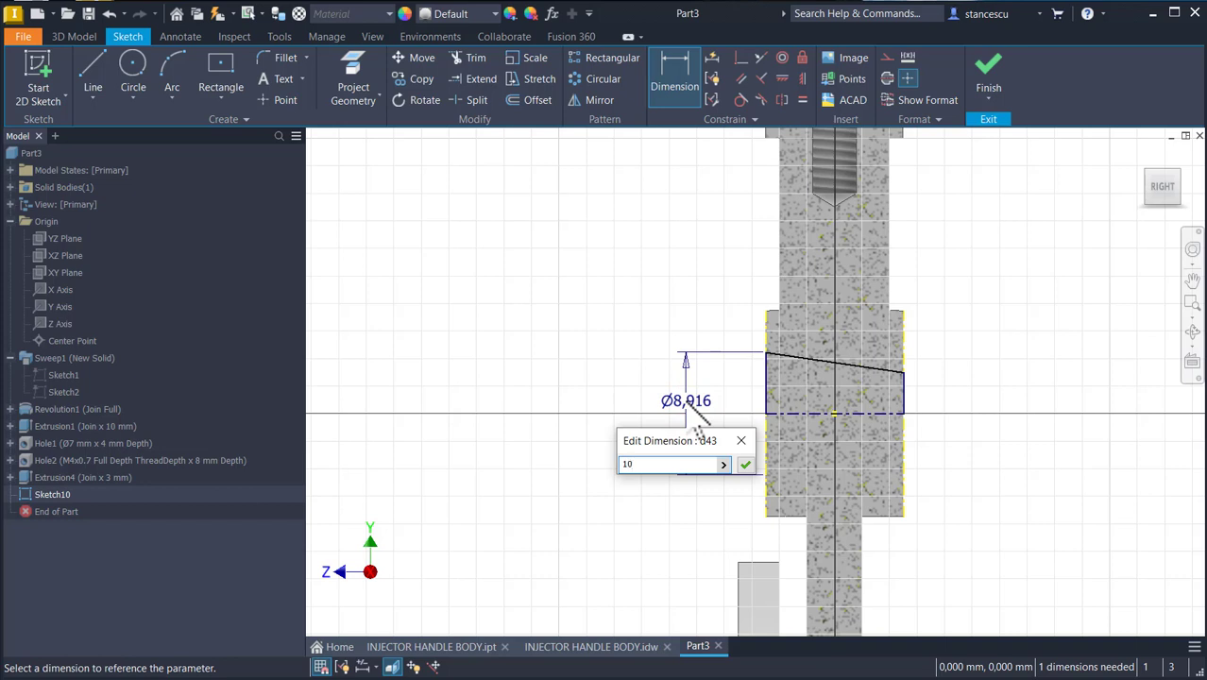
{"action": "key", "text": "Return"}
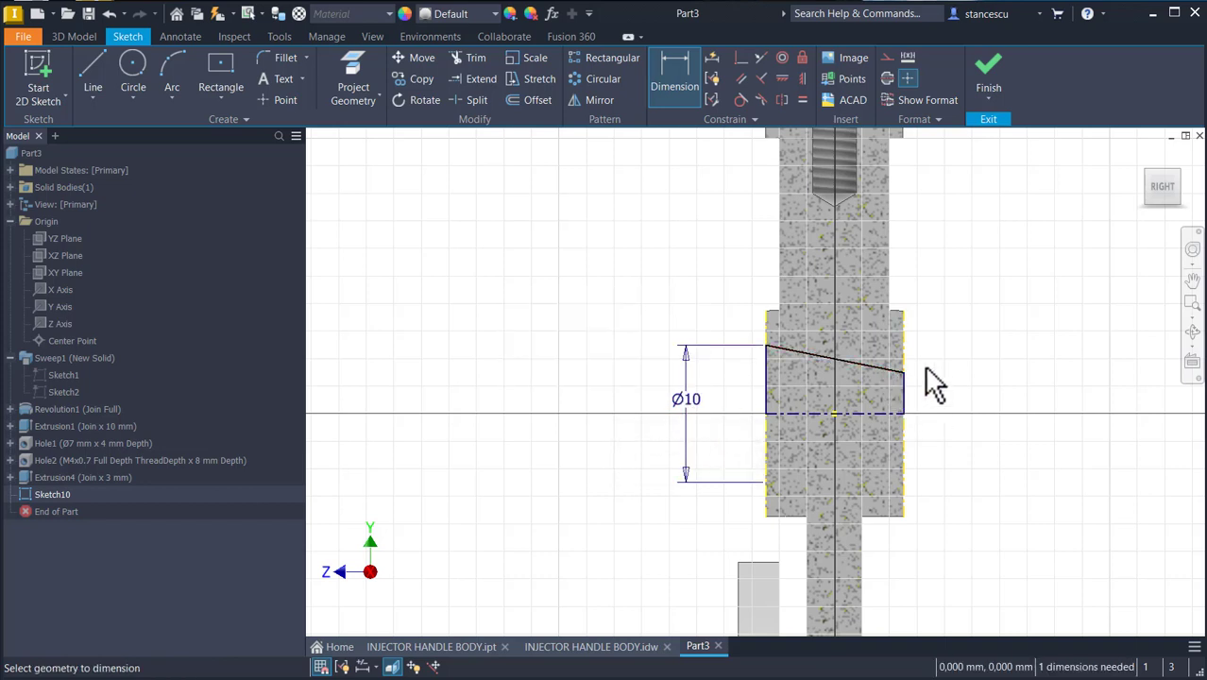
Dimension the bore profile's back end about the centerline as a 7 mm diameter and finish the sketch.
{"action": "left_click", "coordinate": [904, 372]}
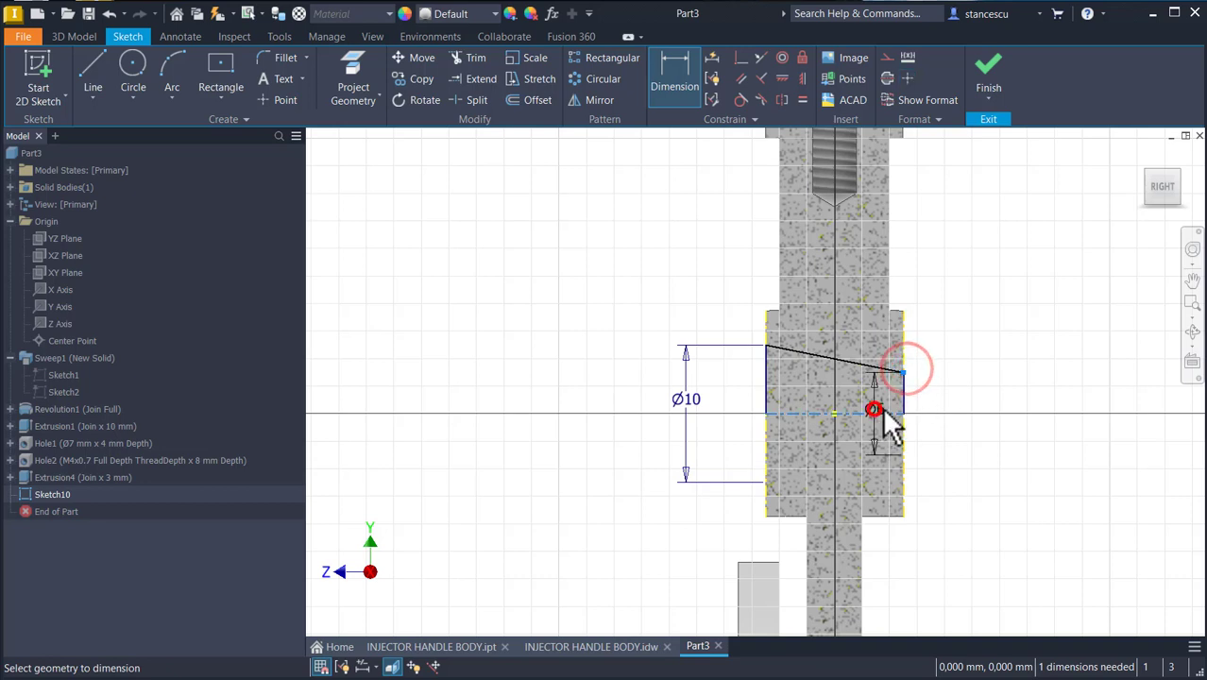
{"action": "left_click", "coordinate": [970, 395]}
{"action": "type", "text": "7"}
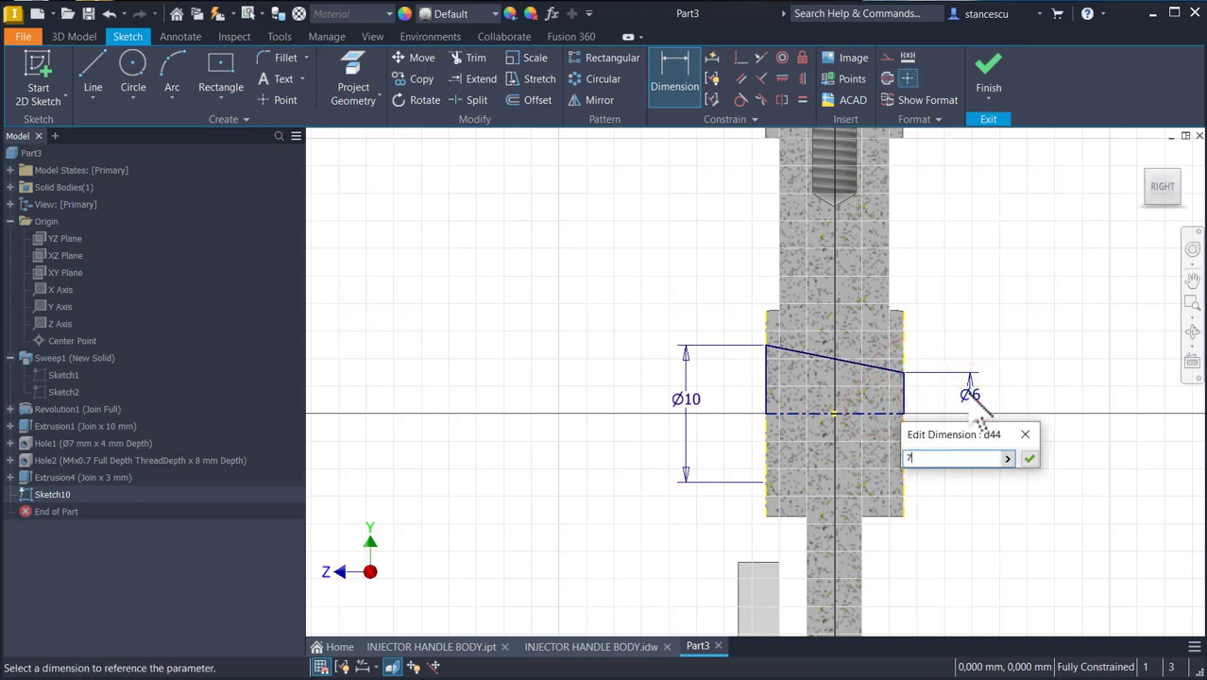
{"action": "key", "text": "Return"}
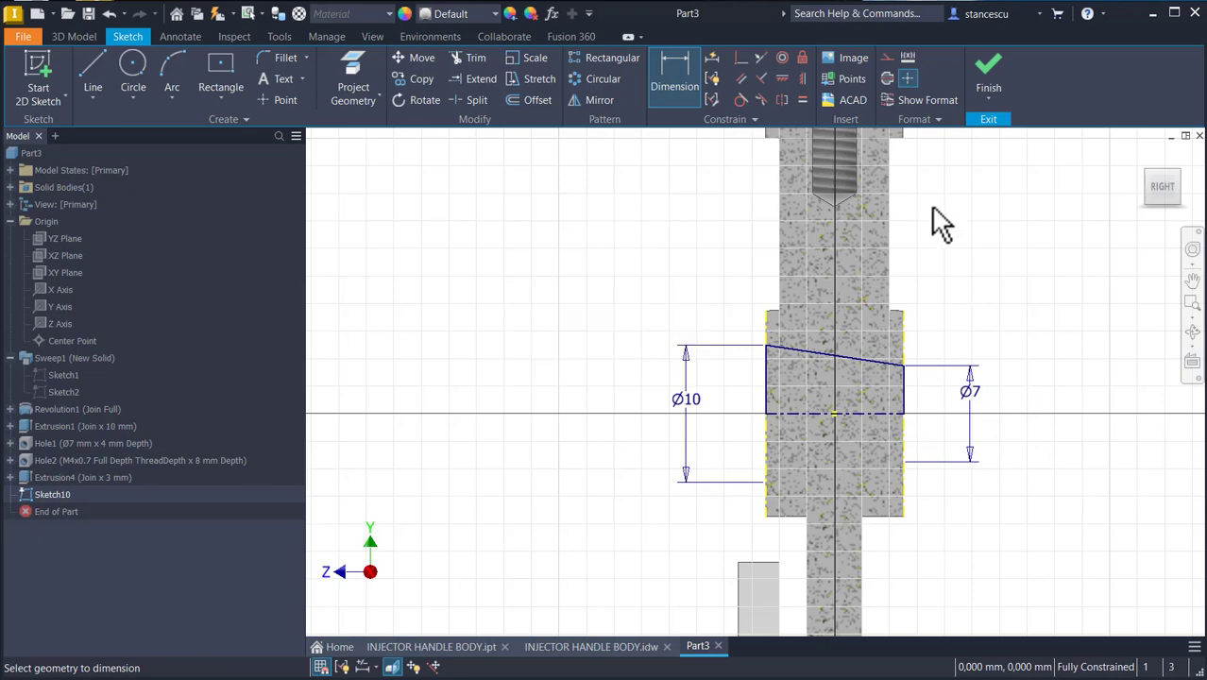
{"action": "left_click", "coordinate": [994, 76]}
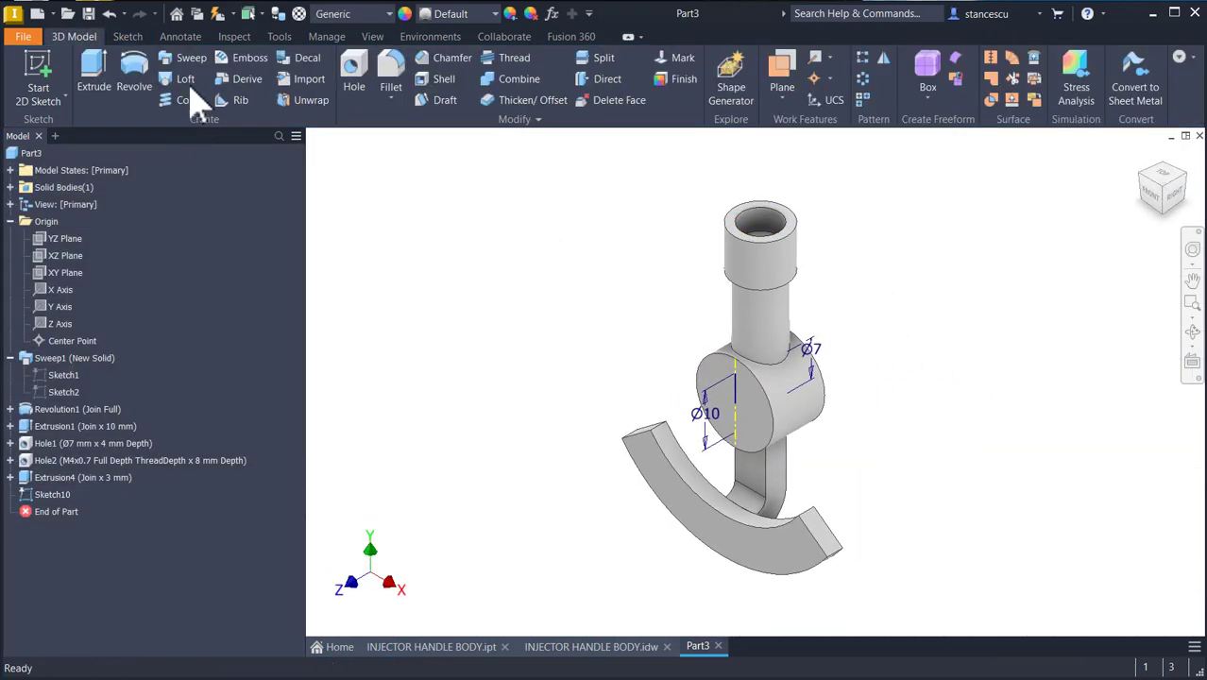
Revolve the tapered profile a full 360 degrees about the hub's centerline as a cut and view the part from the home orientation.
{"action": "left_click", "coordinate": [132, 77]}
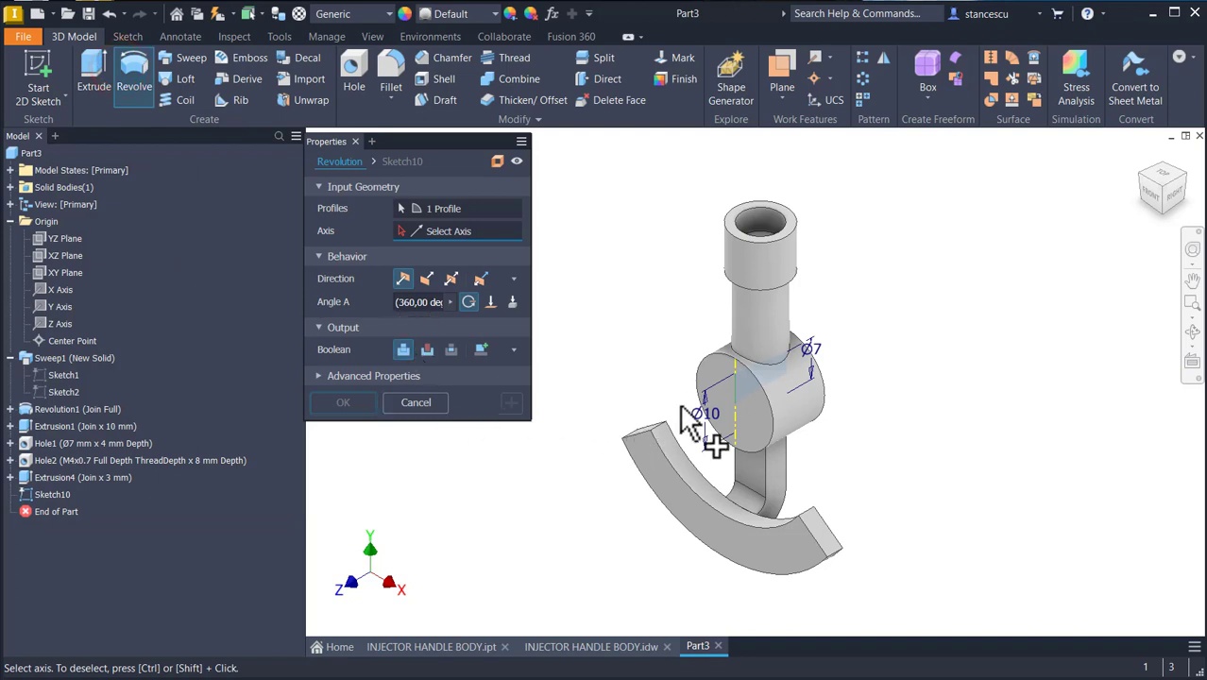
{"action": "left_click", "coordinate": [758, 402]}
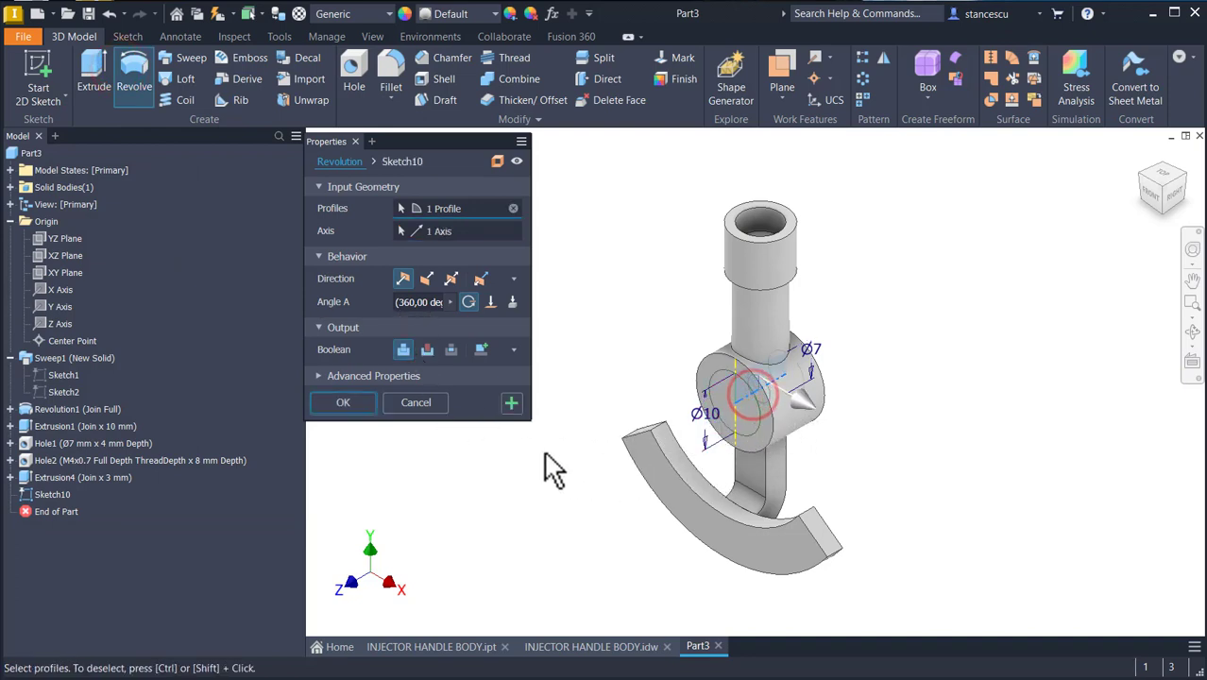
{"action": "left_click", "coordinate": [426, 349]}
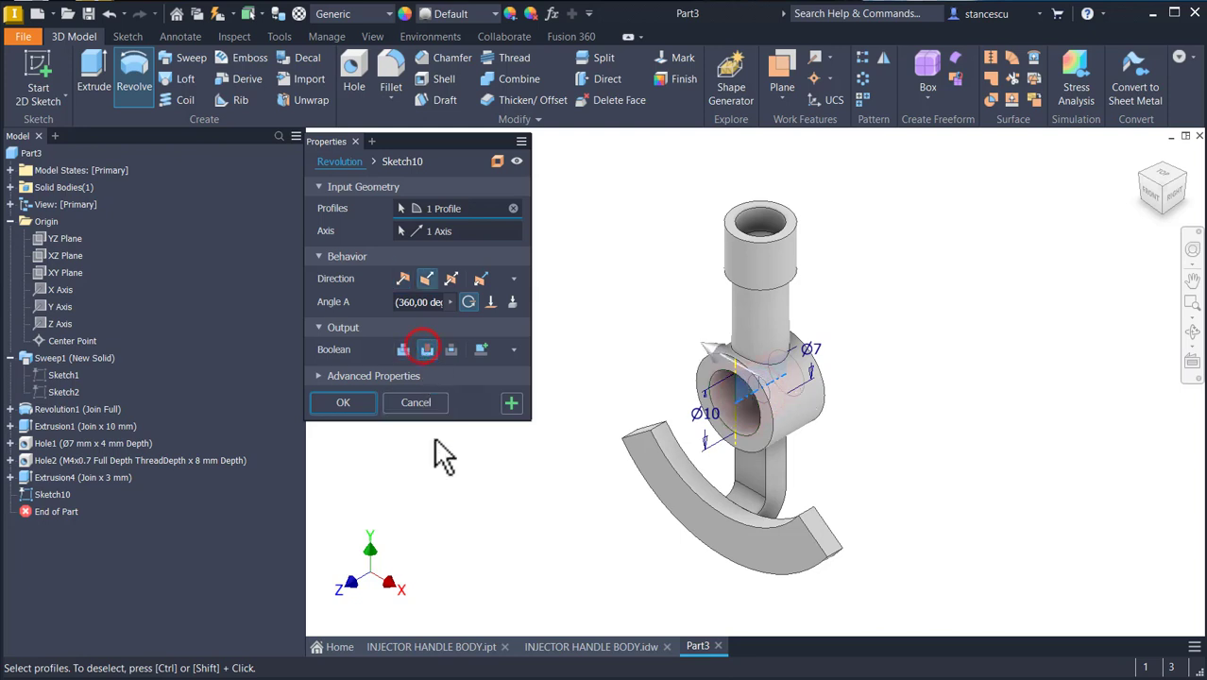
{"action": "left_click", "coordinate": [345, 402]}
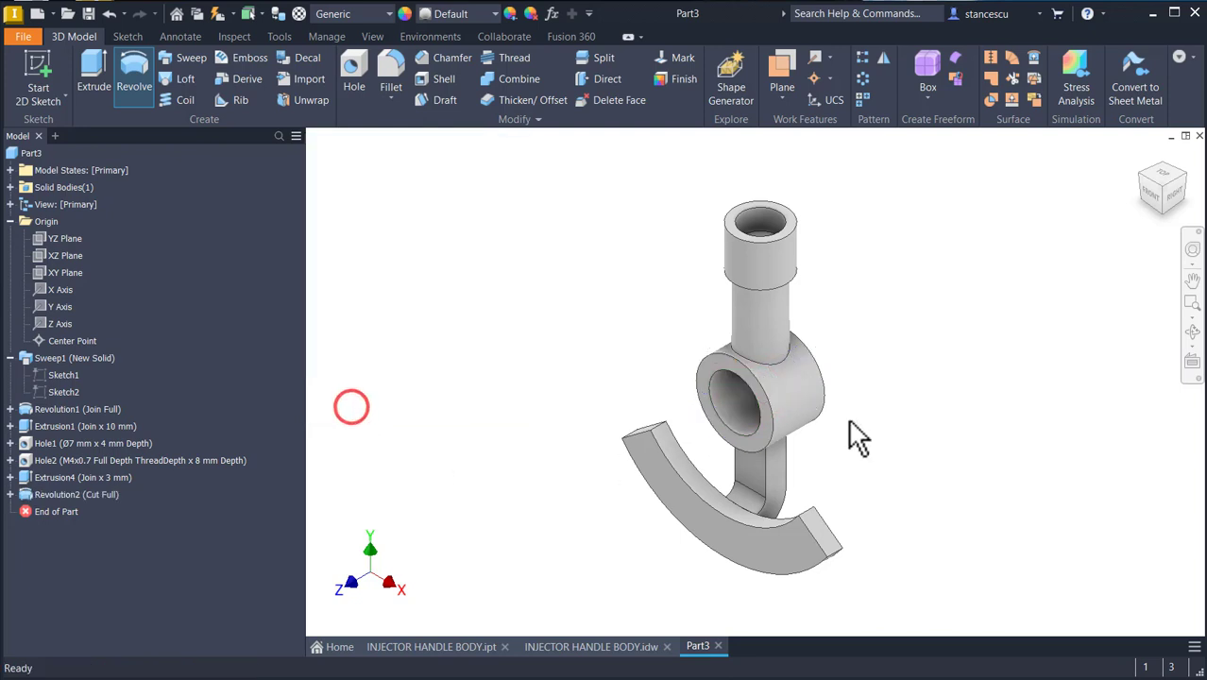
{"action": "key", "text": "F5"}
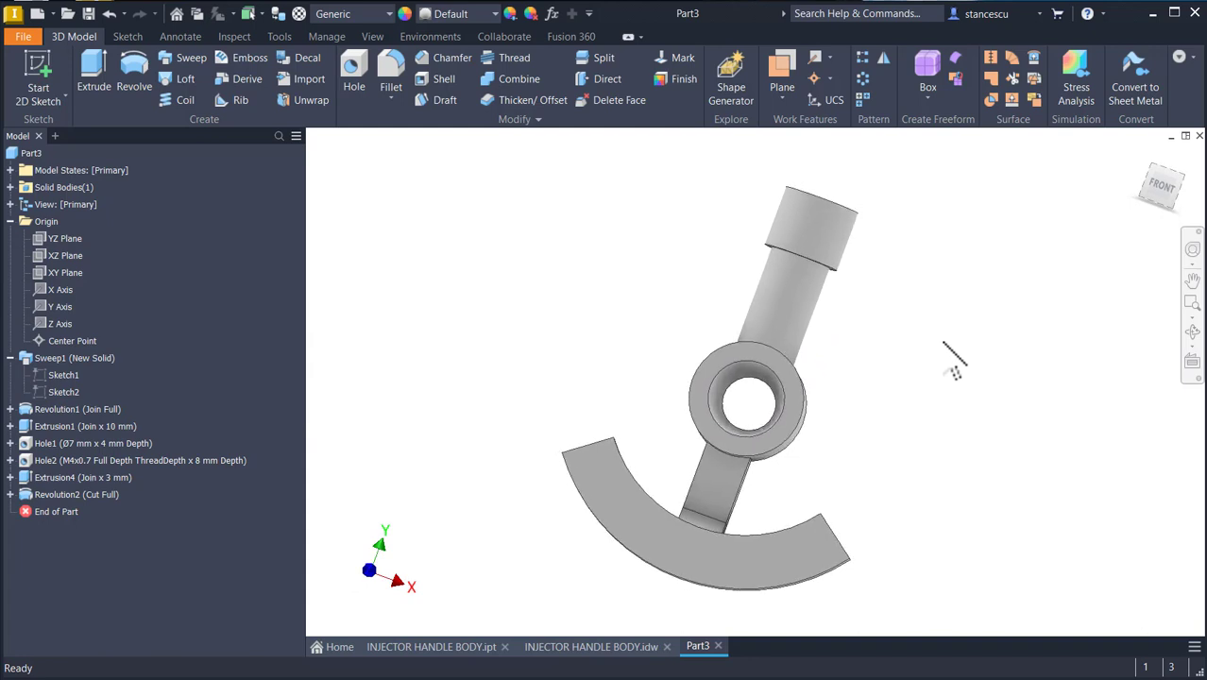
{"action": "key", "text": "F6"}
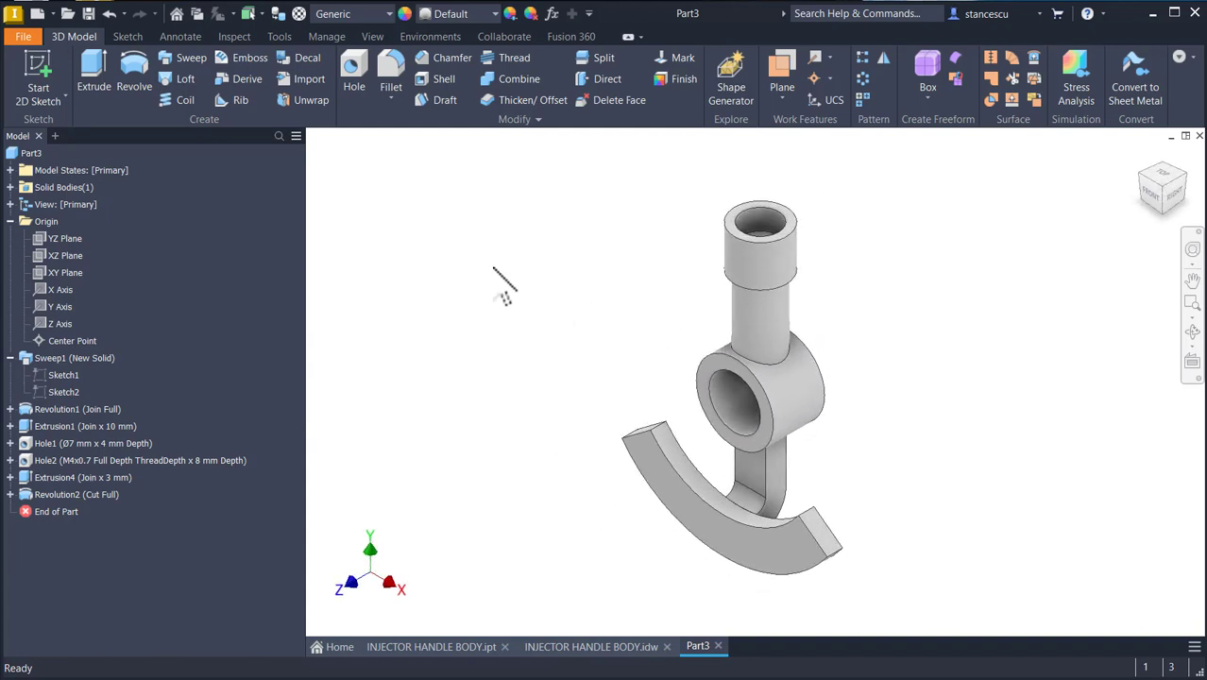
Assign the material Steel, Cast to the part.
{"action": "left_click", "coordinate": [373, 17]}
{"action": "scroll", "coordinate": [450, 541], "scroll_direction": "down", "scroll_amount": 10}
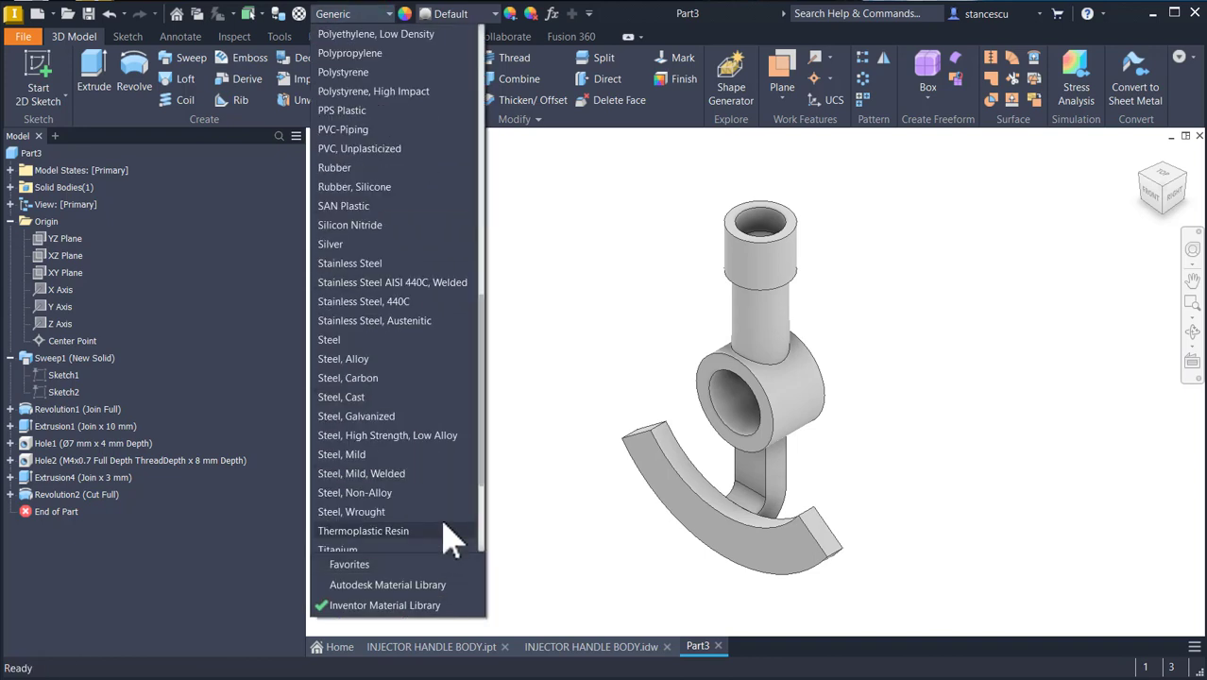
{"action": "left_click", "coordinate": [392, 399]}
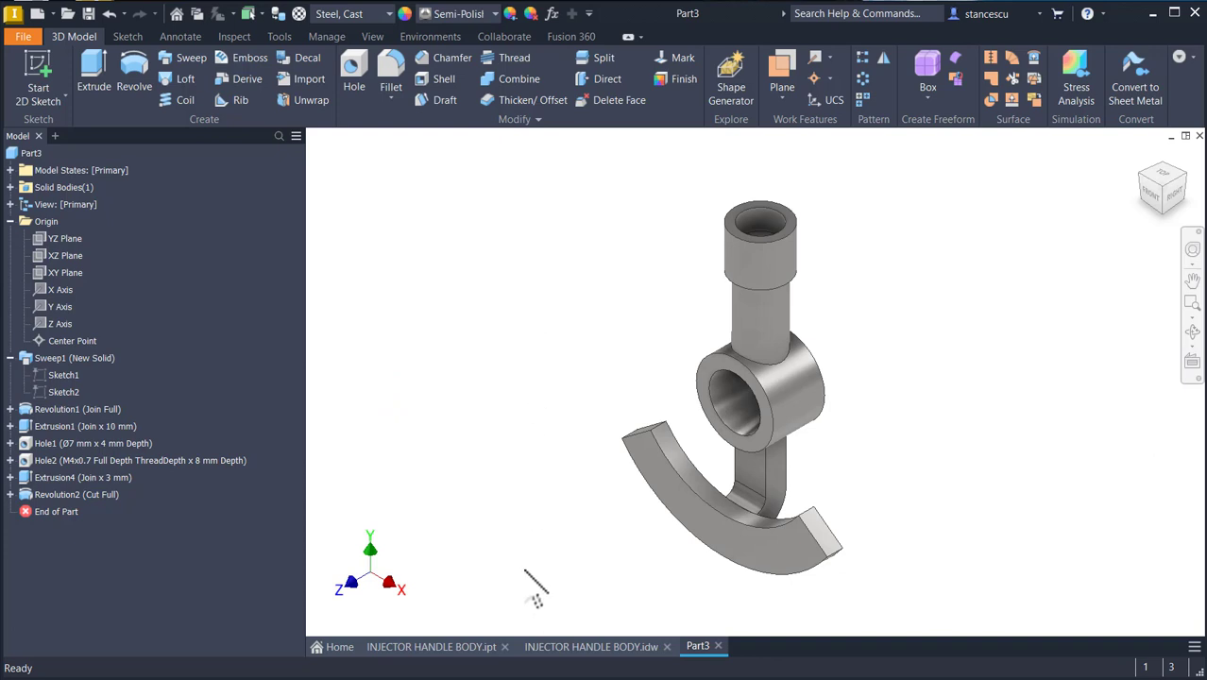
Check the R1 callouts in the INJECTOR HANDLE BODY.idw drawing and start a 1 mm fillet on Part3's edge between stem and hub.
{"action": "left_click", "coordinate": [578, 650]}
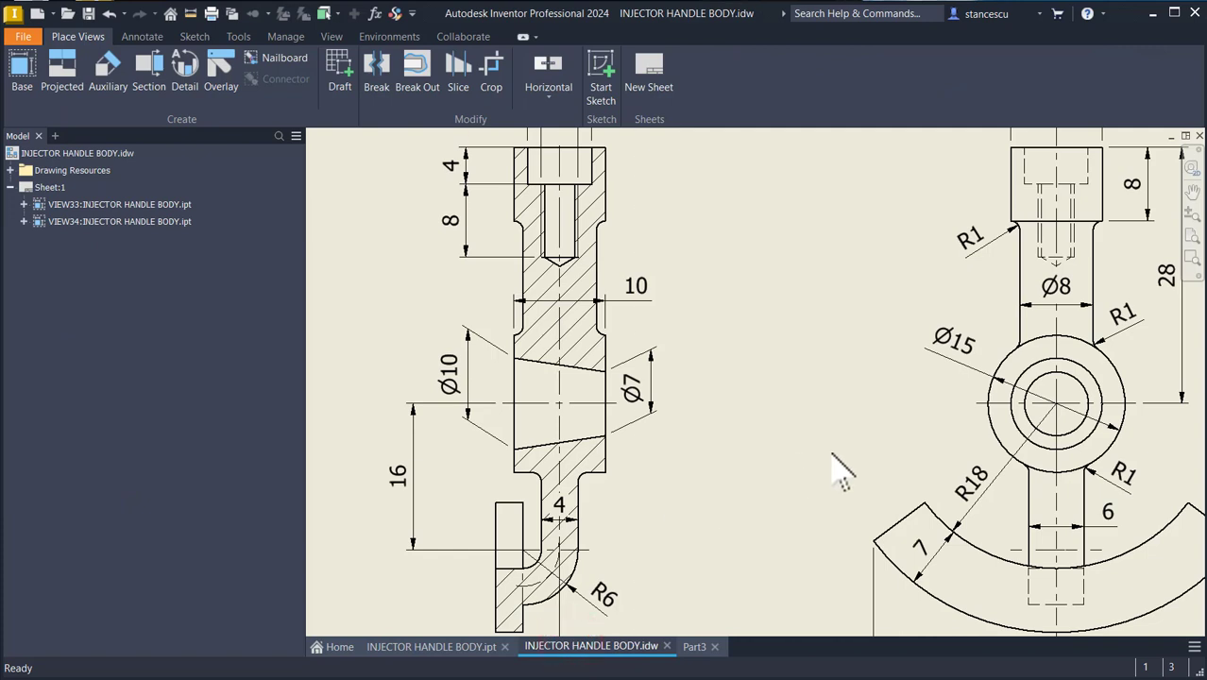
{"action": "mouse_move", "coordinate": [836, 468]}
{"action": "middle_mouse_down"}
{"action": "mouse_move", "coordinate": [782, 432]}
{"action": "mouse_move", "coordinate": [698, 453]}
{"action": "middle_mouse_up"}
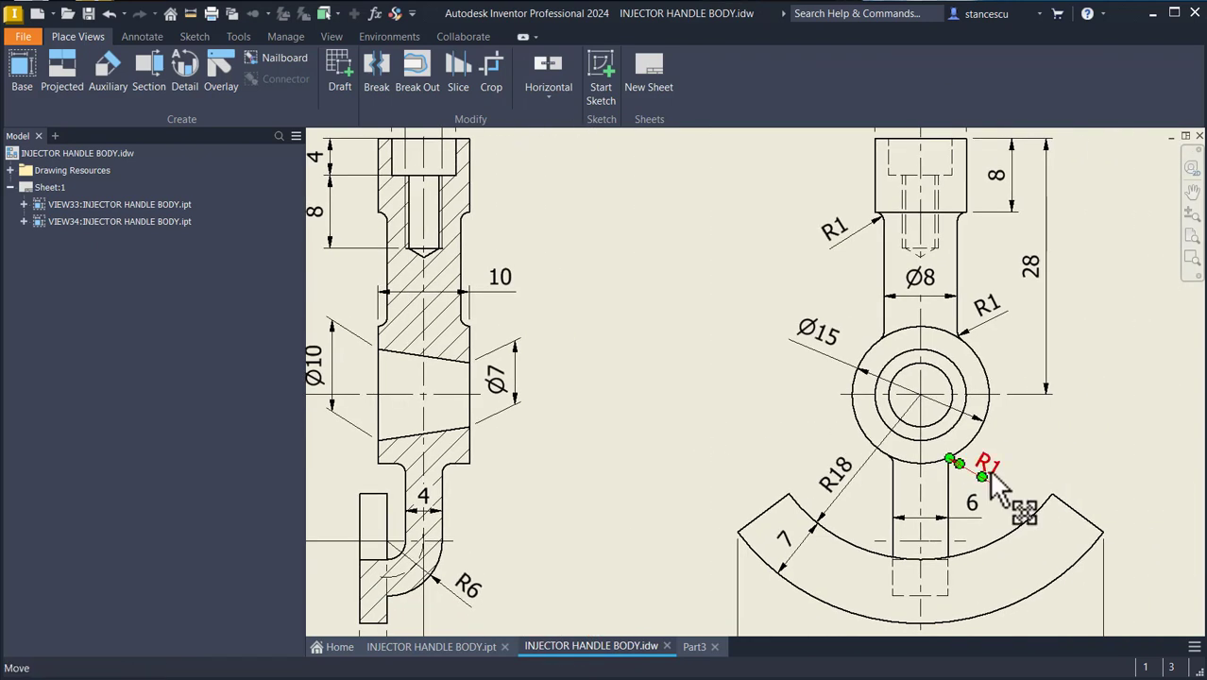
{"action": "left_click_drag", "start_coordinate": [996, 486], "coordinate": [997, 481]}
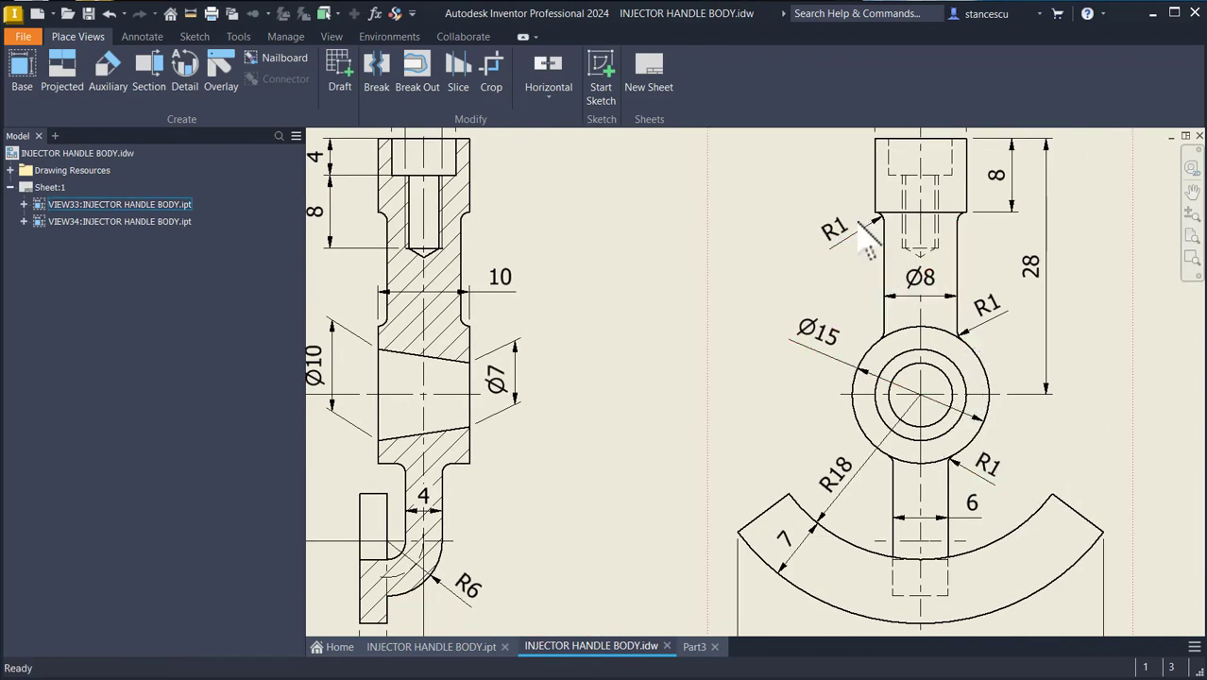
{"action": "left_click", "coordinate": [691, 646]}
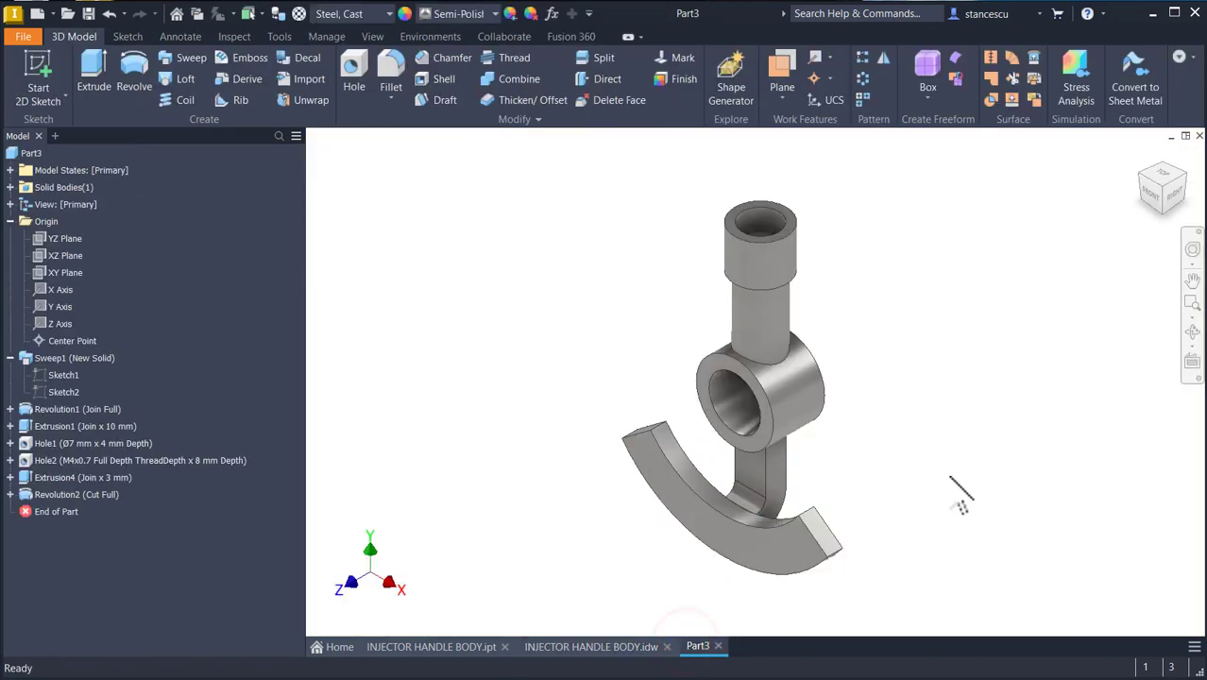
{"action": "left_click", "coordinate": [796, 359]}
{"action": "type", "text": "f"}
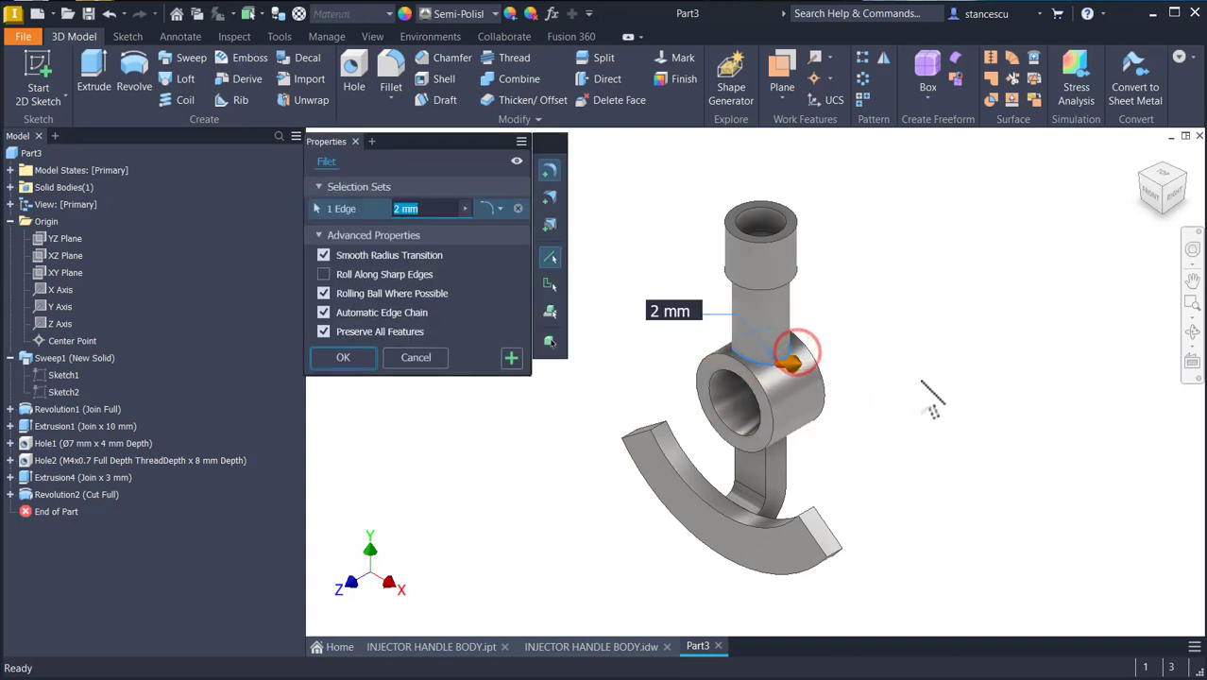
{"action": "type", "text": "1"}
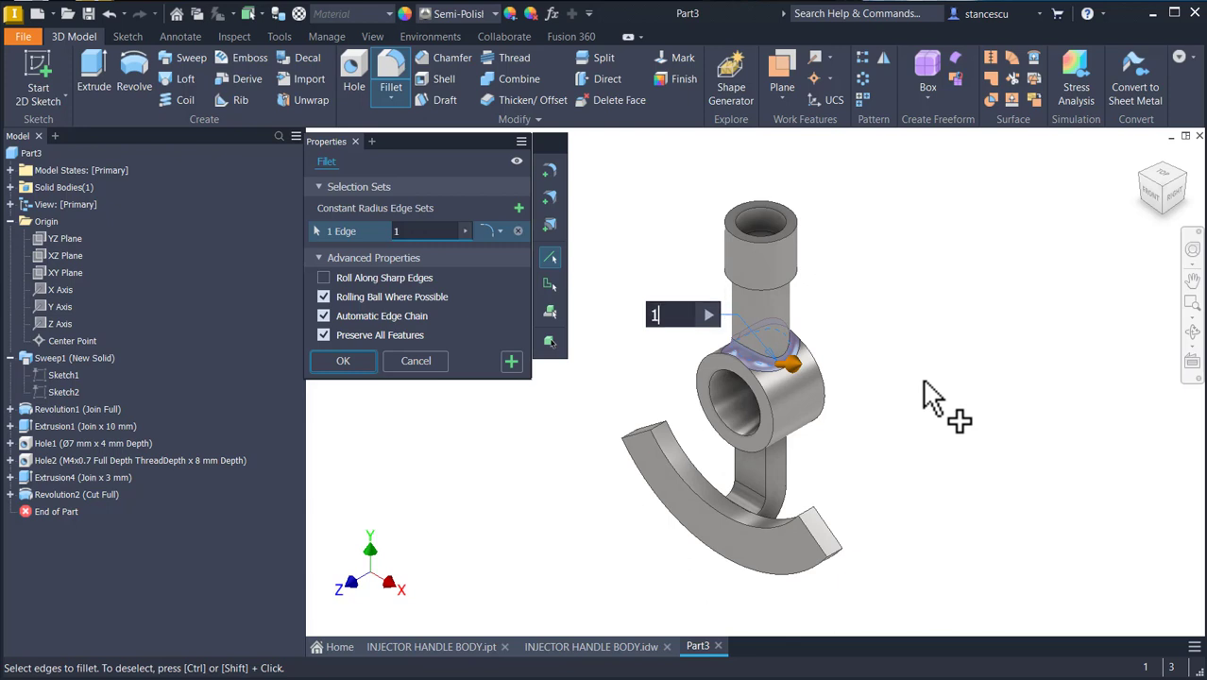
Add the four edges where the arm meets the hub to the 1 mm fillet's edge set.
{"action": "middle_click_drag", "start_coordinate": [936, 410], "coordinate": [797, 464], "text": "shift"}
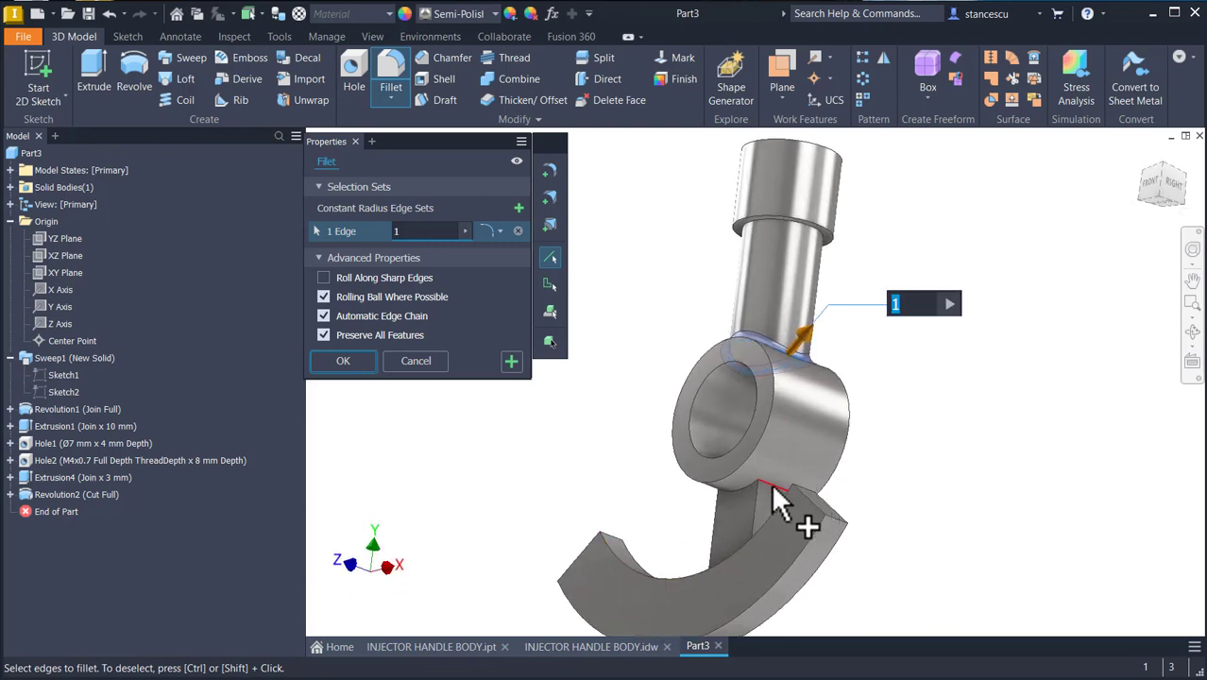
{"action": "left_click", "coordinate": [725, 493]}
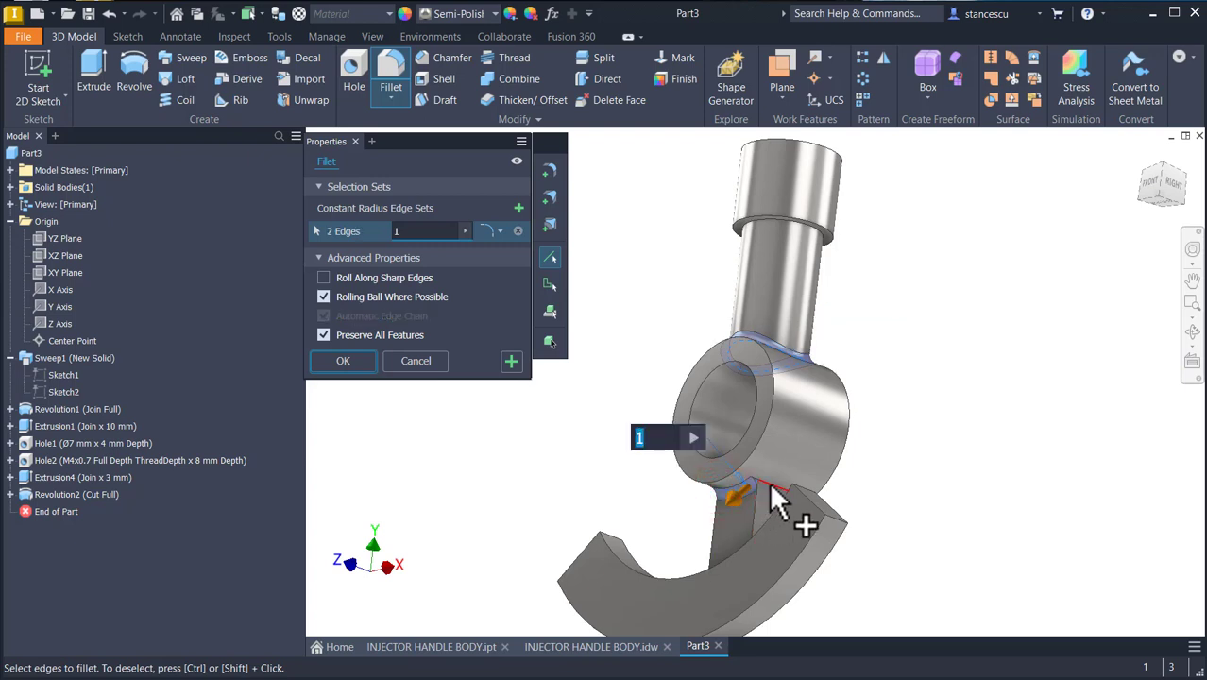
{"action": "left_click", "coordinate": [782, 489]}
{"action": "mouse_move", "coordinate": [793, 488]}
{"action": "middle_mouse_down", "text": "shift"}
{"action": "mouse_move", "coordinate": [868, 468]}
{"action": "mouse_move", "coordinate": [800, 506]}
{"action": "mouse_move", "coordinate": [838, 494]}
{"action": "mouse_move", "coordinate": [780, 506]}
{"action": "middle_mouse_up", "text": "shift"}
{"action": "left_click", "coordinate": [798, 495]}
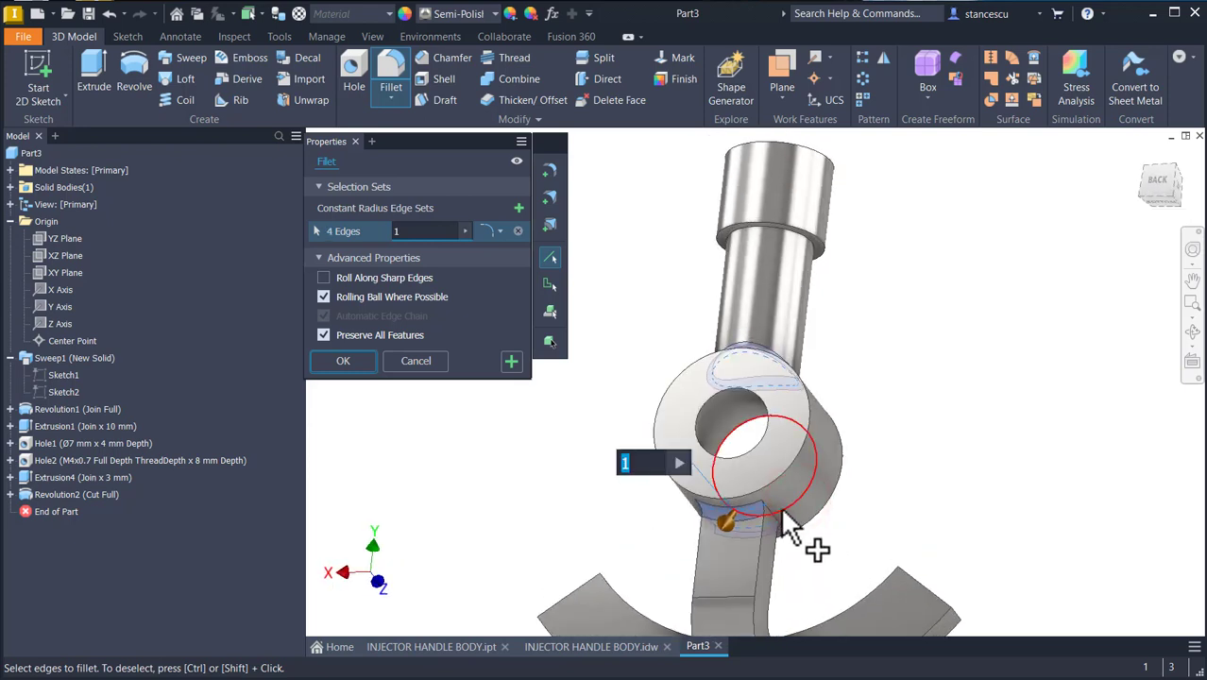
{"action": "left_click", "coordinate": [780, 517]}
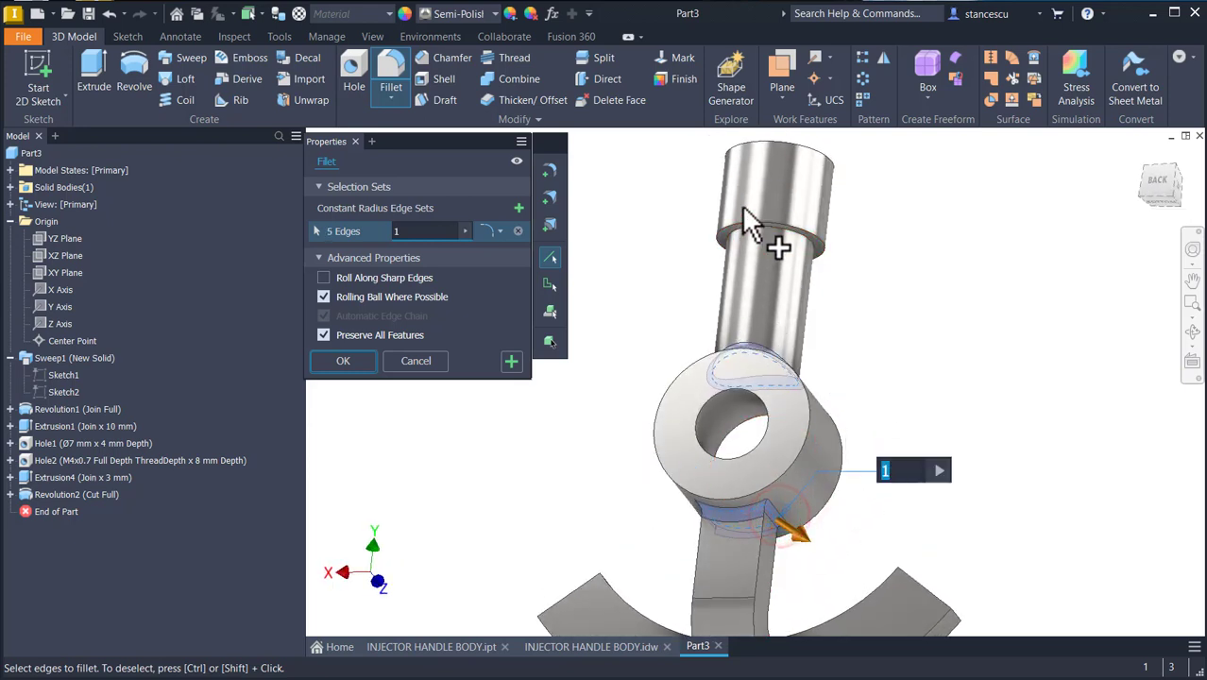
Add the edge between the stem and its upper collar and apply the 1 mm fillet to all selected edges.
{"action": "left_click", "coordinate": [756, 248]}
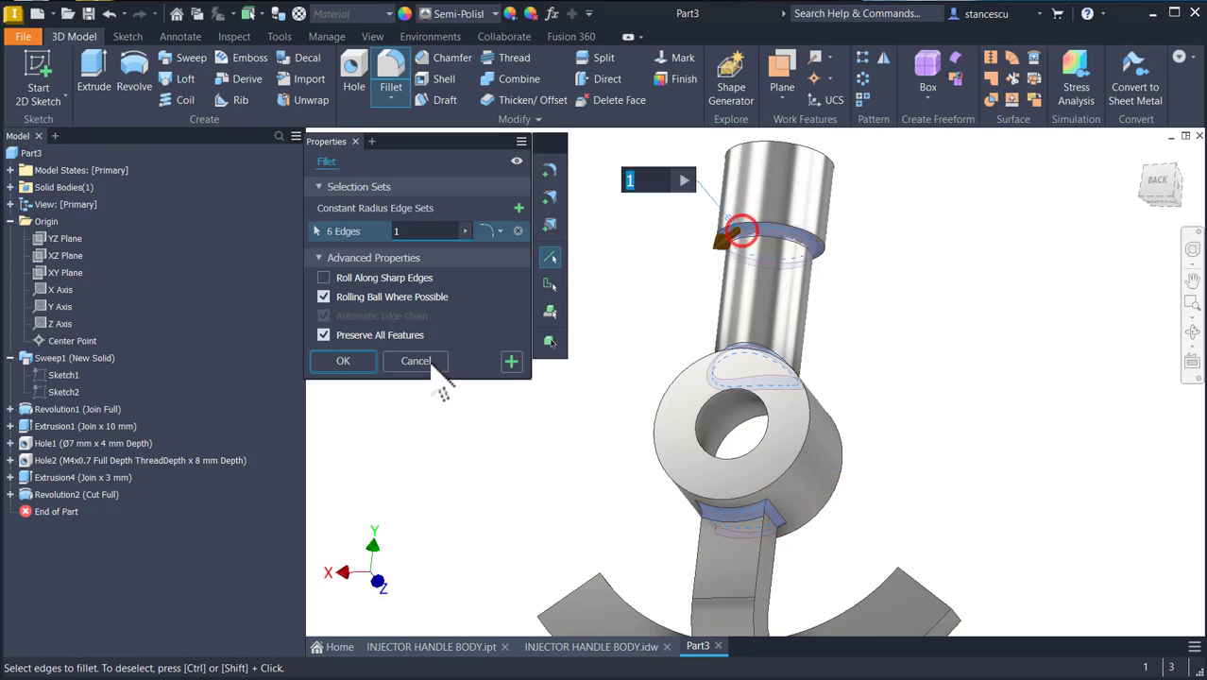
{"action": "key", "text": "F5"}
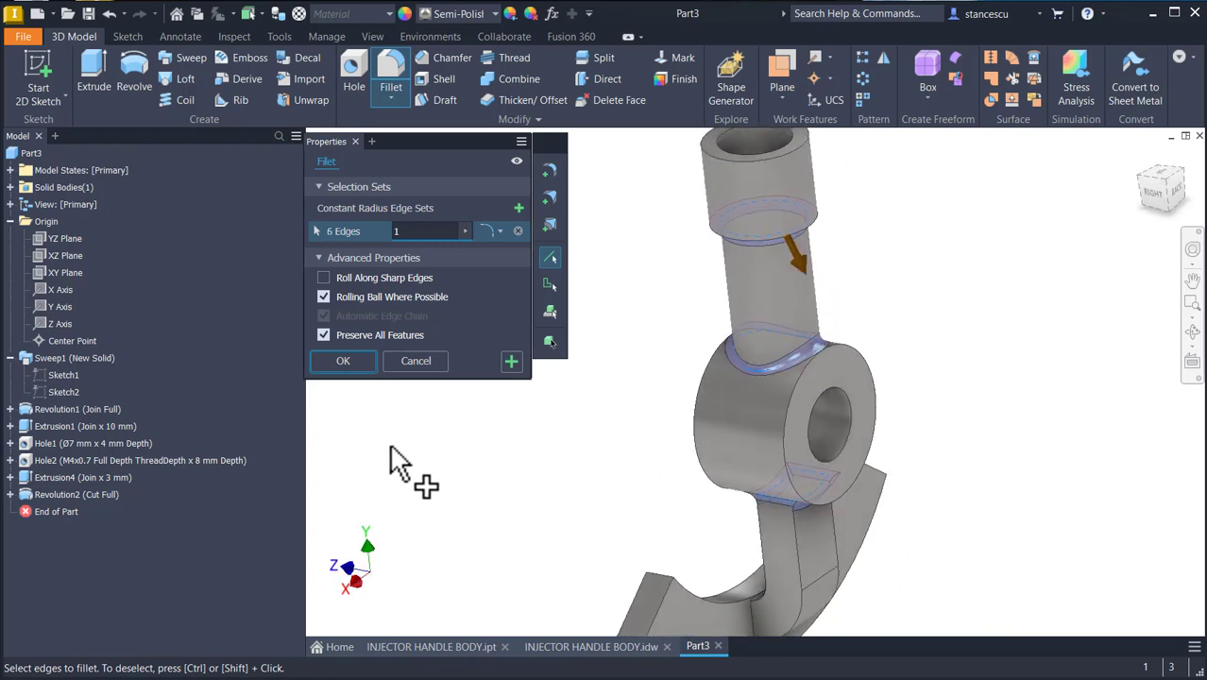
{"action": "left_click", "coordinate": [344, 361]}
Return to the home orientation and give the whole part the Orange appearance.
{"action": "key", "text": "F6"}
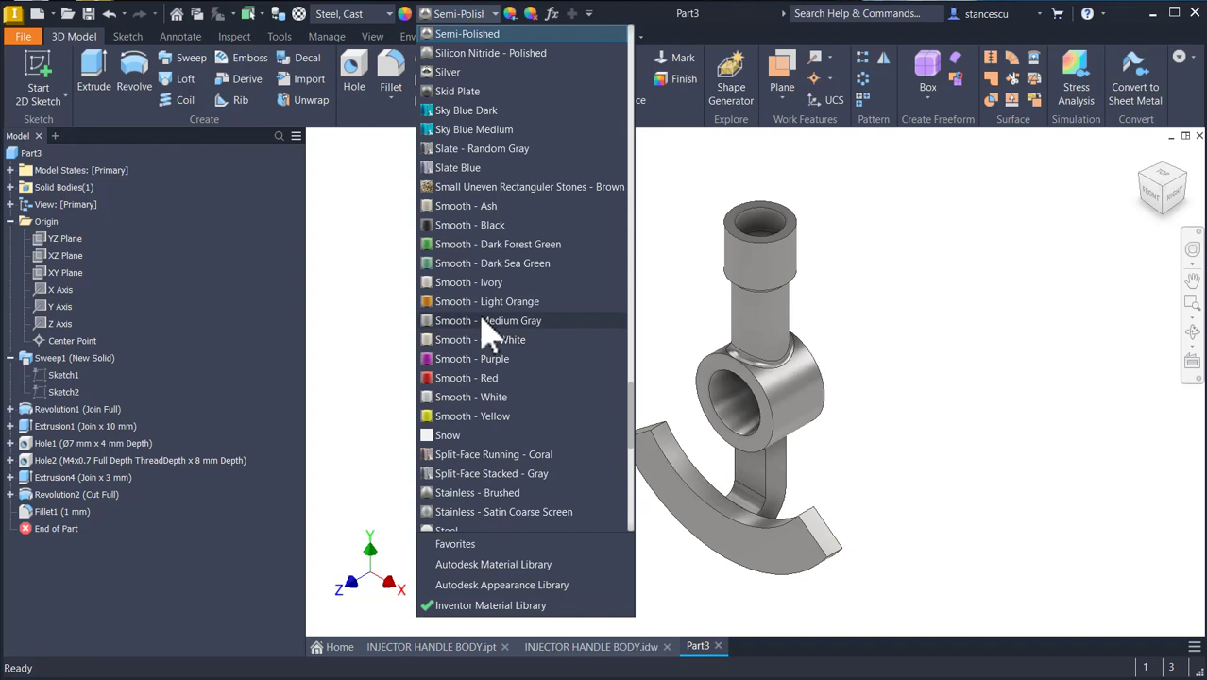
{"action": "scroll", "coordinate": [489, 326], "scroll_direction": "up", "scroll_amount": 10}
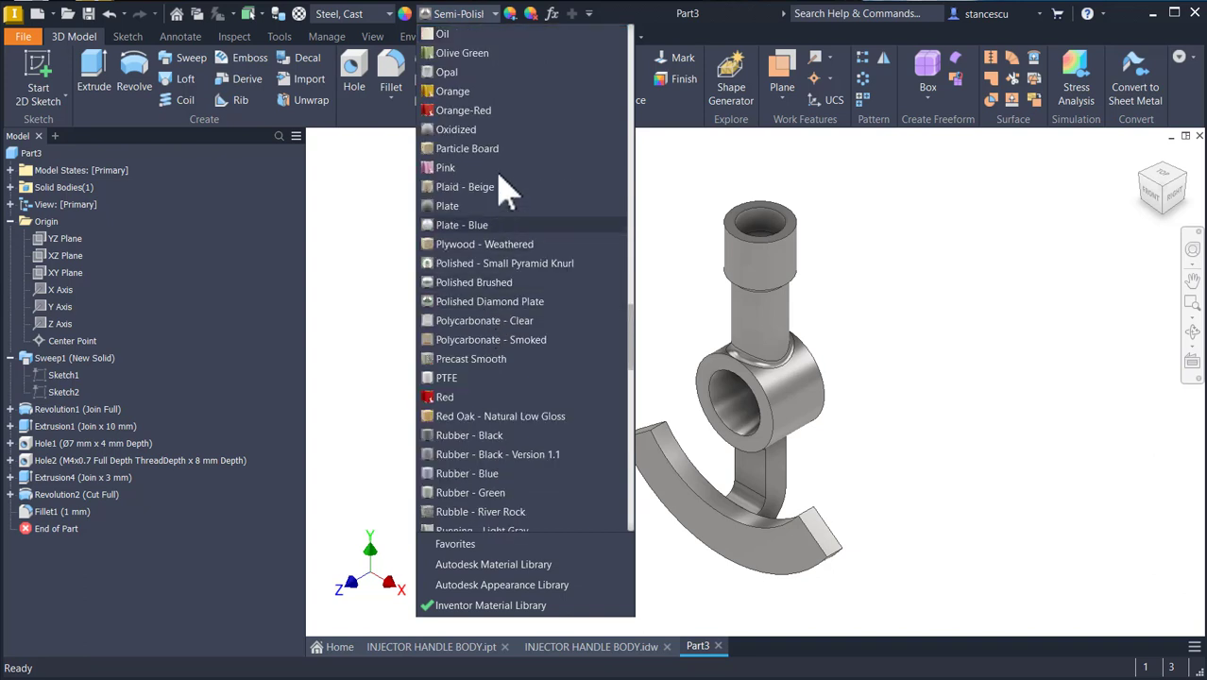
{"action": "left_click", "coordinate": [466, 98]}
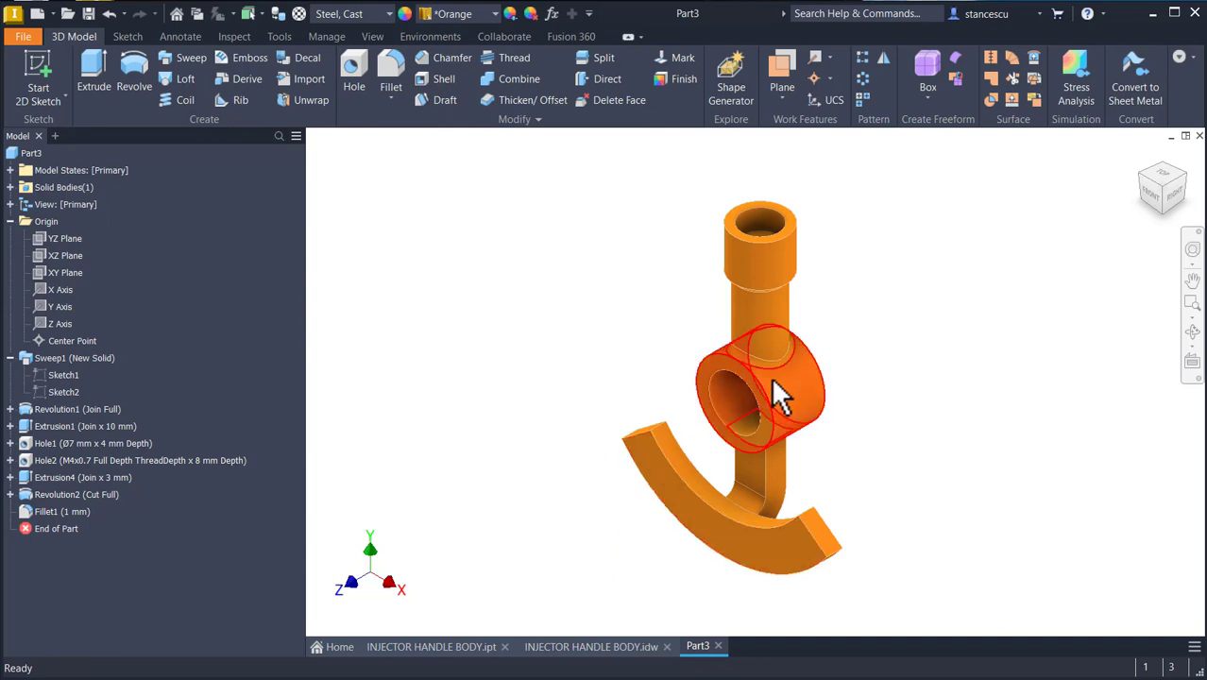
Apply the Steel - Polished appearance to the hub's end faces, its tapered bore and the inner faces of the stem's top hole.
{"action": "left_click", "coordinate": [729, 401]}
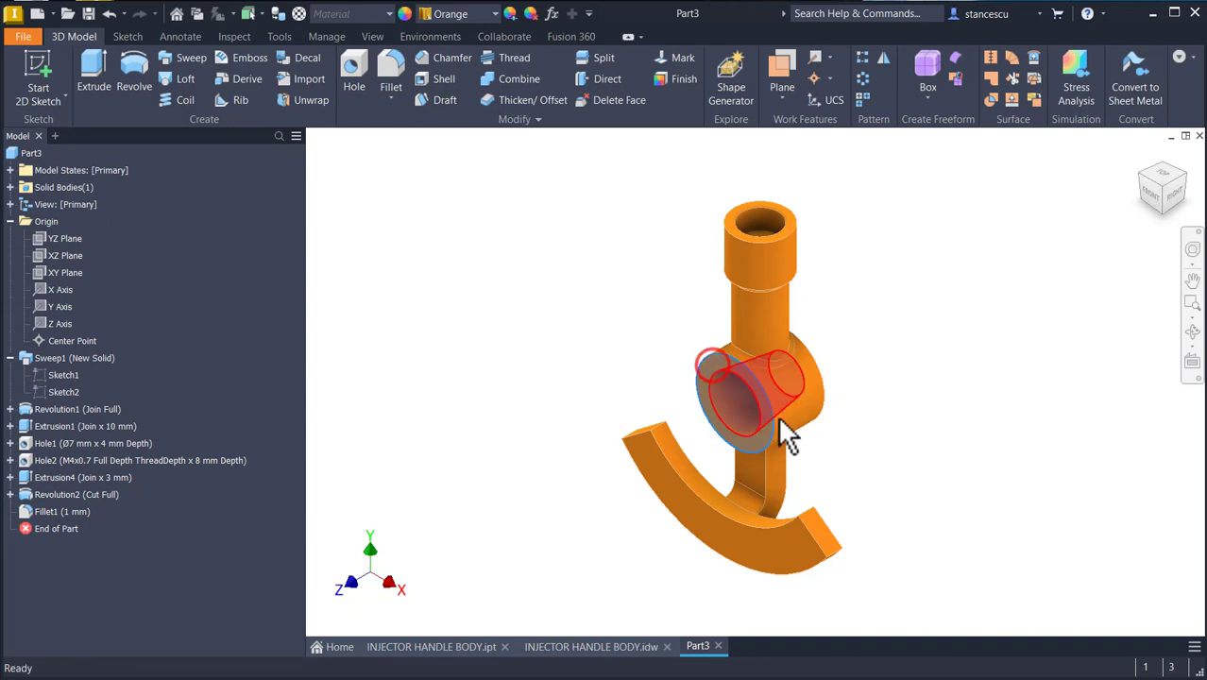
{"action": "middle_click_drag", "start_coordinate": [983, 419], "coordinate": [982, 412], "text": "shift"}
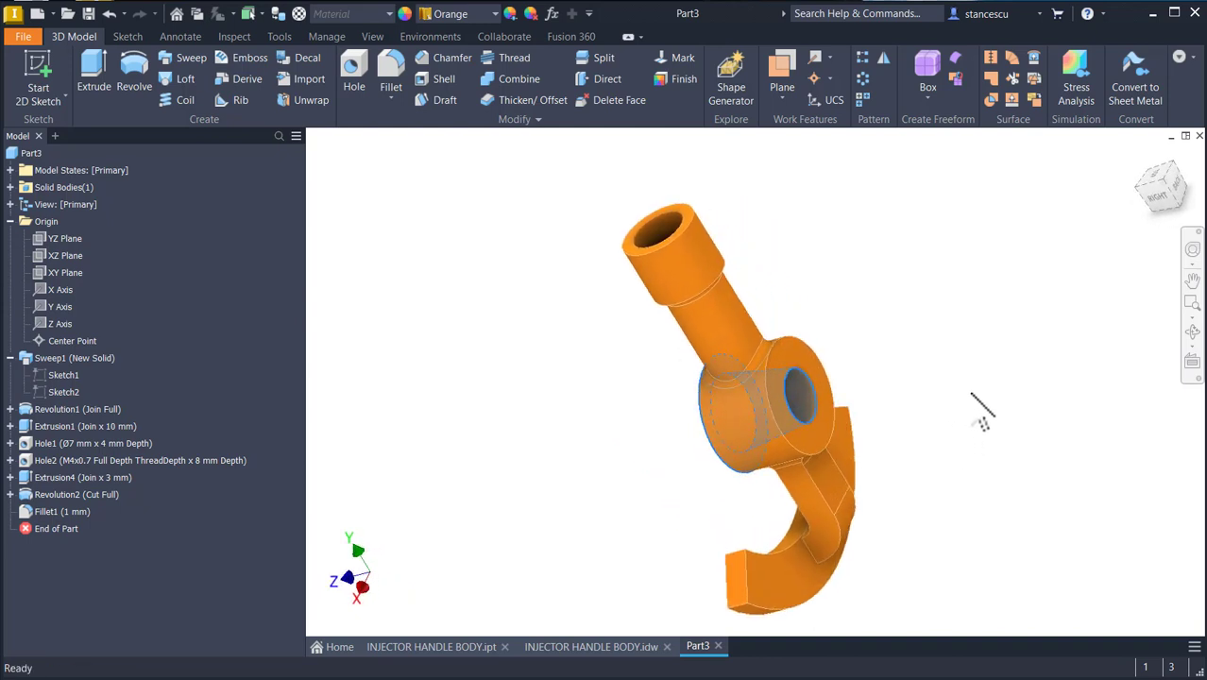
{"action": "left_click", "coordinate": [814, 361]}
{"action": "scroll", "coordinate": [776, 318], "scroll_direction": "up", "scroll_amount": 5}
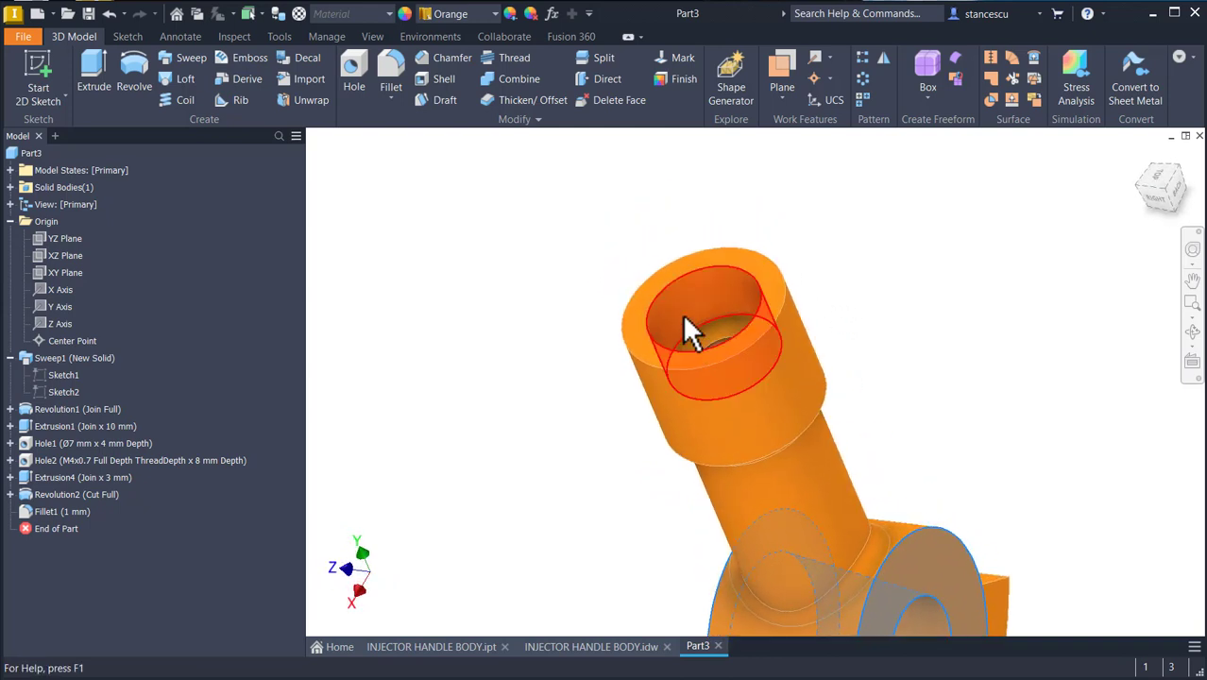
{"action": "left_click", "coordinate": [709, 317]}
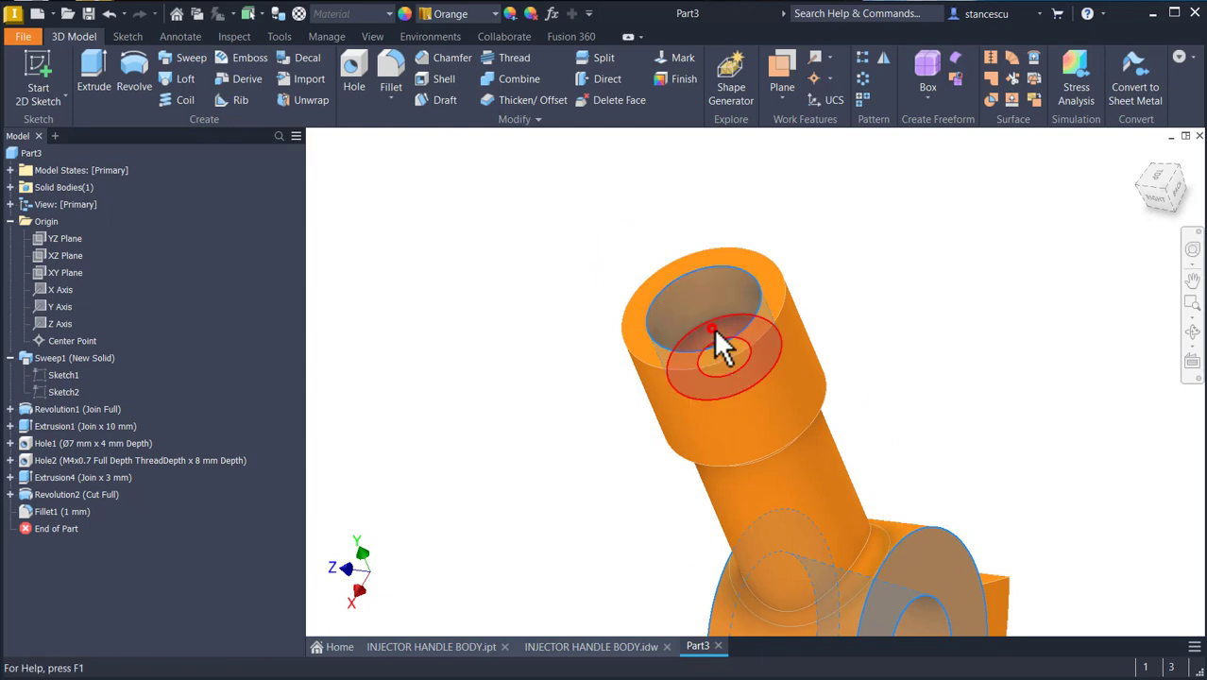
{"action": "left_click", "coordinate": [493, 13]}
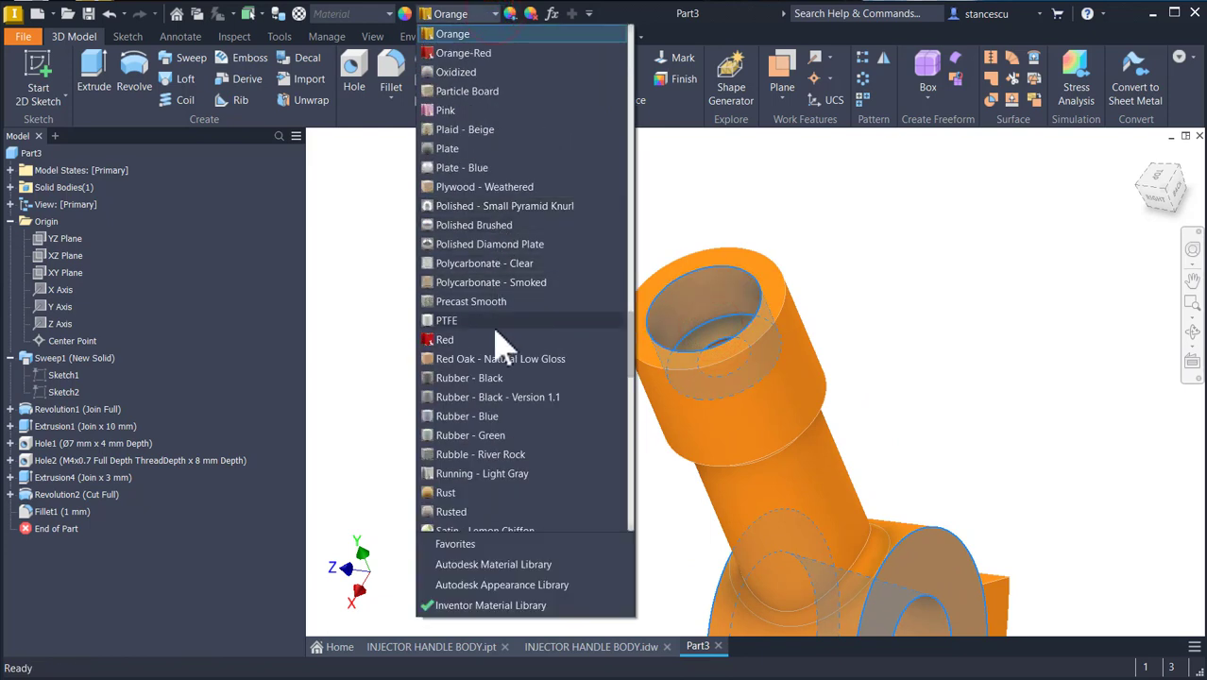
{"action": "scroll", "coordinate": [500, 344], "scroll_direction": "down", "scroll_amount": 10}
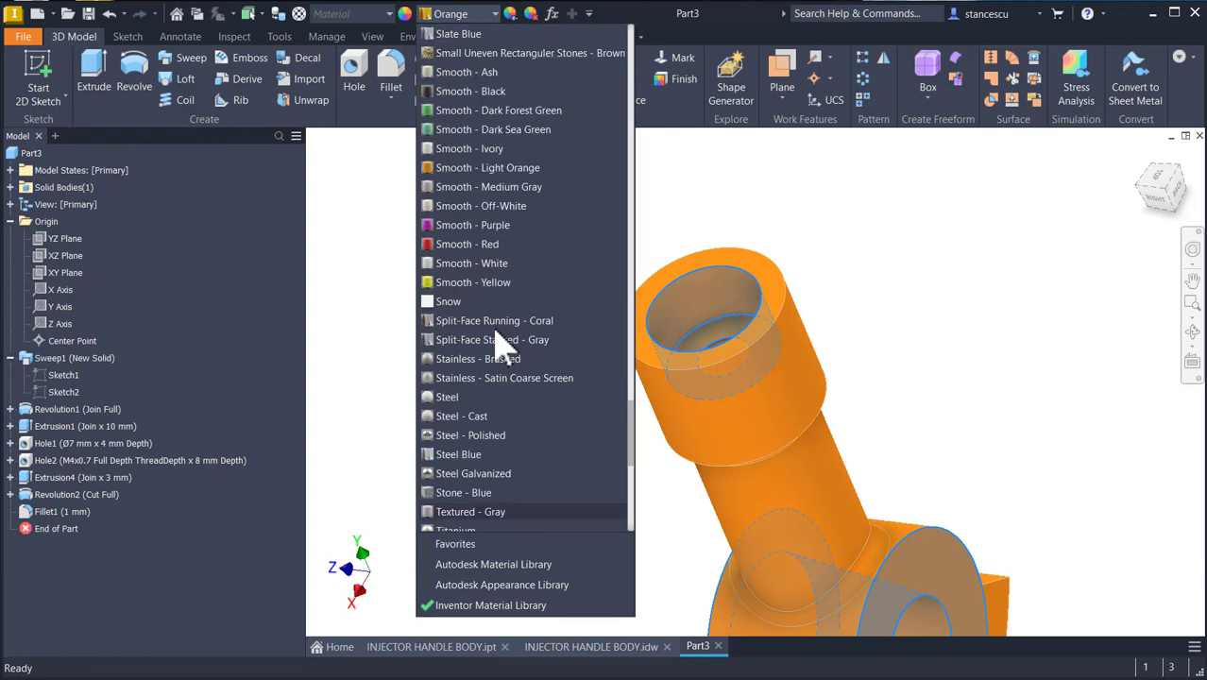
{"action": "left_click", "coordinate": [483, 436]}
{"action": "key", "text": "F6"}
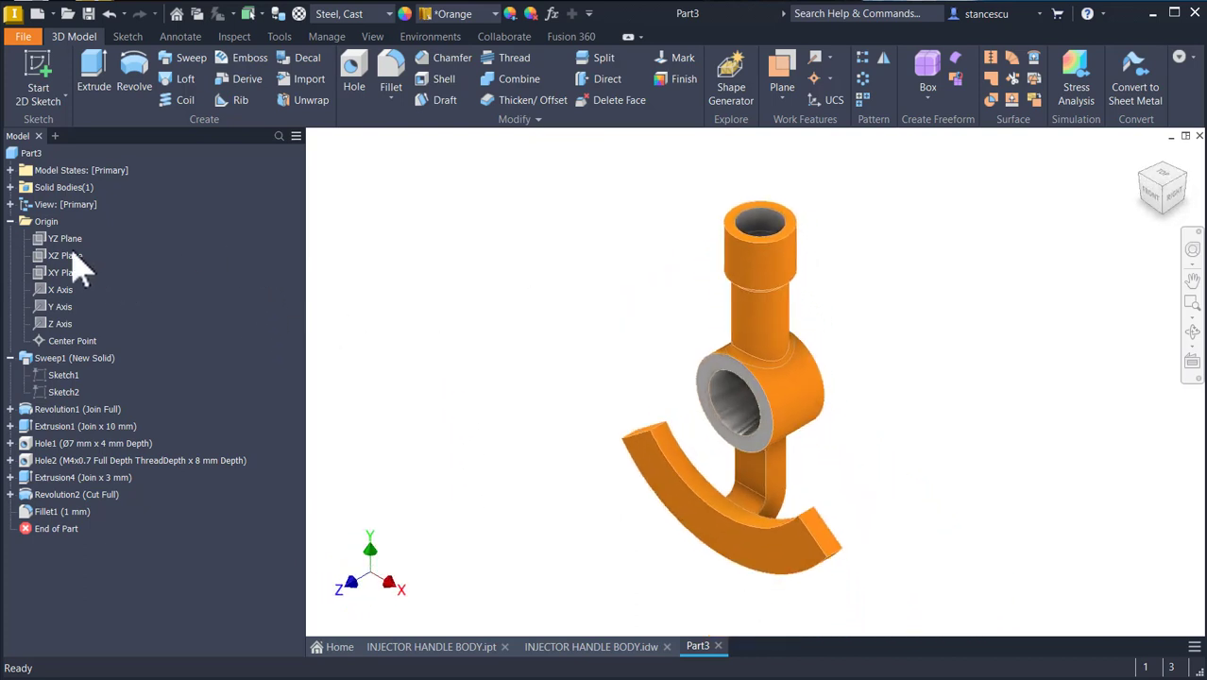
Collapse the Origin folder and Sweep1 feature, and update the part's physical properties in its iProperties.
{"action": "left_click", "coordinate": [10, 223]}
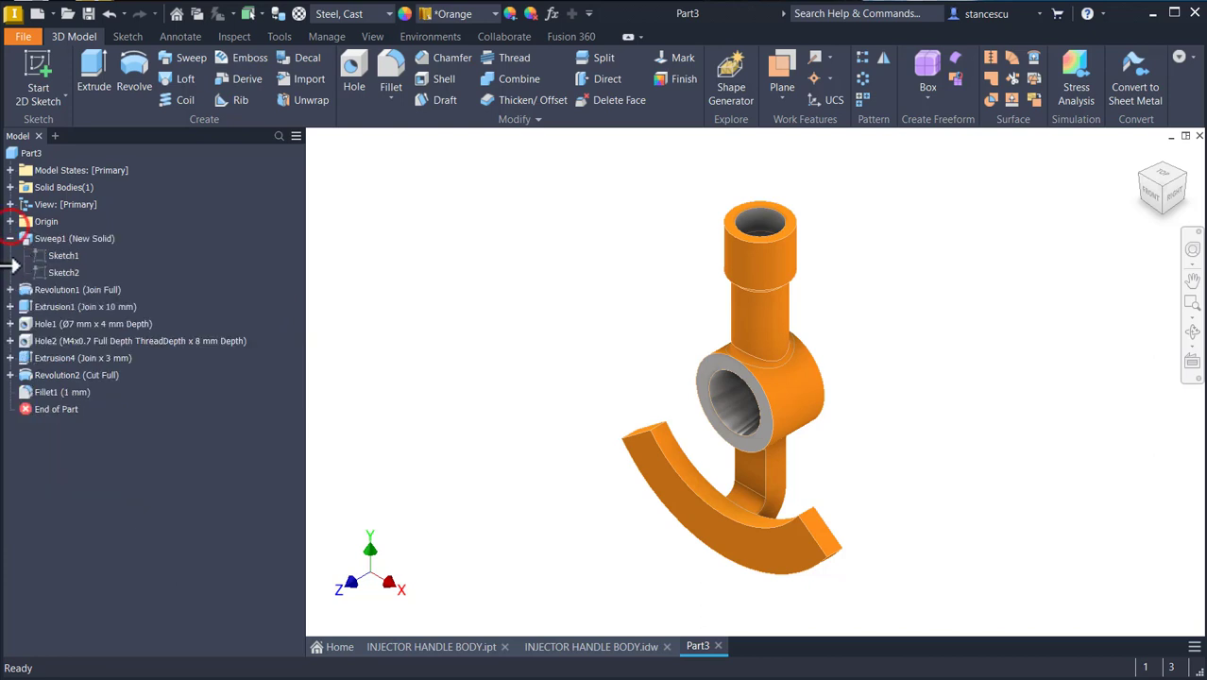
{"action": "left_click", "coordinate": [9, 238]}
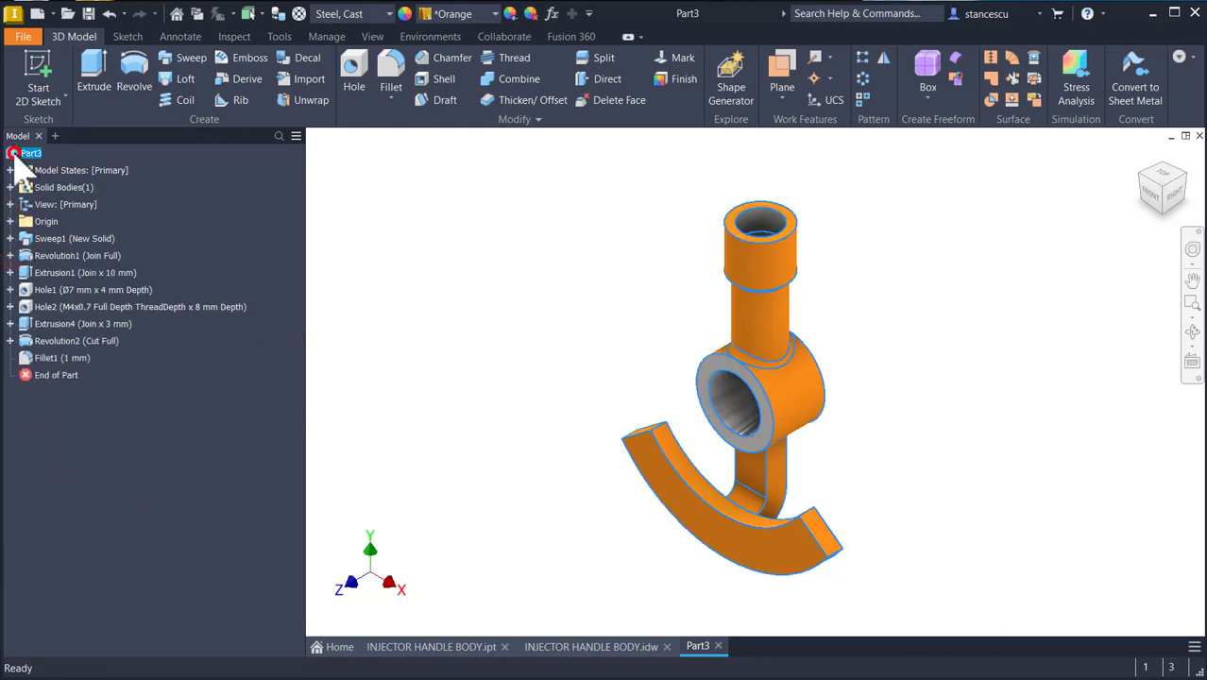
{"action": "right_click", "coordinate": [14, 154]}
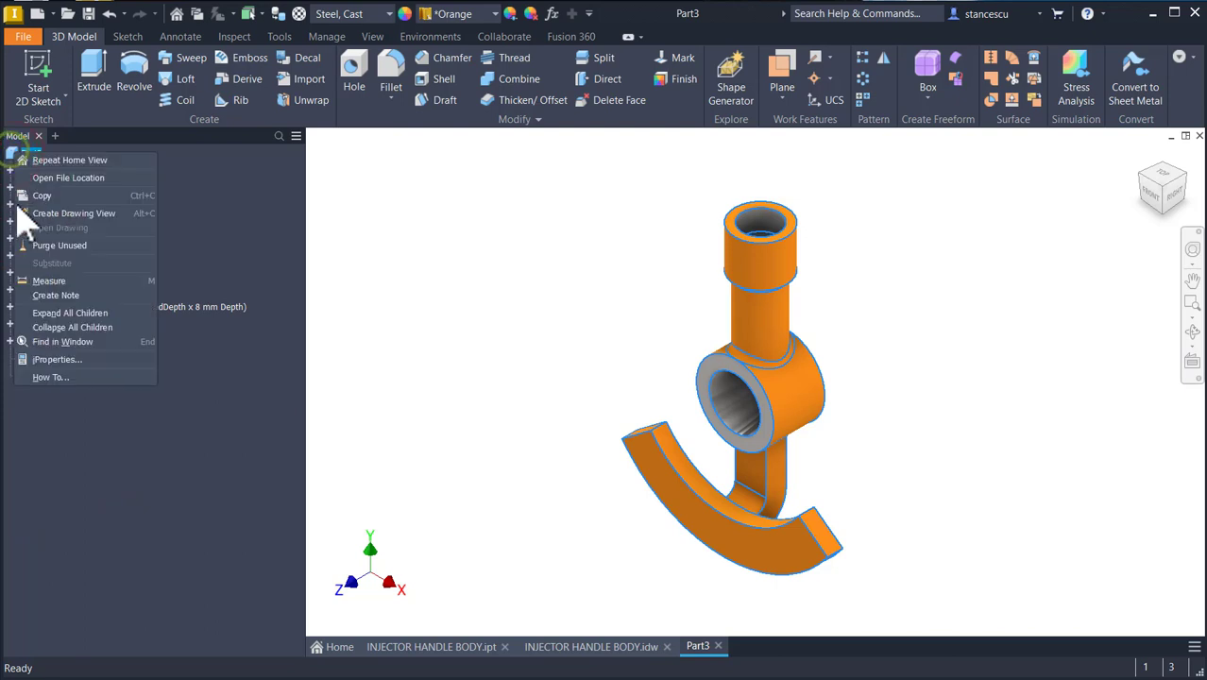
{"action": "left_click", "coordinate": [56, 359]}
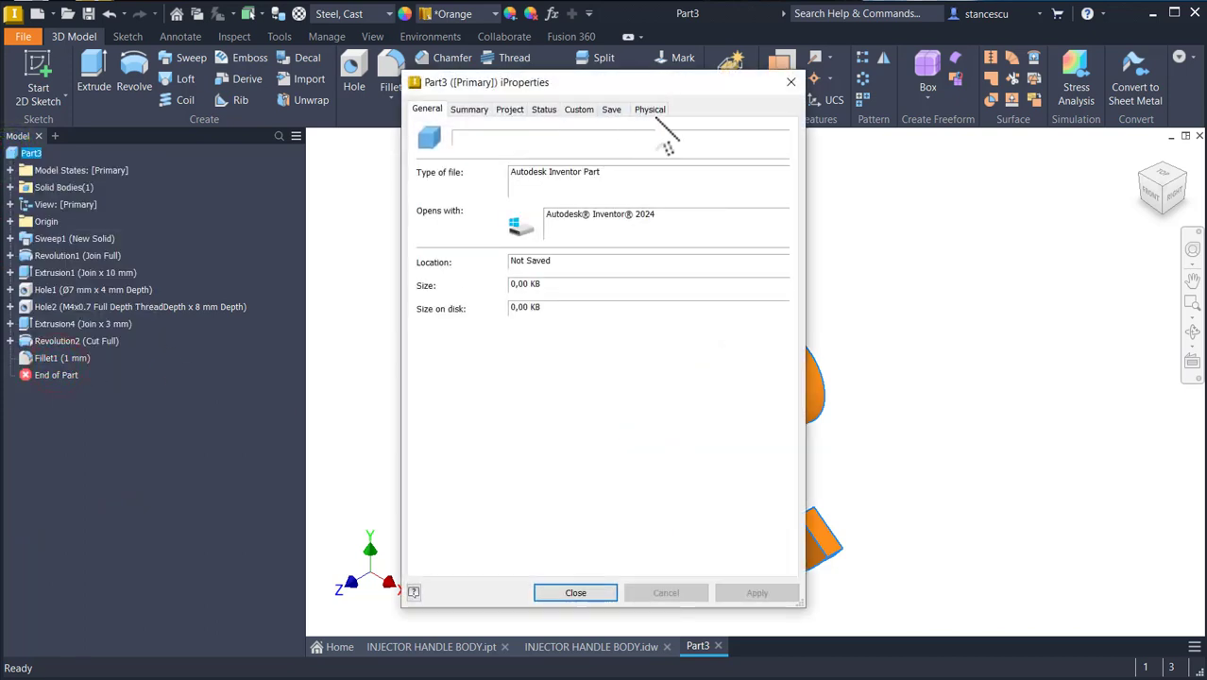
{"action": "left_click", "coordinate": [652, 108]}
{"action": "left_click", "coordinate": [776, 149]}
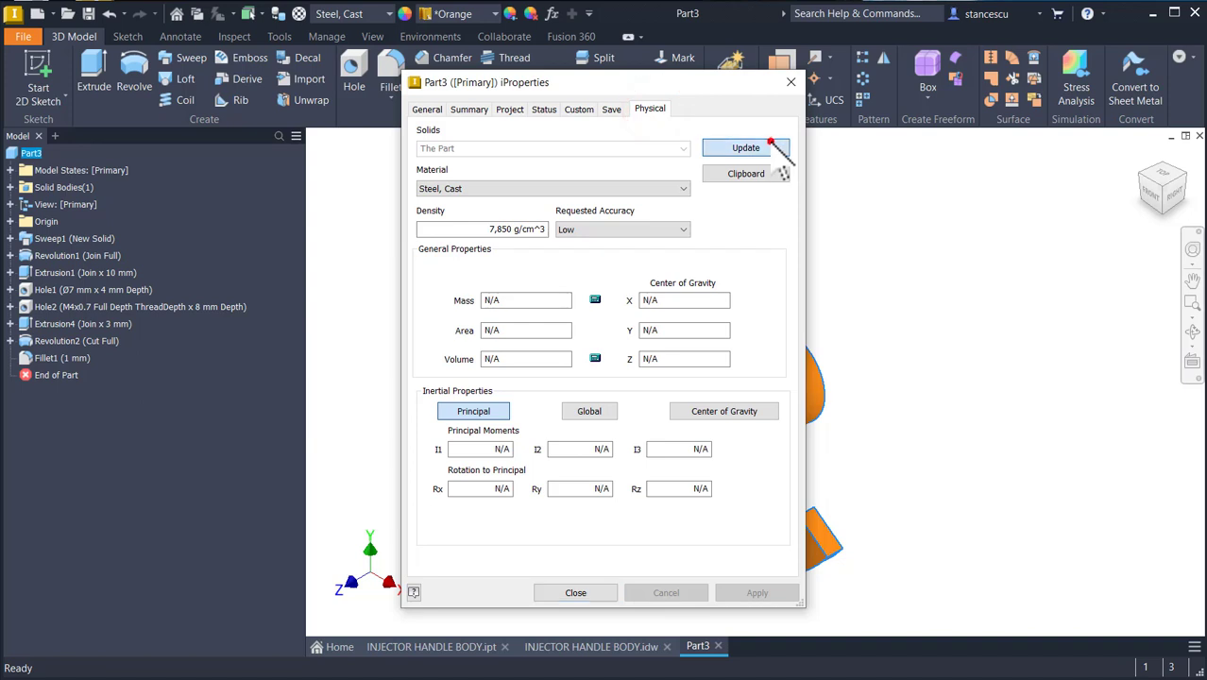
Copy the part's volume value with its unit and close the iProperties.
{"action": "left_click", "coordinate": [550, 359]}
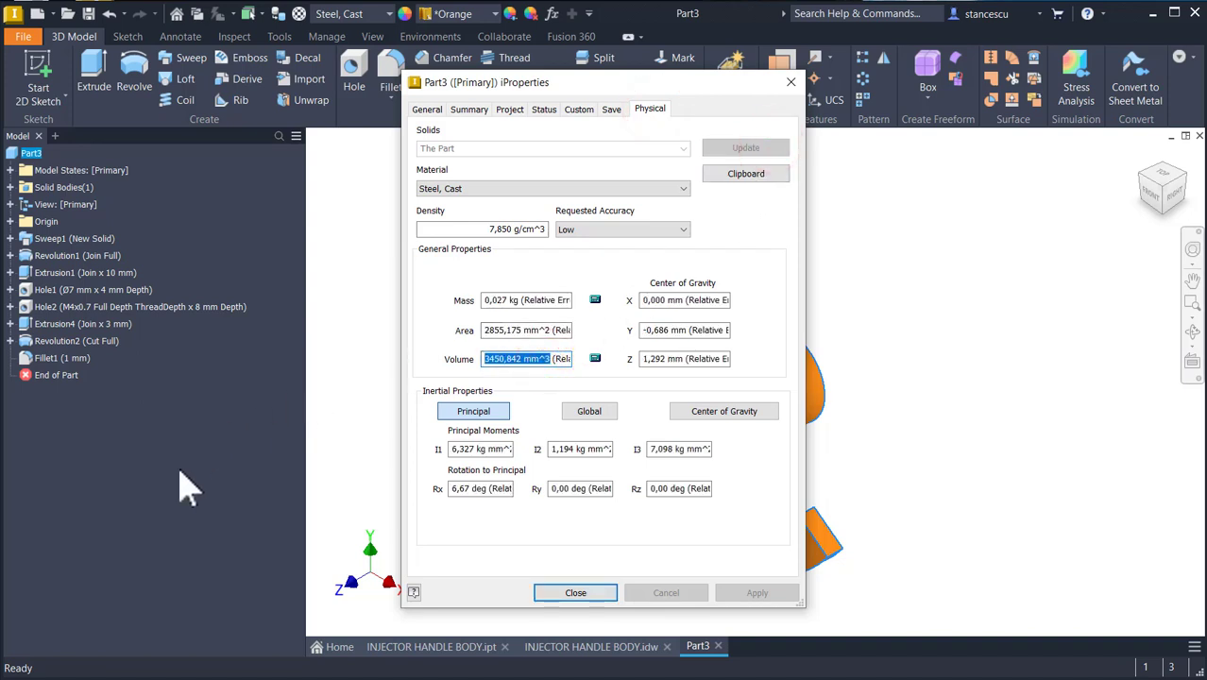
{"action": "key", "text": "ctrl+c"}
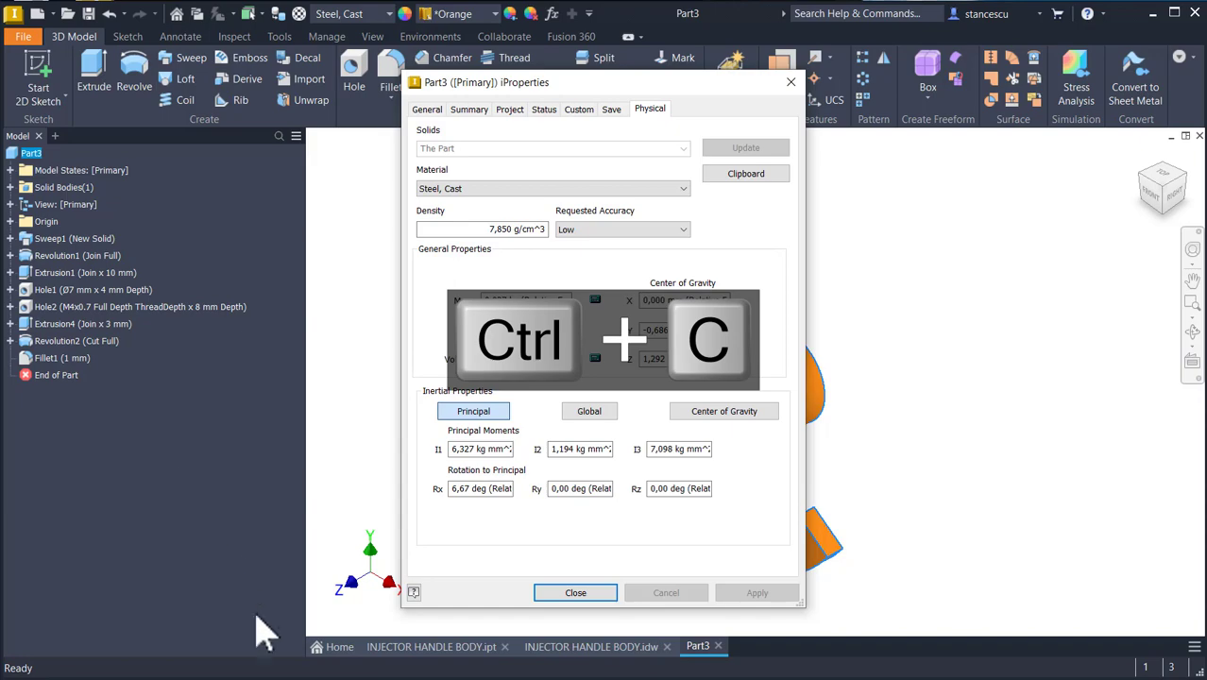
{"action": "left_click", "coordinate": [568, 591]}
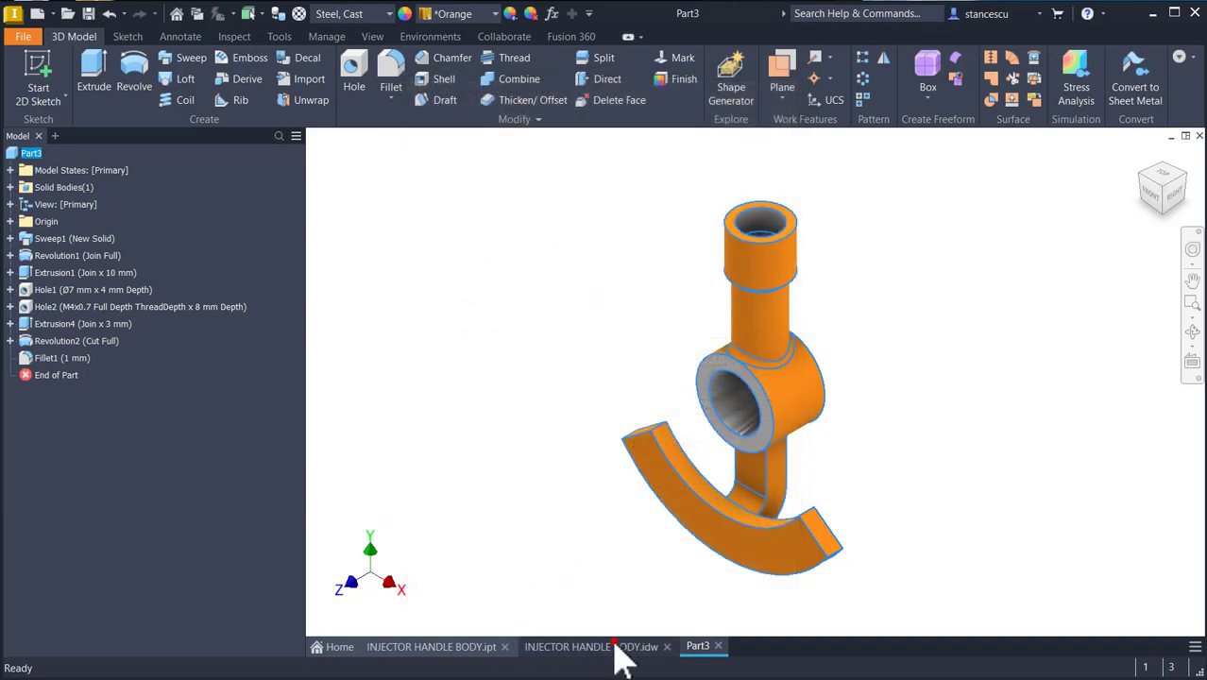
In the INJECTOR HANDLE BODY.idw drawing, paste the copied volume on a new line of the Volume note.
{"action": "left_click", "coordinate": [616, 646]}
{"action": "scroll", "coordinate": [727, 343], "scroll_direction": "down", "scroll_amount": 5}
{"action": "key", "text": "ctrl+v"}
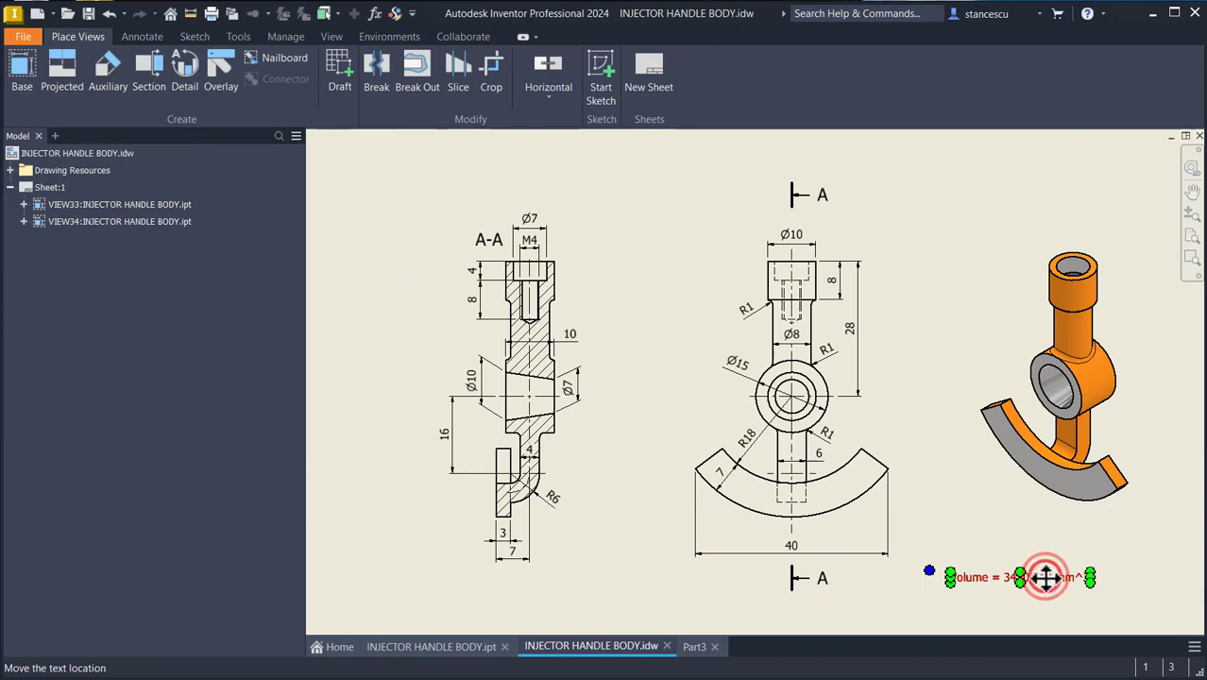
{"action": "double_click", "coordinate": [1046, 578]}
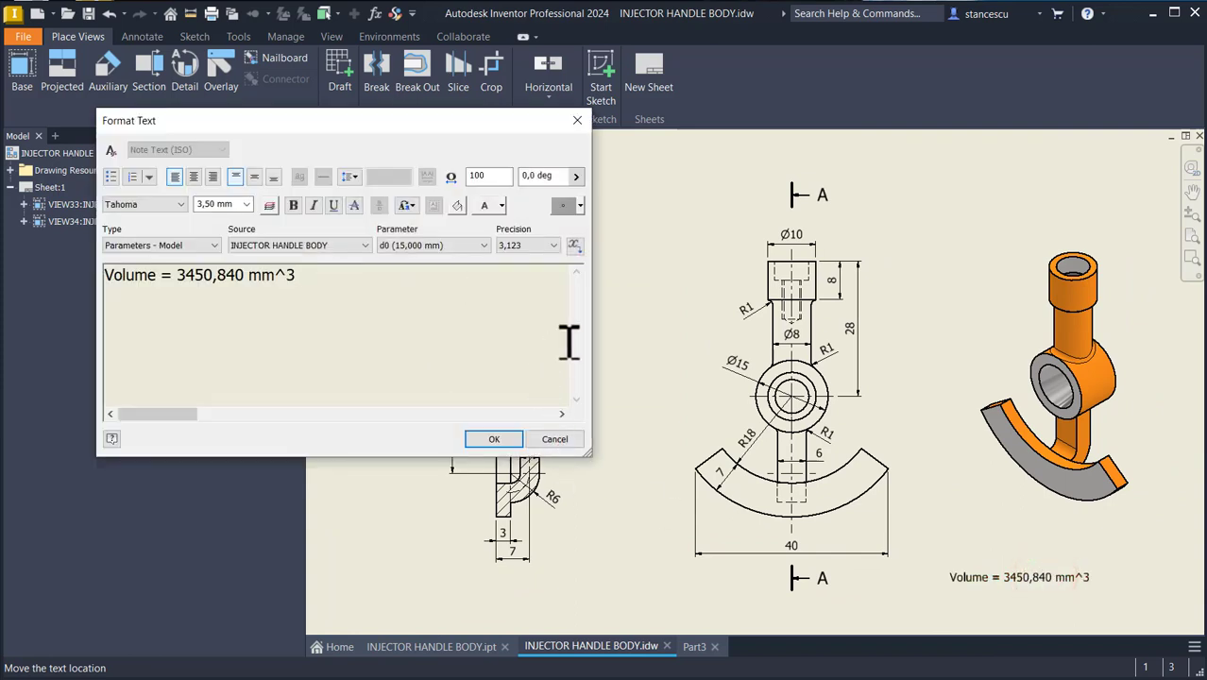
{"action": "key", "text": "Return"}
{"action": "key", "text": "ctrl+v"}
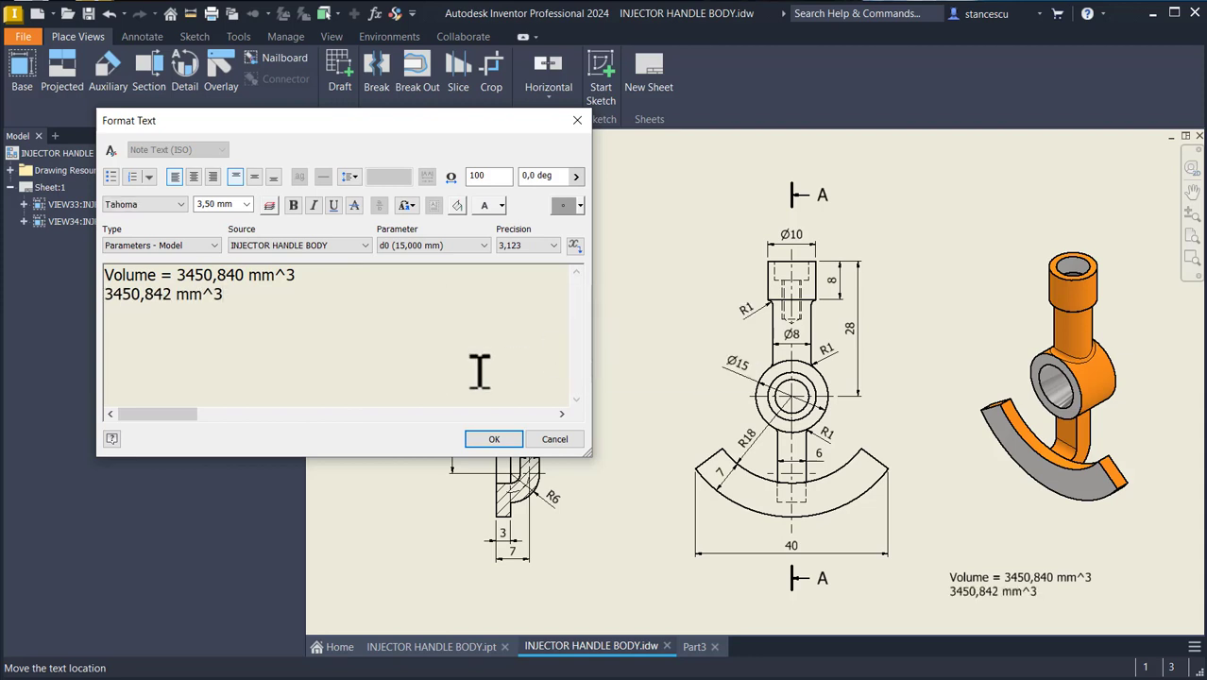
Remove the old figure and line break from the note so it reads "Volume = 3450,842 mm^3", and apply the edit.
{"action": "double_click", "coordinate": [169, 298]}
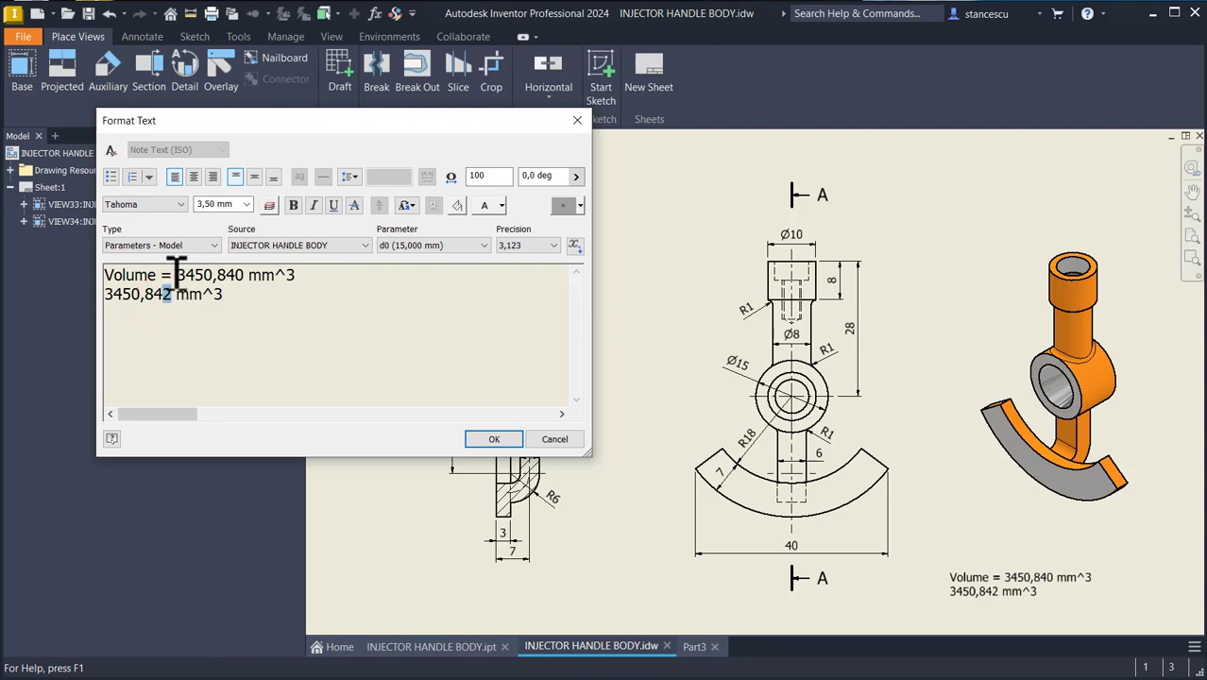
{"action": "left_click", "coordinate": [176, 272]}
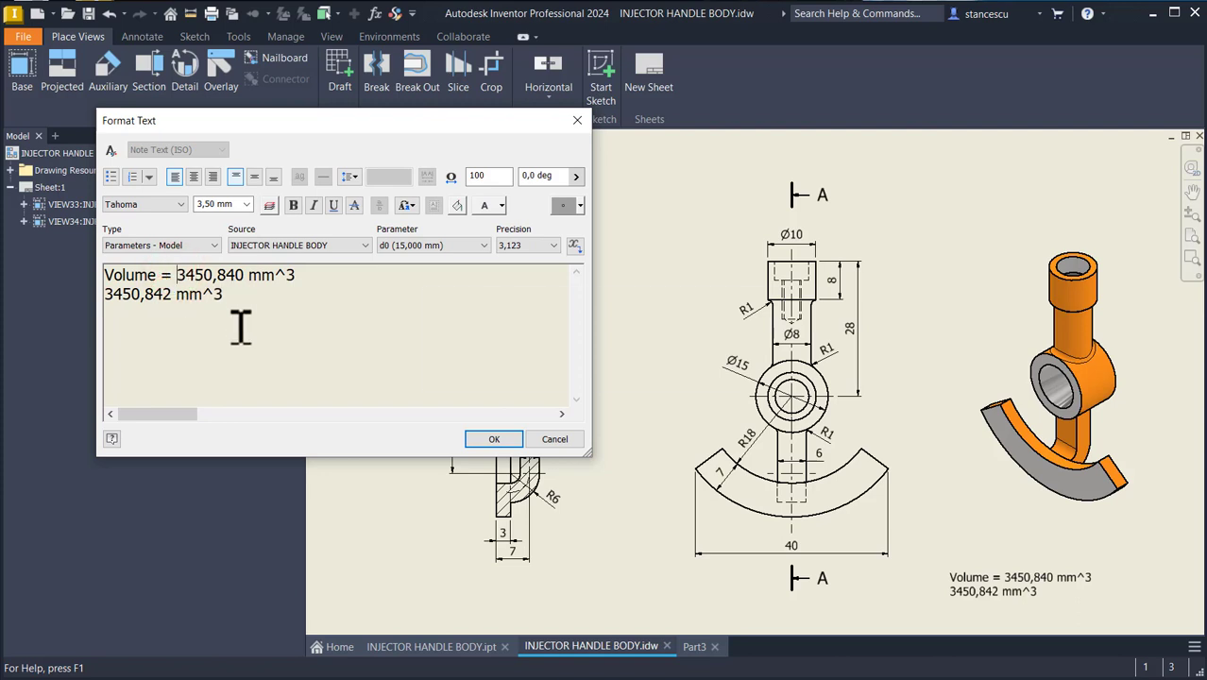
{"action": "key", "text": "shift+End"}
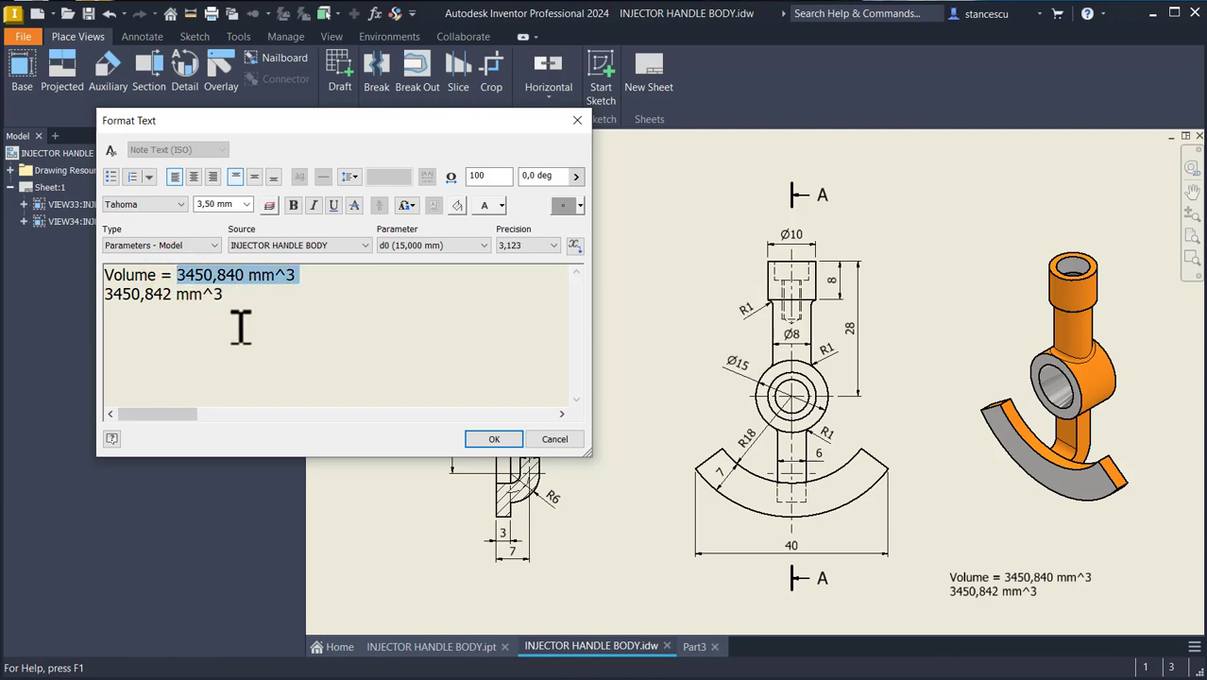
{"action": "key", "text": "Delete"}
{"action": "key", "text": "Delete"}
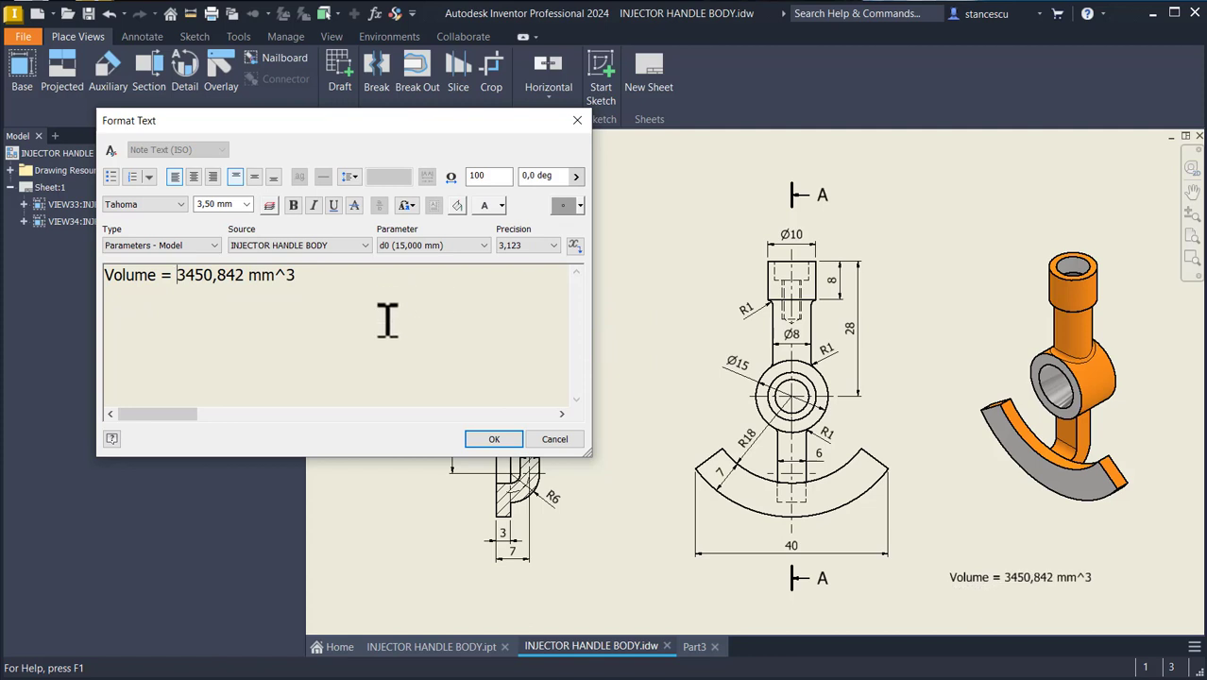
{"action": "left_click", "coordinate": [496, 440]}
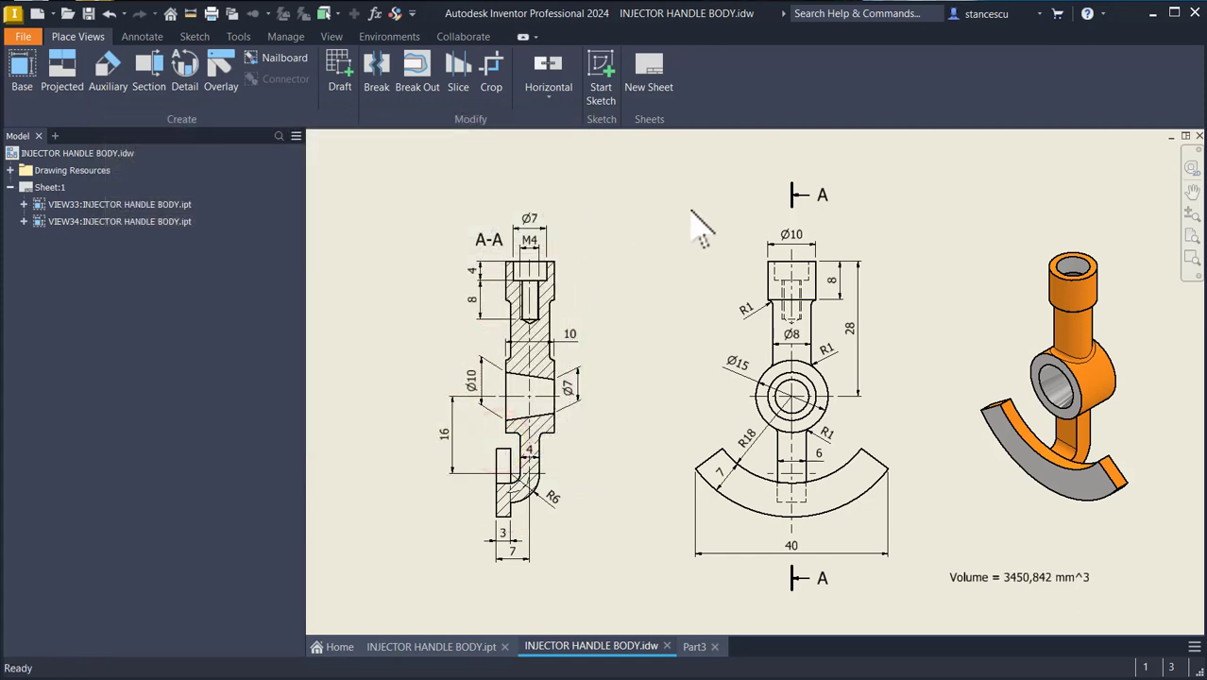